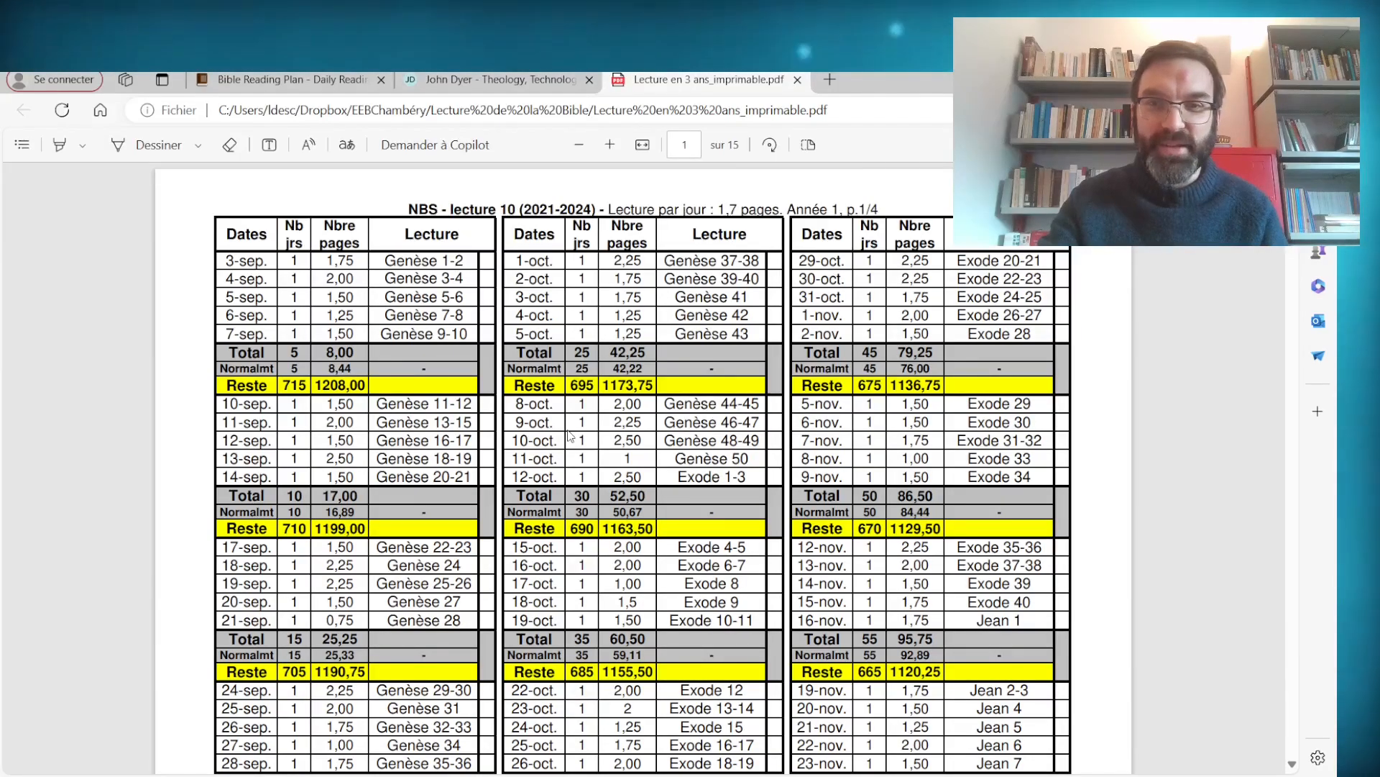
# Step: Look through the three-year Bible reading schedule in the PDF, from year 1 to year 3, and return to its first page
pyautogui.scroll(-20, 423, 383)
pyautogui.scroll(-10, 540, 434)
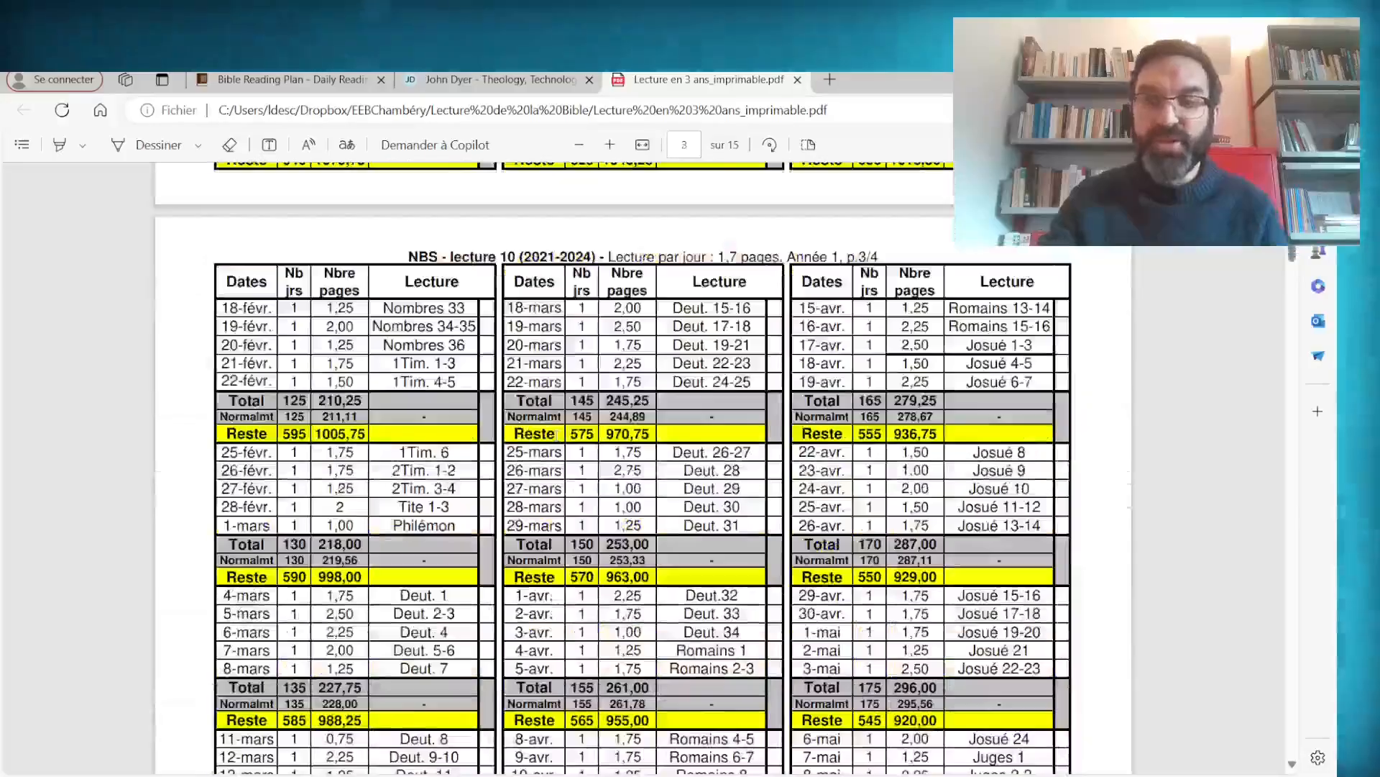
pyautogui.scroll(10, 540, 435)
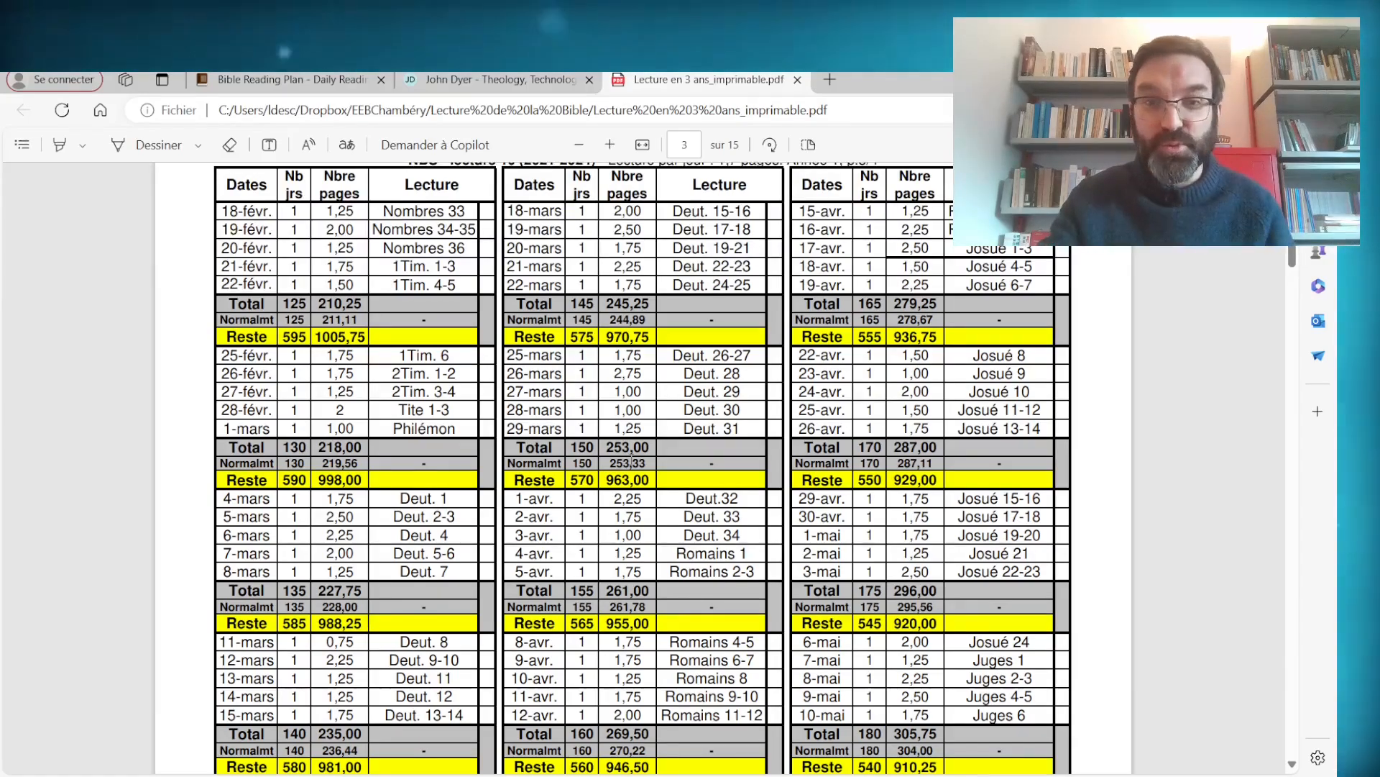
pyautogui.scroll(10, 575, 468)
pyautogui.scroll(-10, 634, 489)
pyautogui.scroll(-15, 633, 493)
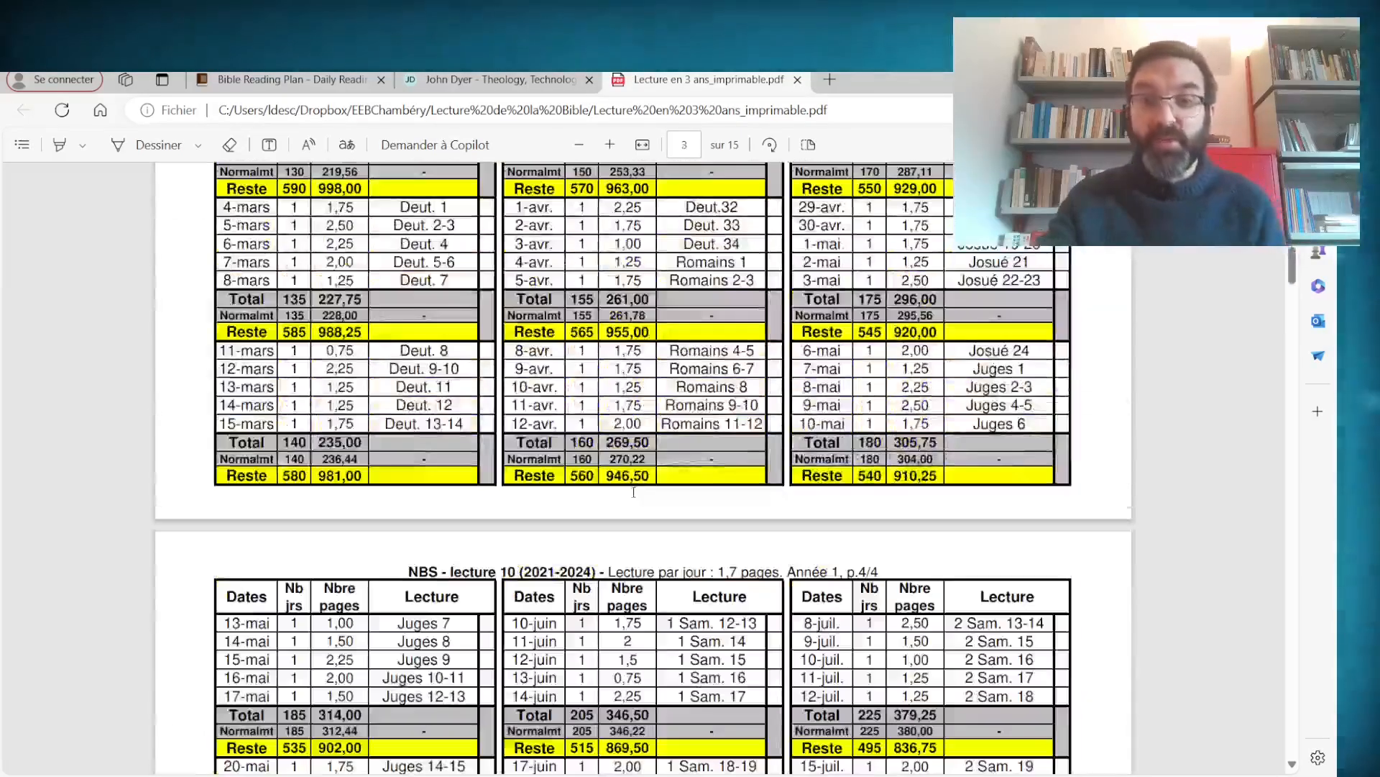
pyautogui.scroll(-15, 637, 495)
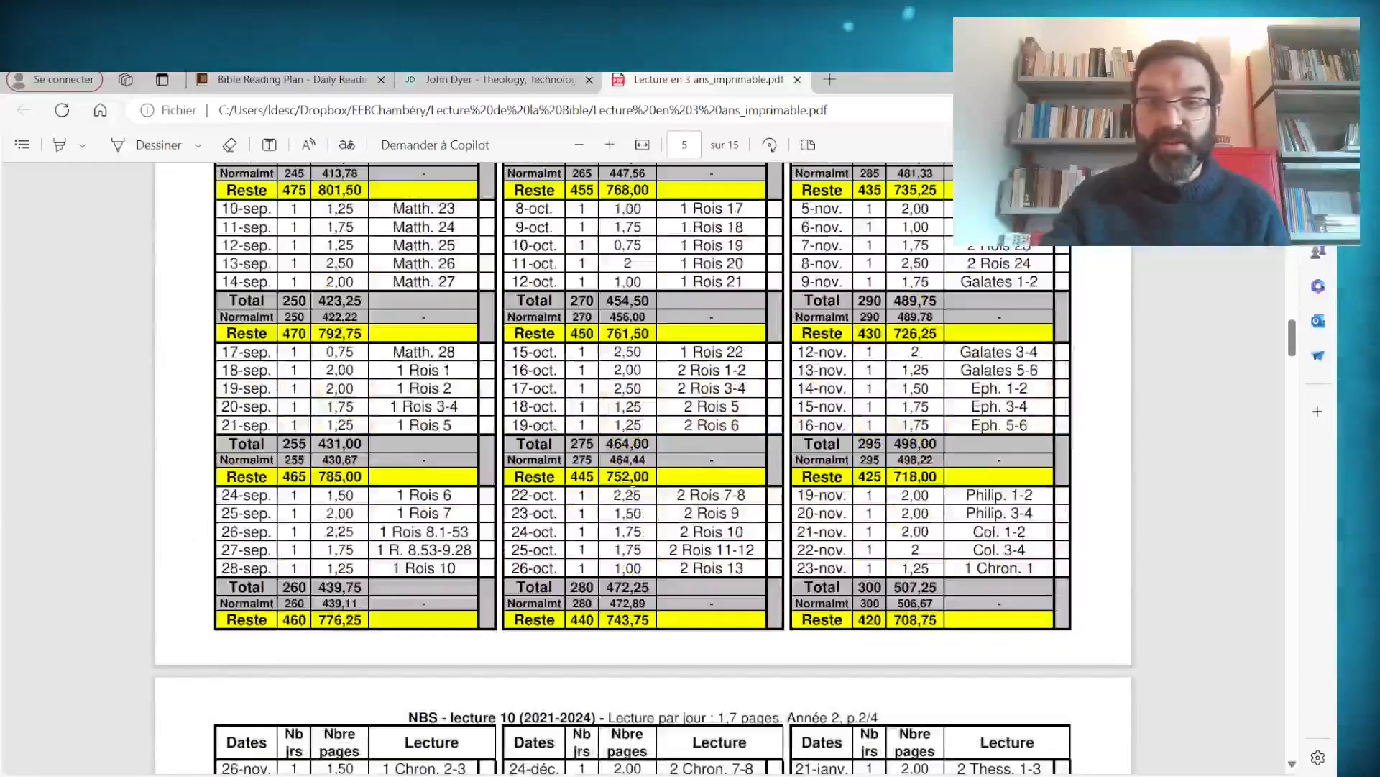
pyautogui.scroll(-12, 633, 493)
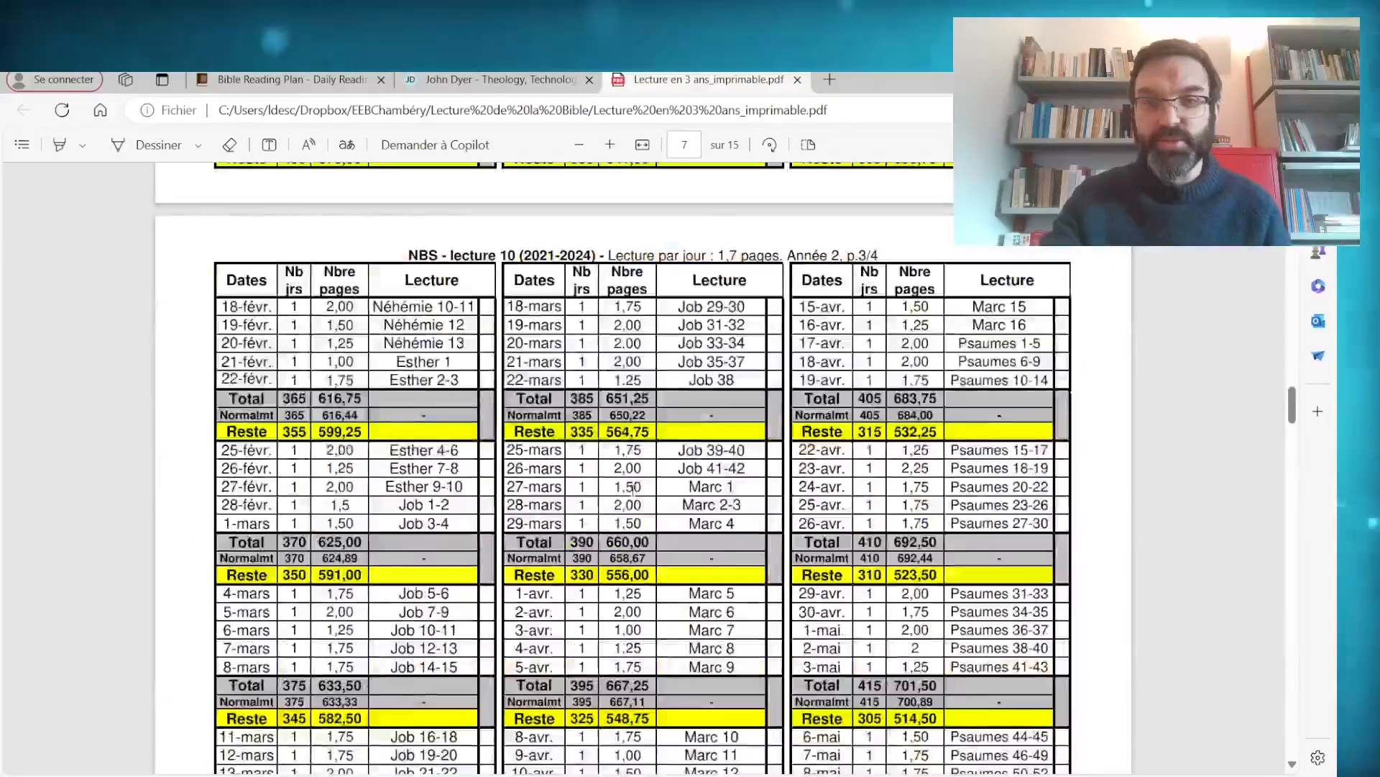
pyautogui.scroll(-8, 633, 486)
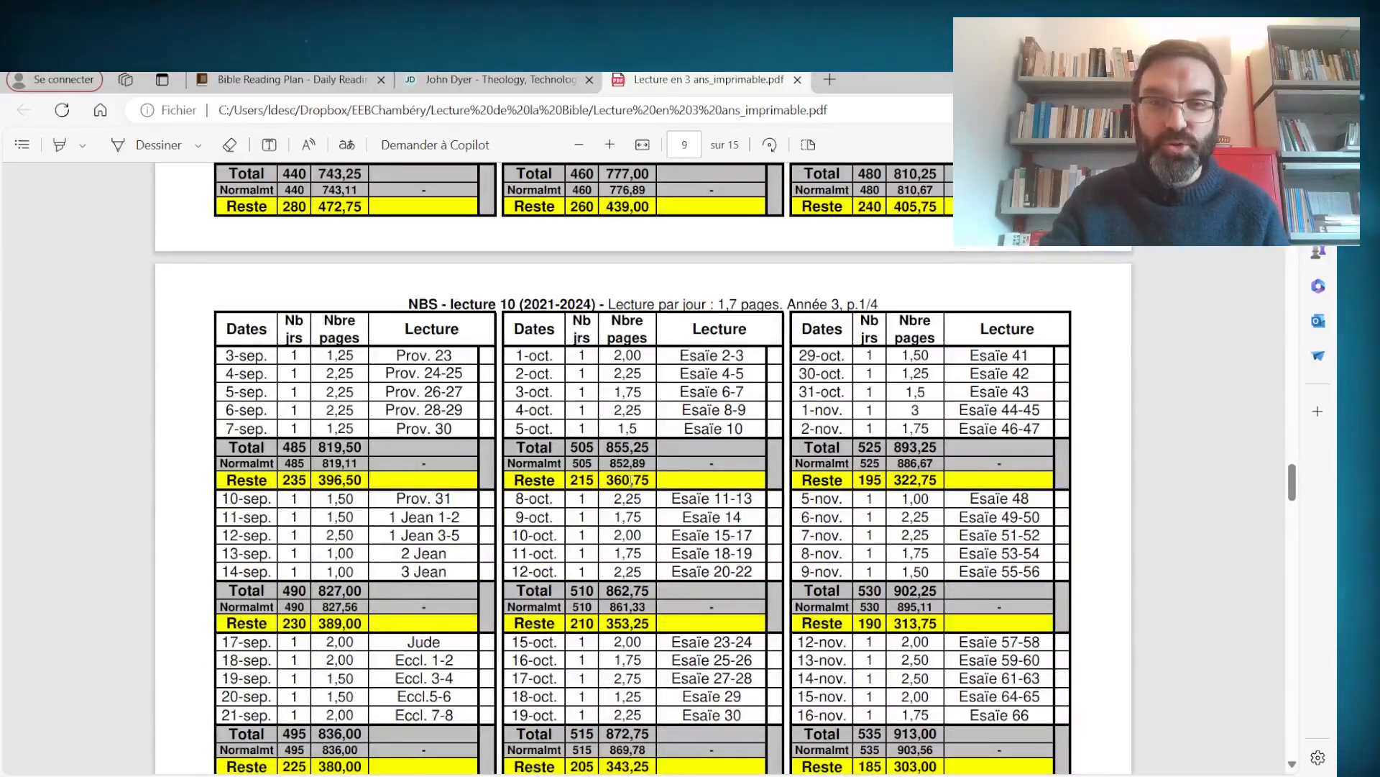
pyautogui.moveTo(1291, 499); pyautogui.dragTo(1291, 194)
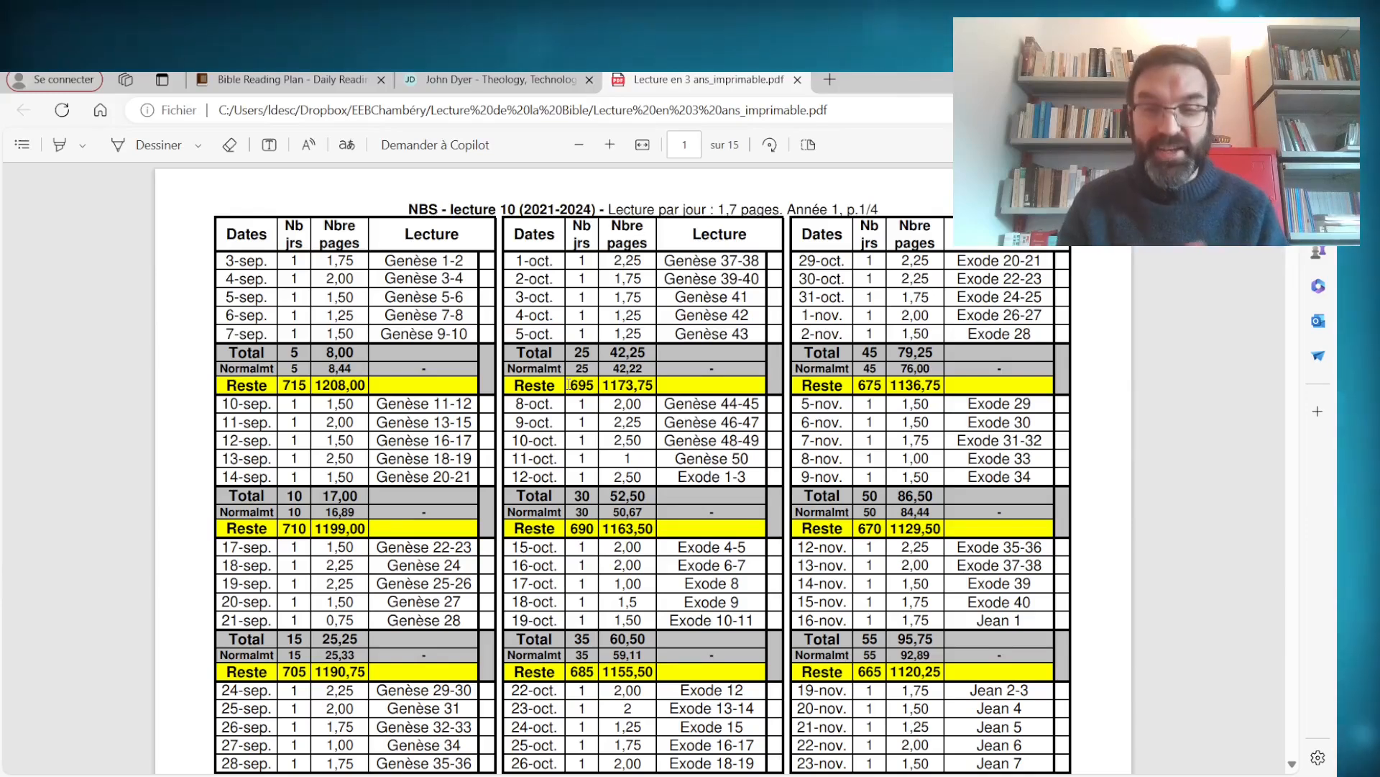
pyautogui.click(485, 87)
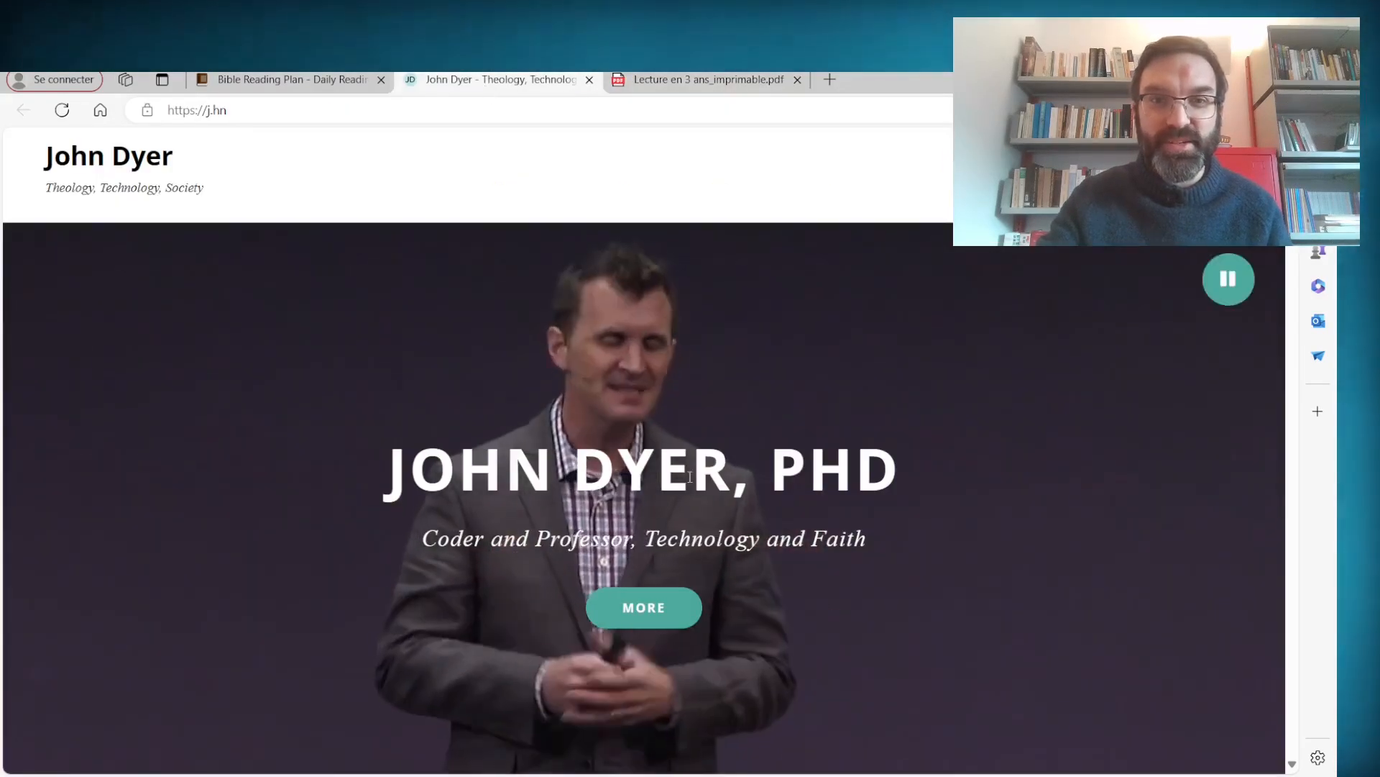
pyautogui.click(346, 80)
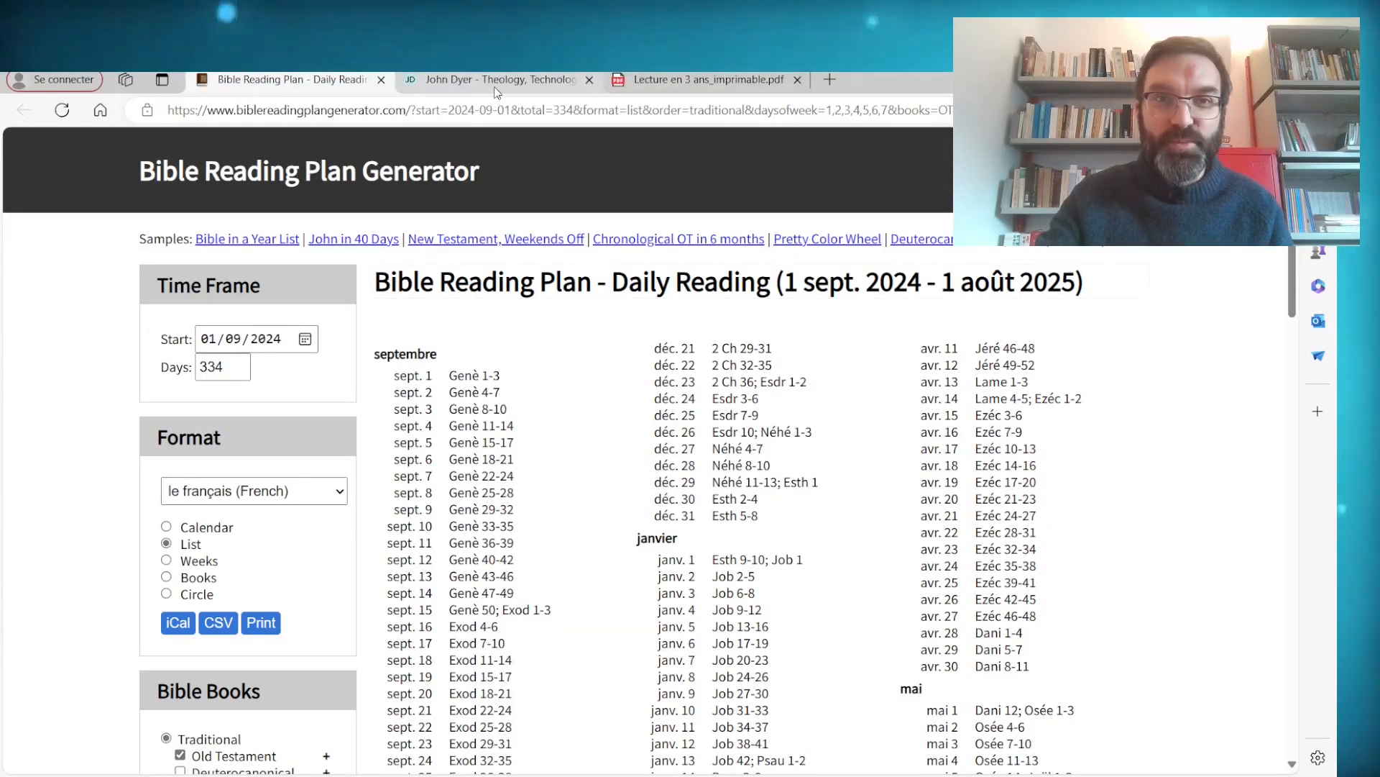
pyautogui.hotkey('ctrl', 'Tab')
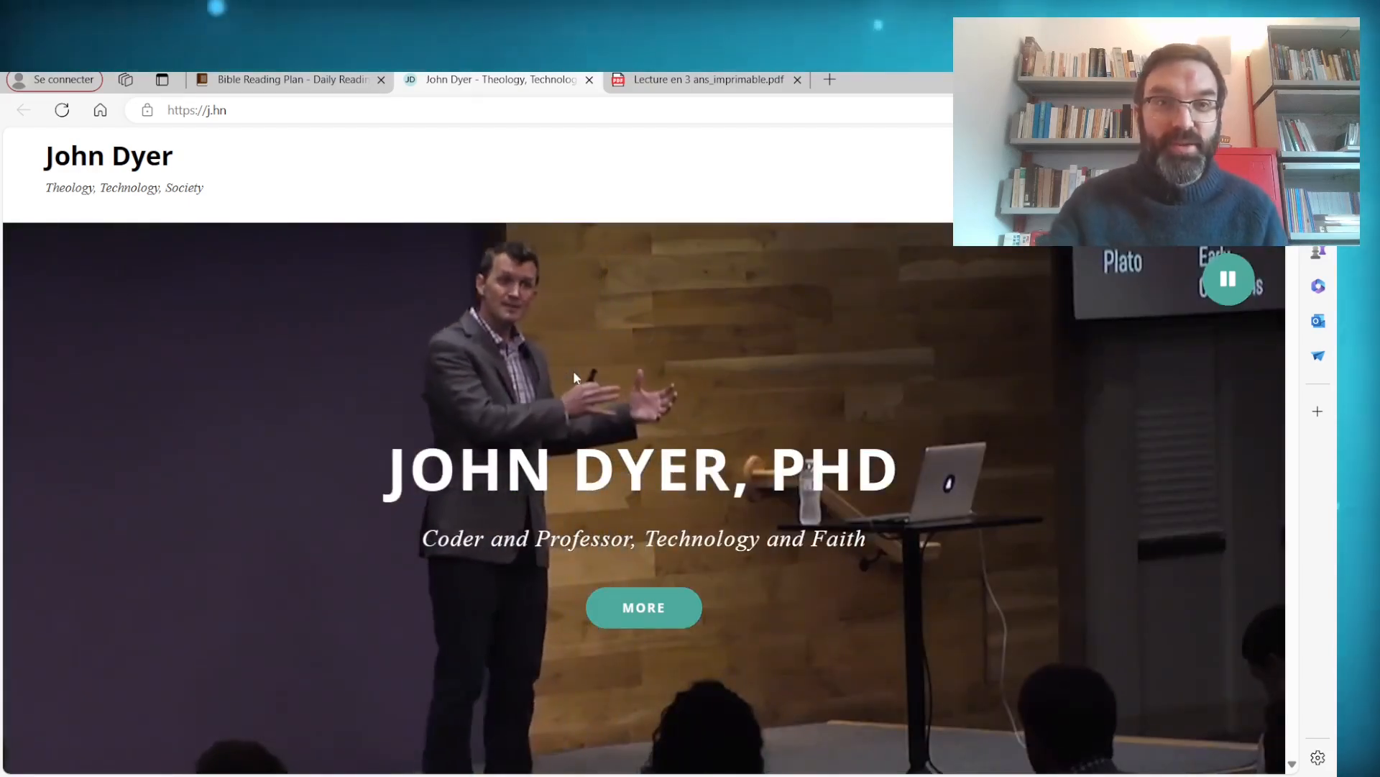
pyautogui.click(288, 80)
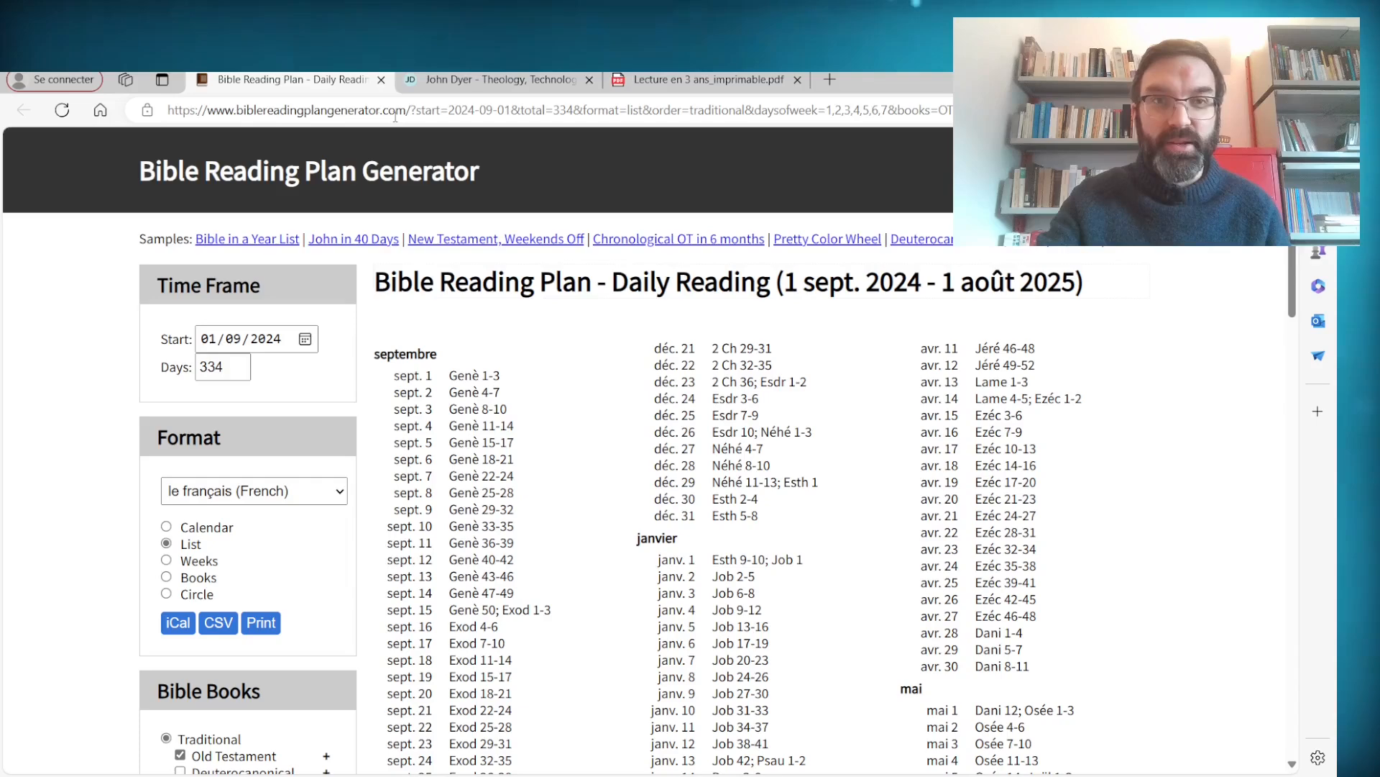
pyautogui.click(199, 113)
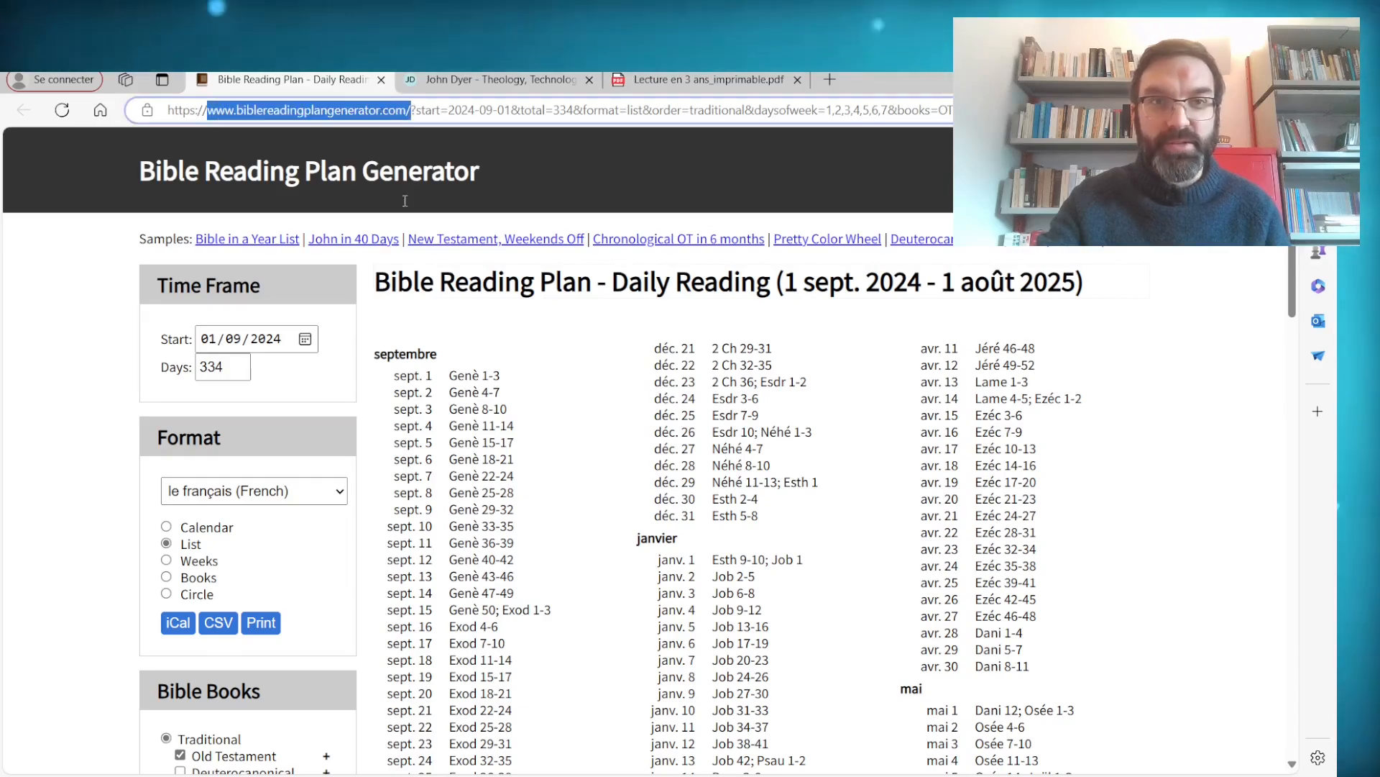
pyautogui.click(112, 360)
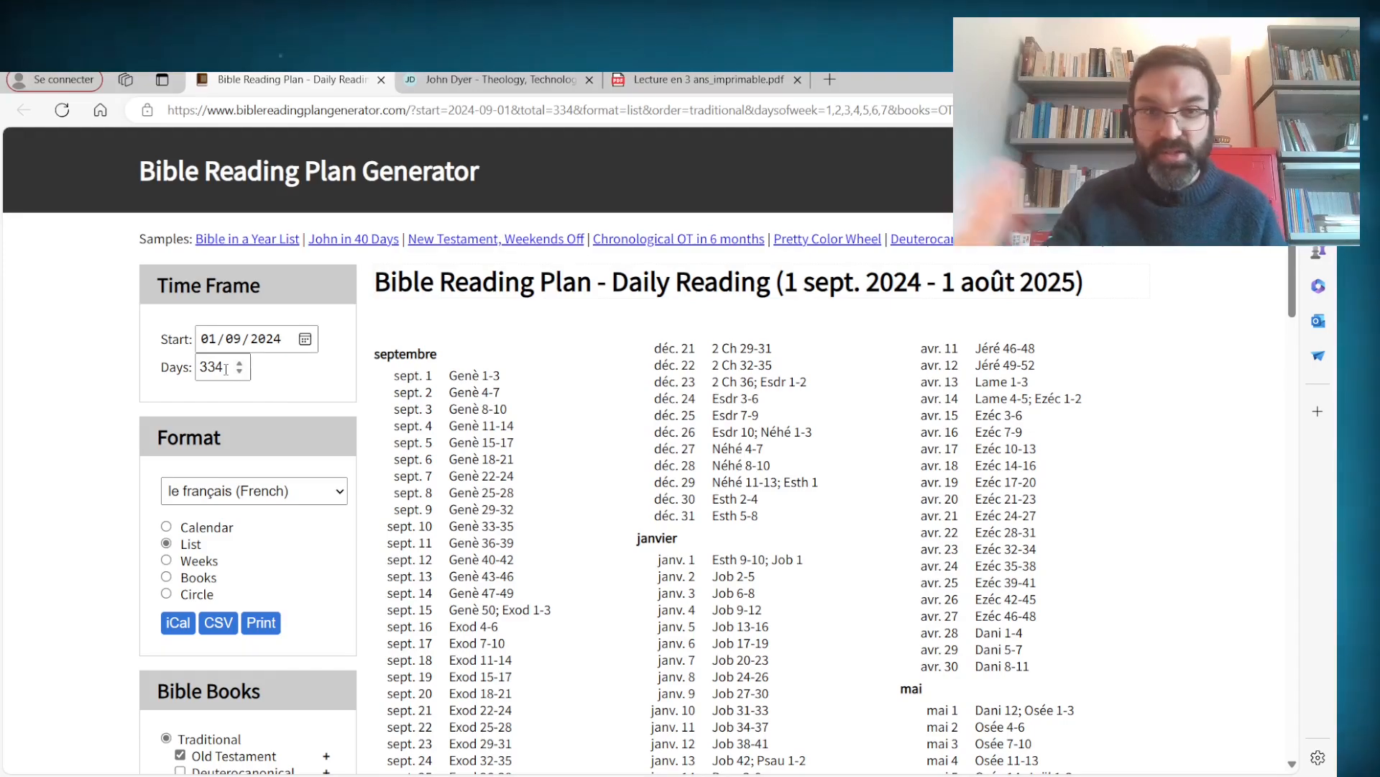
# Step: Check the language choices for the reading plan, keeping le français (French)
pyautogui.scroll(-3, 44, 463)
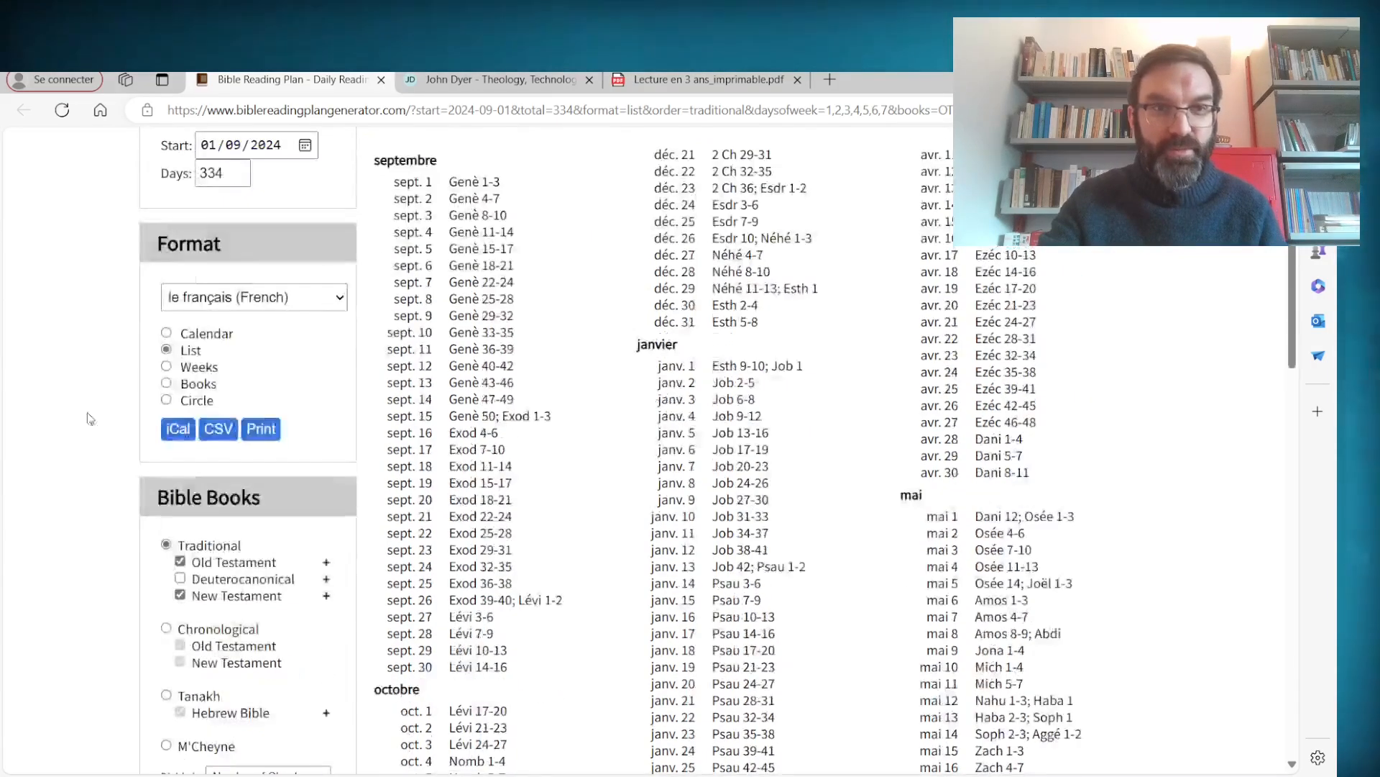
pyautogui.click(283, 308)
pyautogui.click(202, 329)
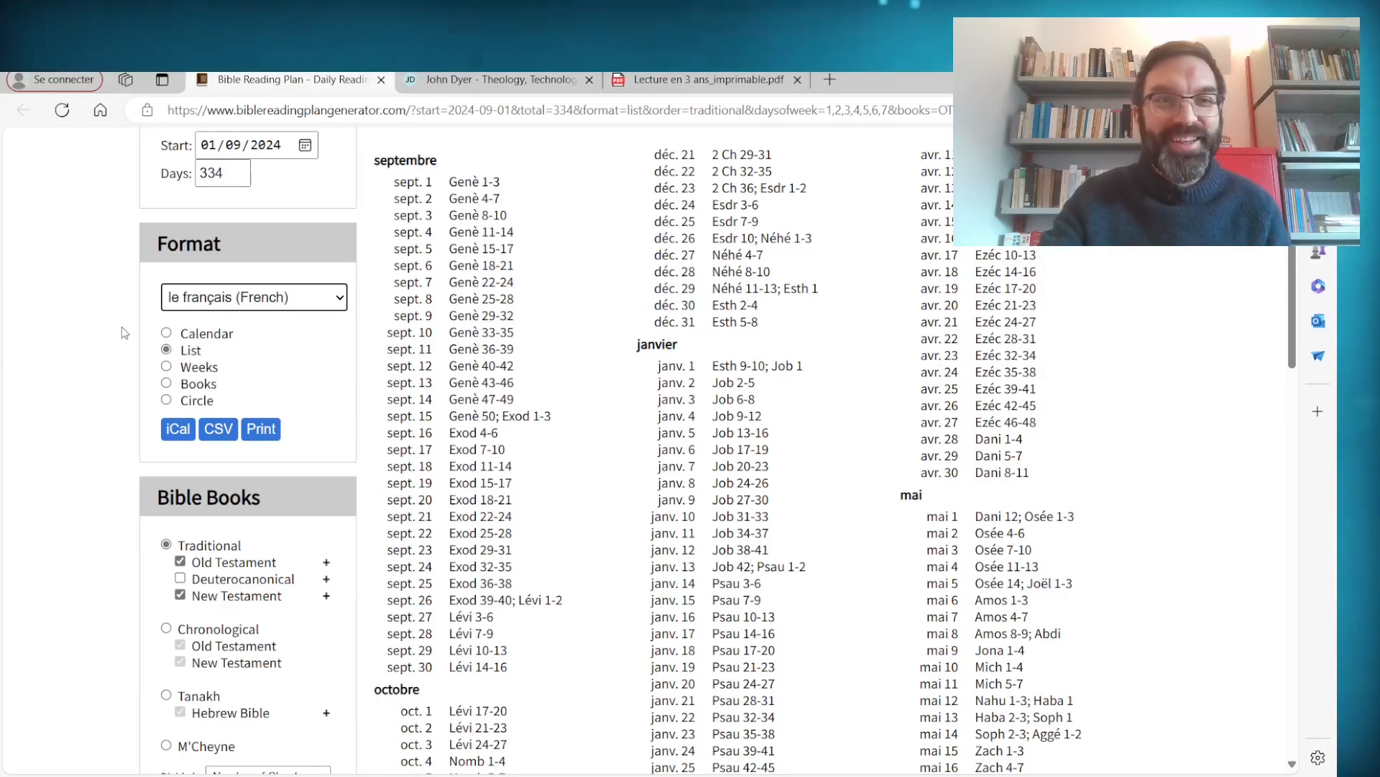
# Step: Preview the reading plan in the Calendar, List, Weeks, Books and Circle formats
pyautogui.click(166, 332)
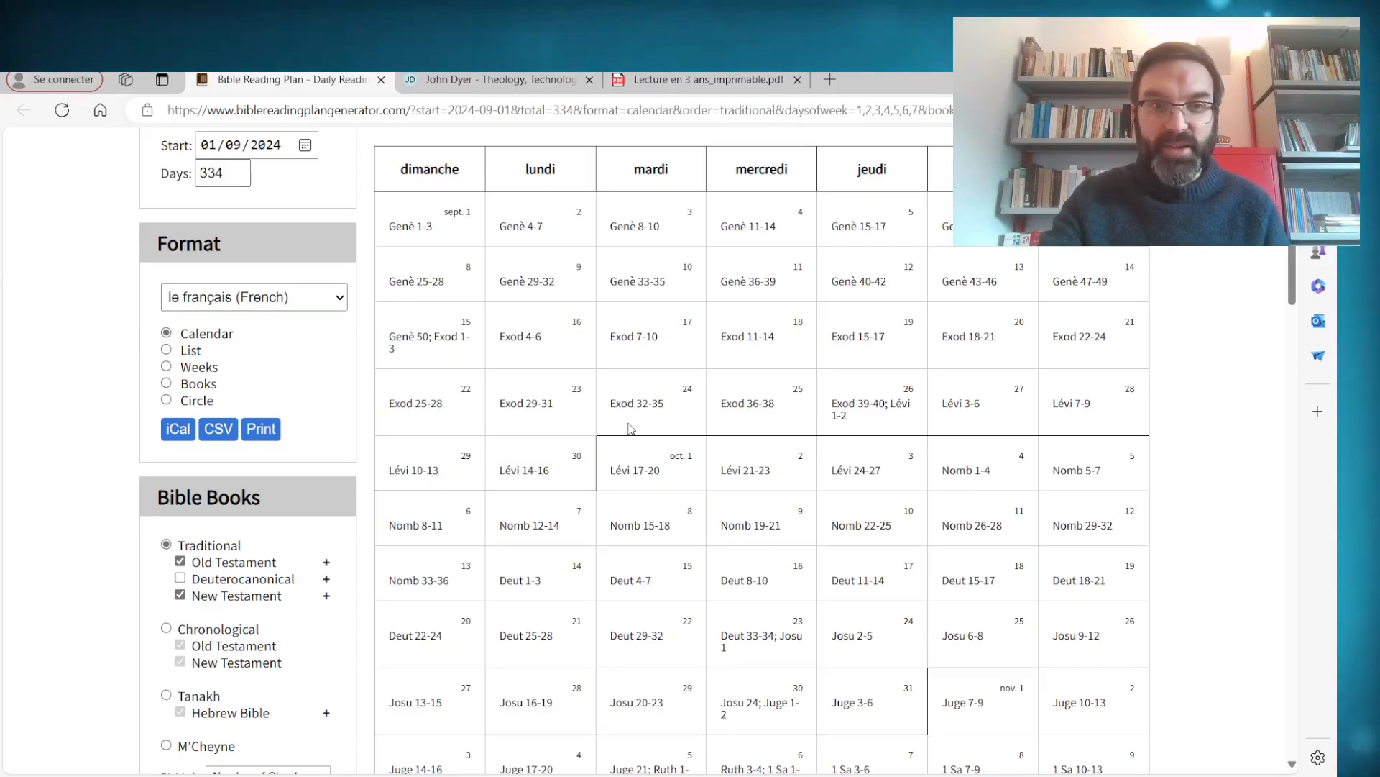
pyautogui.click(167, 350)
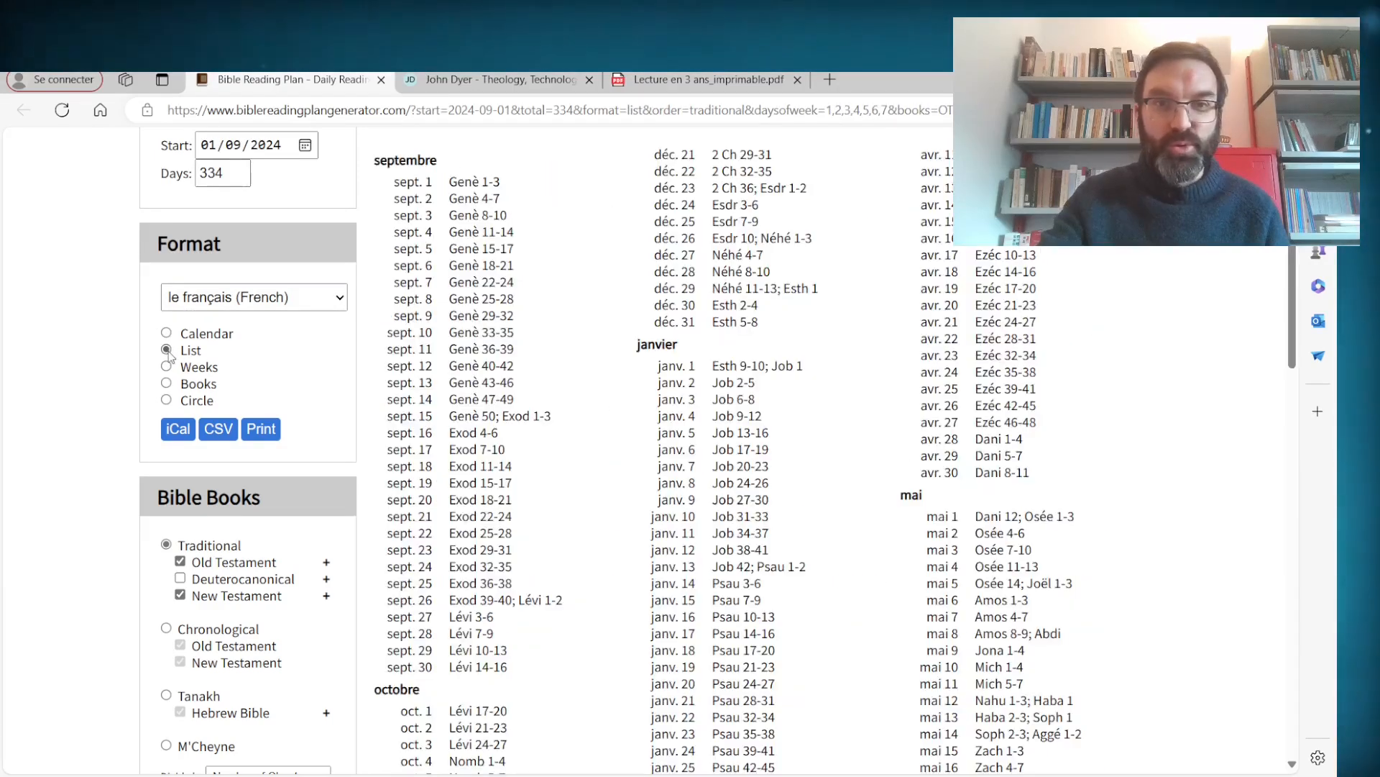
pyautogui.click(167, 366)
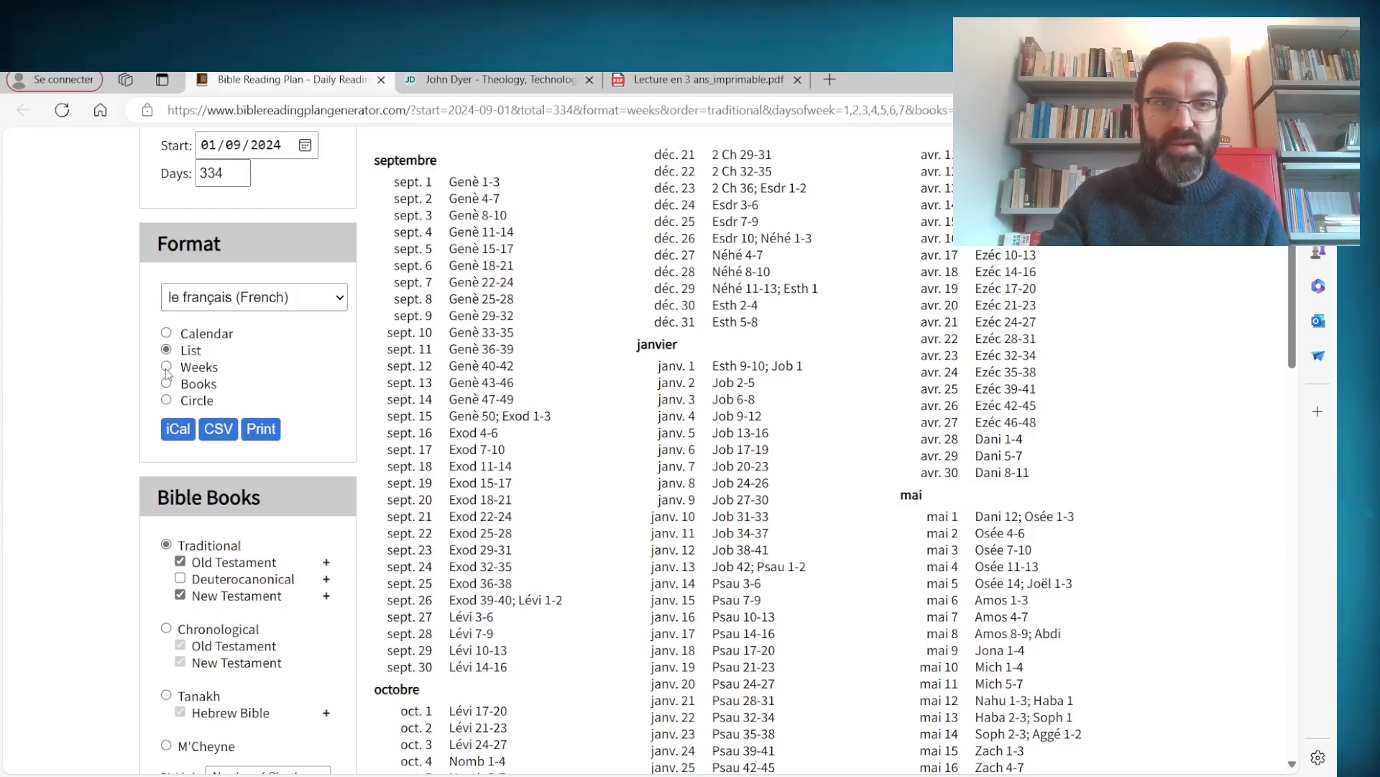
pyautogui.click(166, 384)
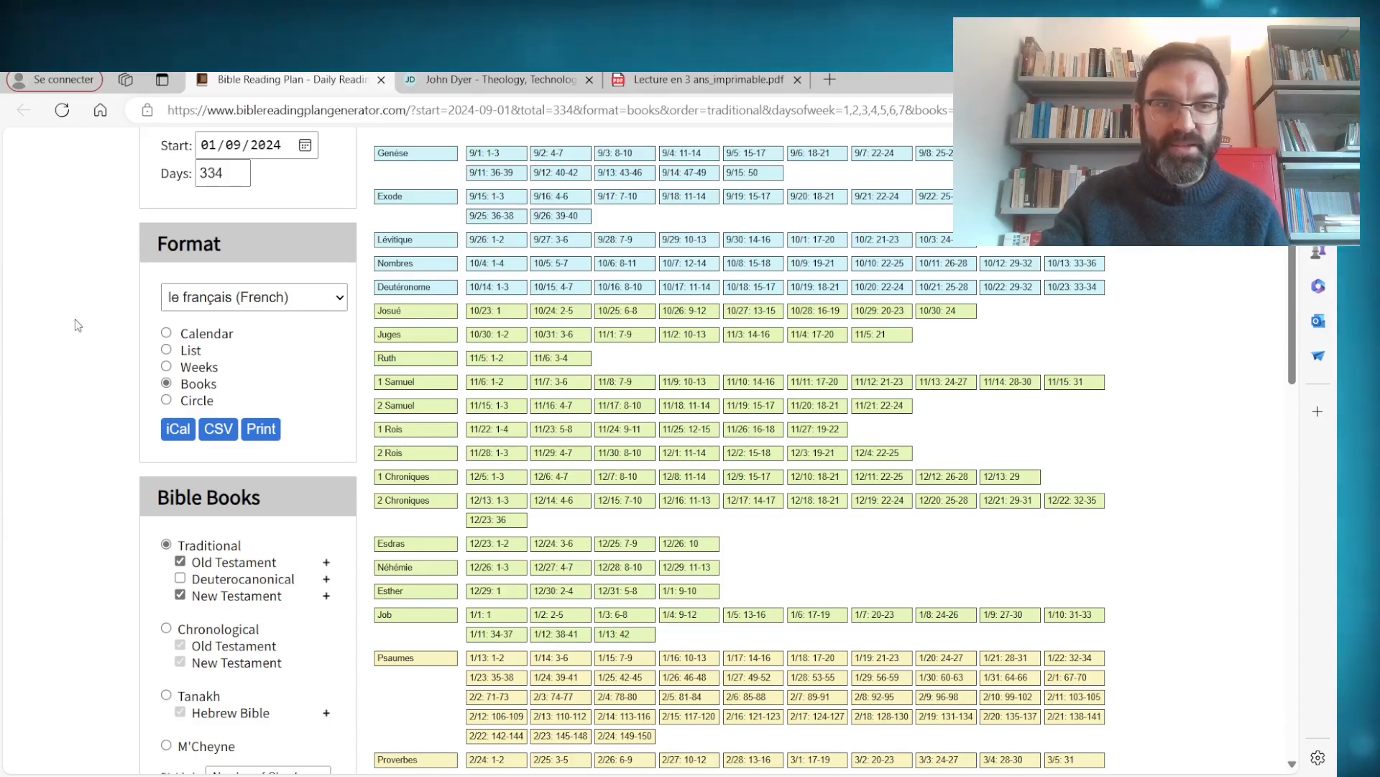
pyautogui.click(167, 401)
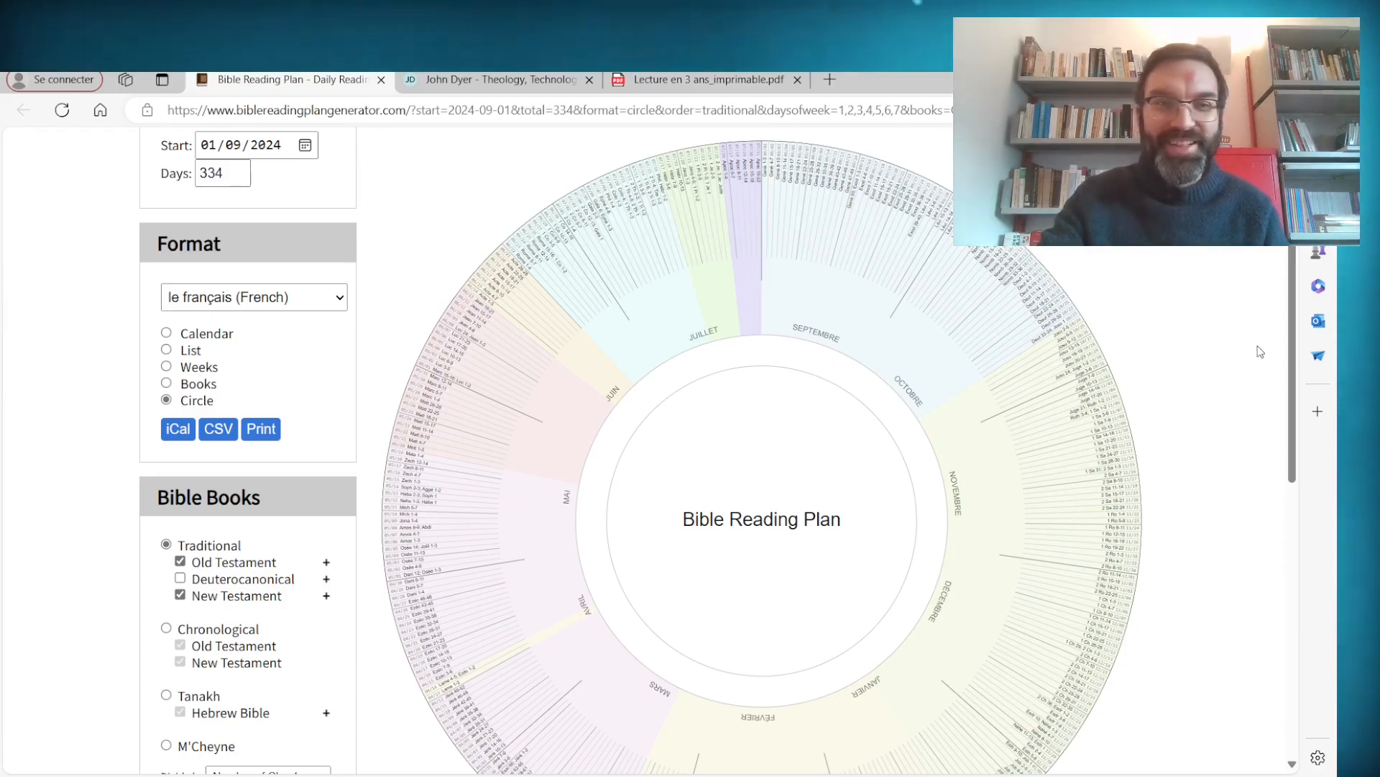
pyautogui.scroll(-1, 1251, 347)
pyautogui.scroll(1, 1251, 347)
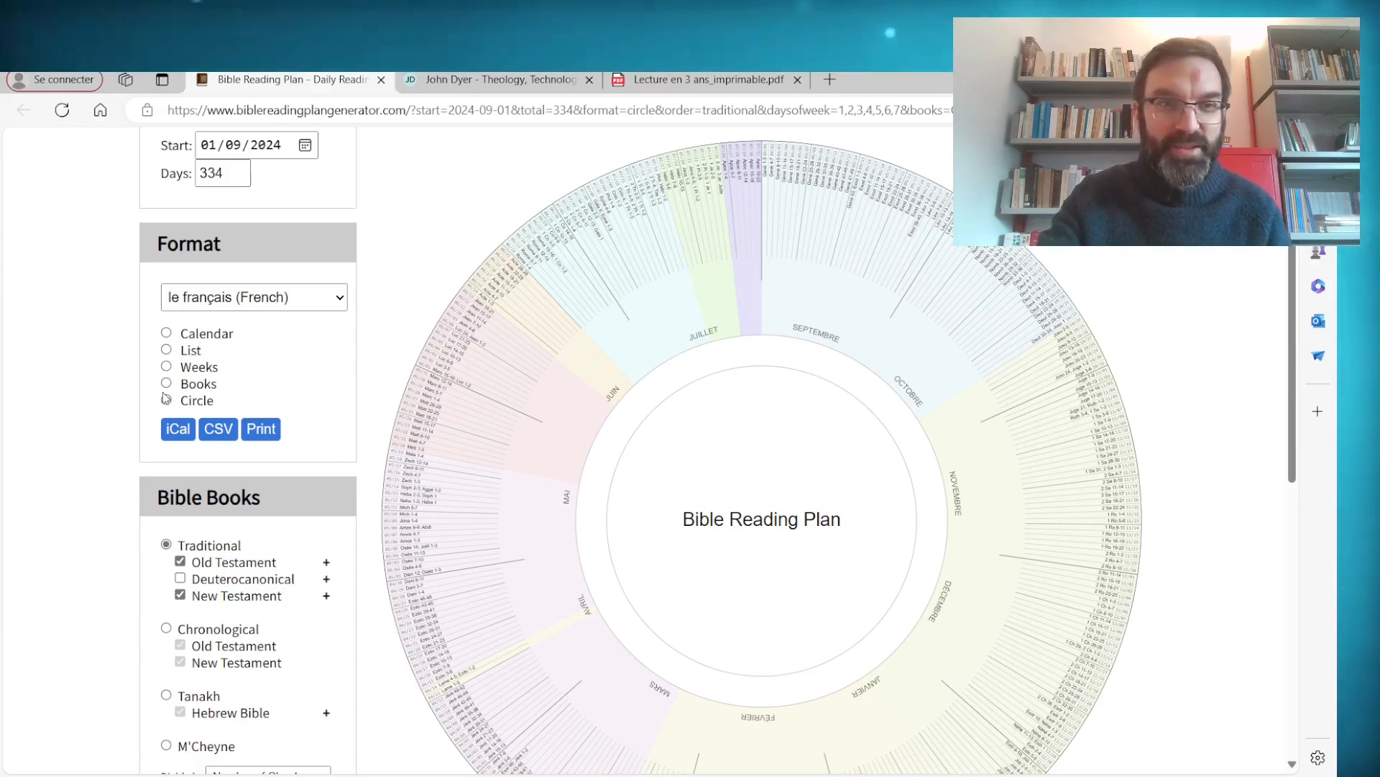
# Step: Set the plan's format back to List and turn off Section Colors
pyautogui.click(166, 349)
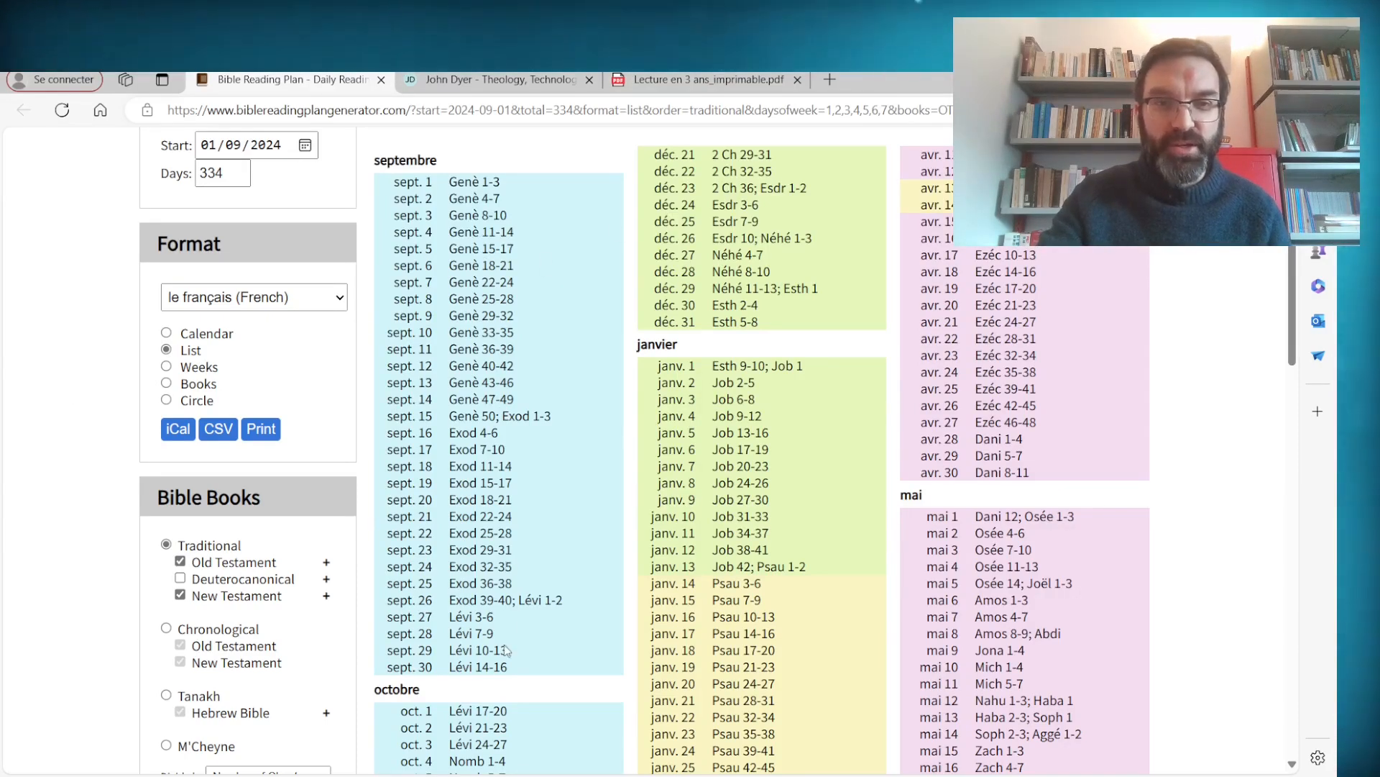
pyautogui.scroll(-5, 93, 575)
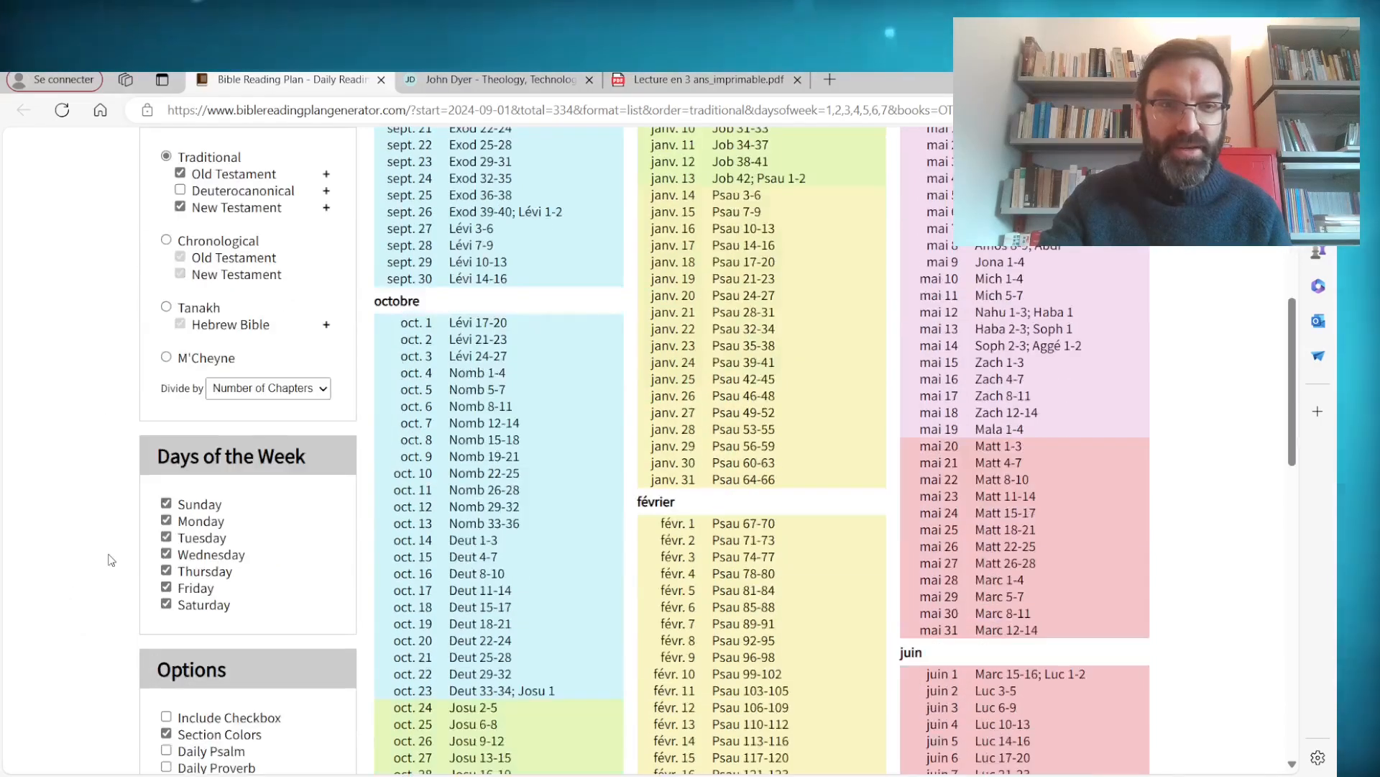
pyautogui.scroll(-4, 111, 559)
pyautogui.click(166, 442)
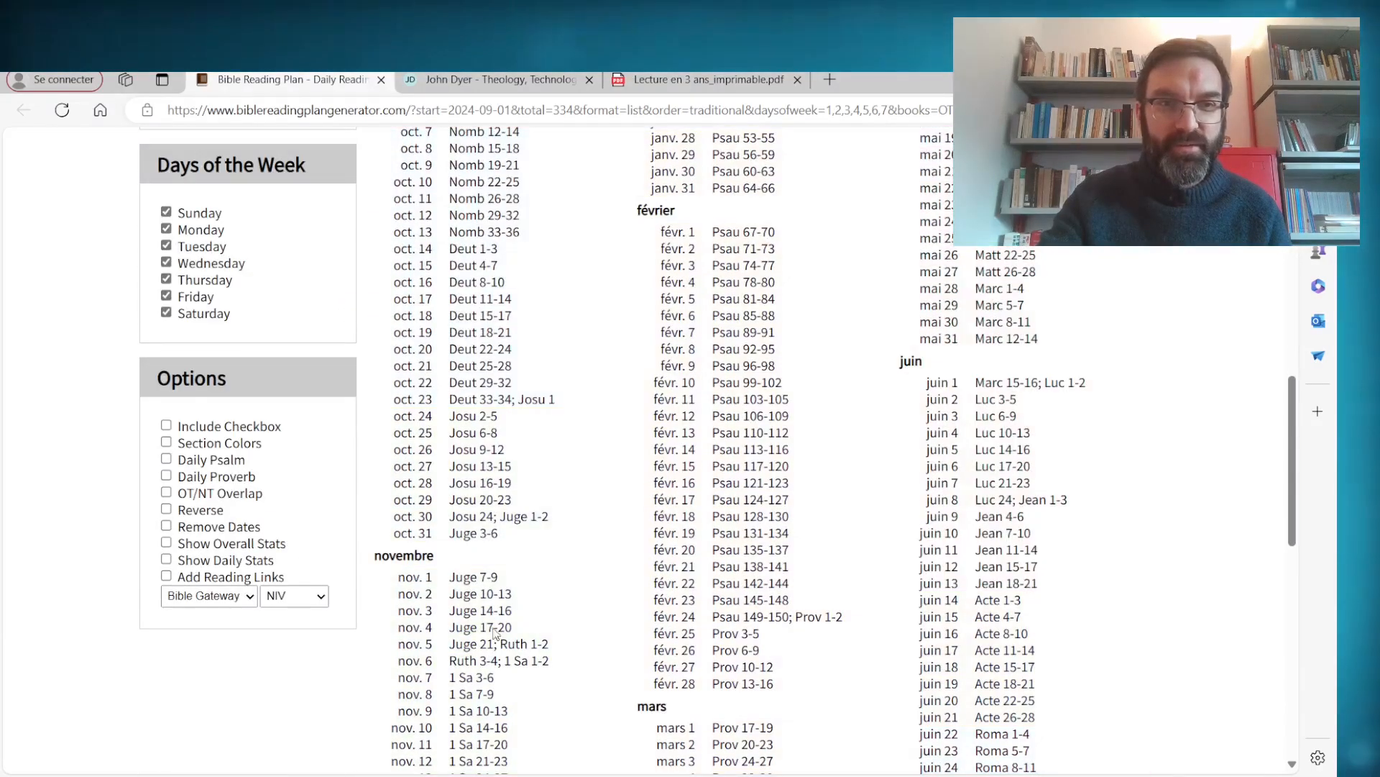
# Step: Review the Bible book ordering options and show the individual books of the traditional Old Testament
pyautogui.scroll(12, 495, 633)
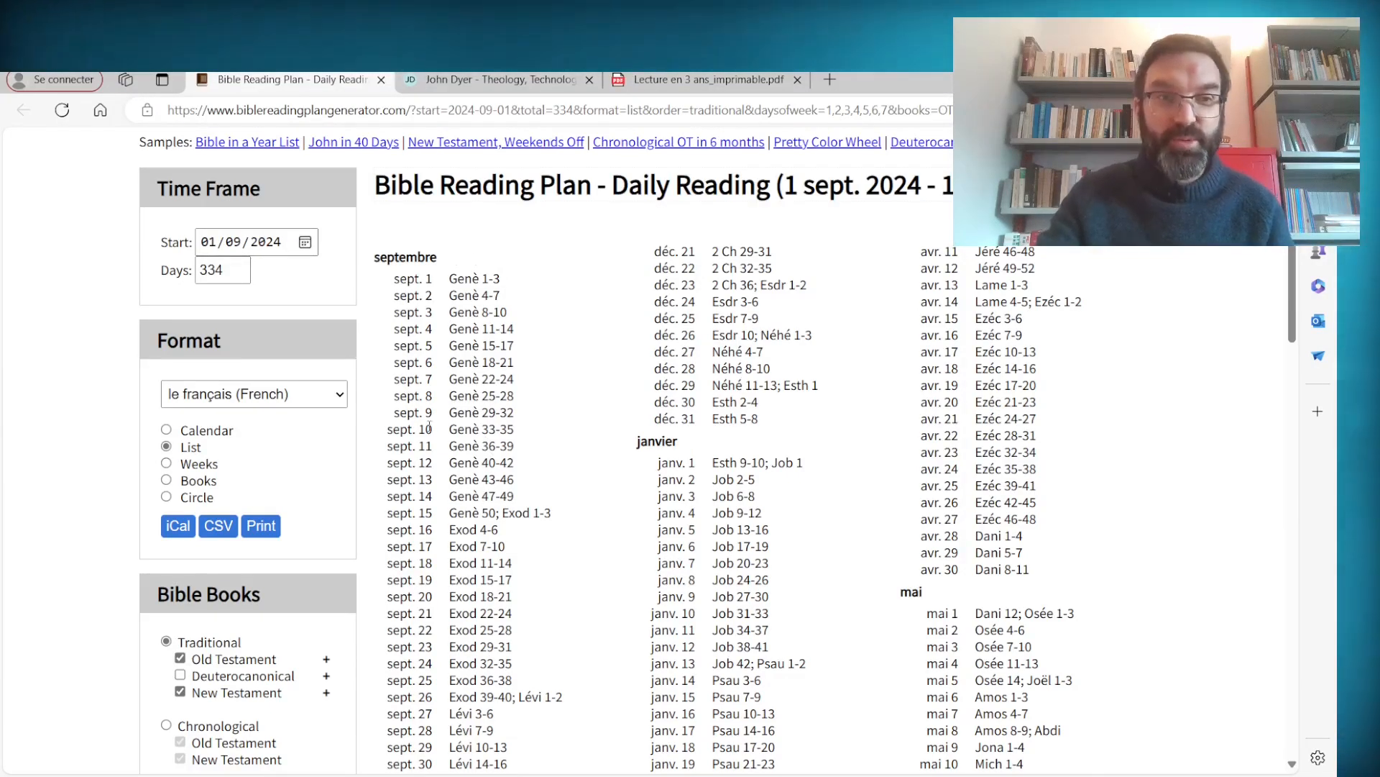
pyautogui.scroll(-3, 52, 415)
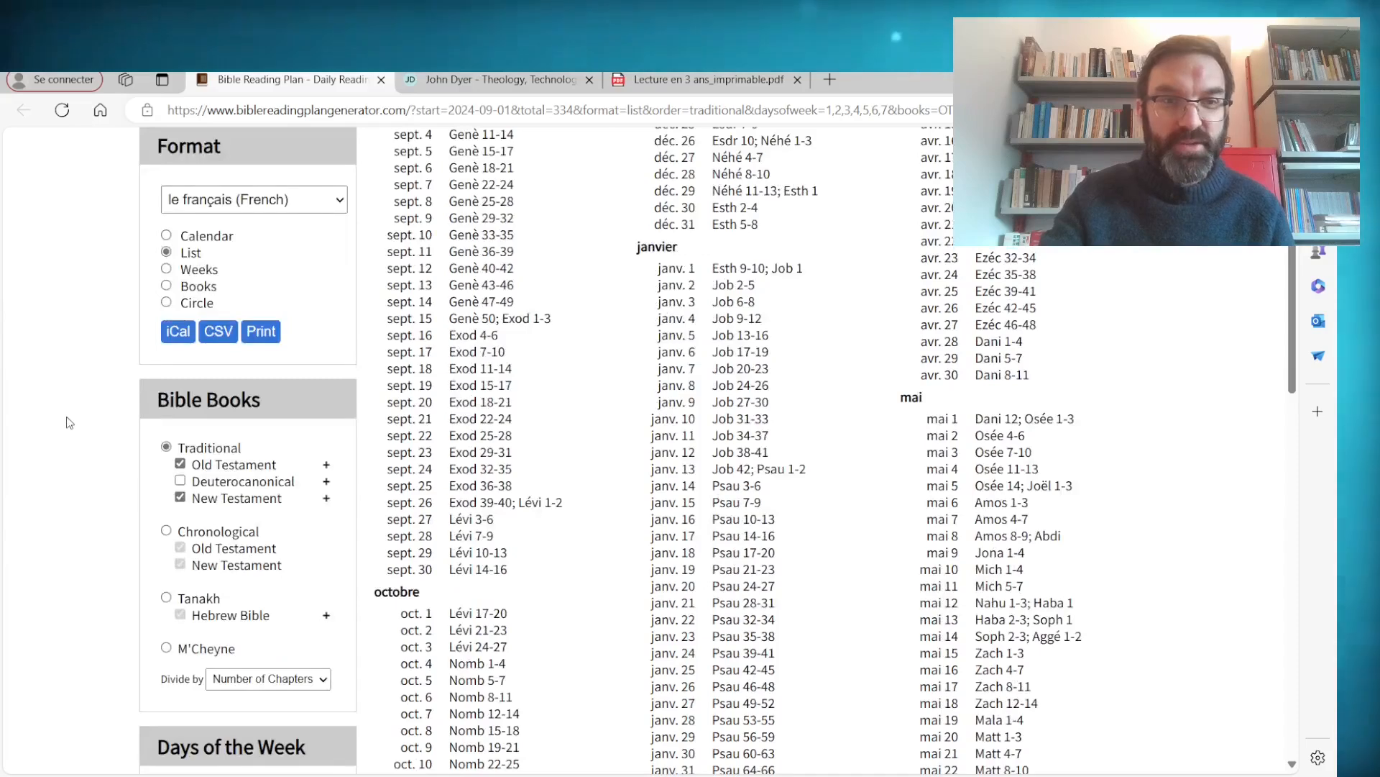
pyautogui.scroll(-1, 111, 370)
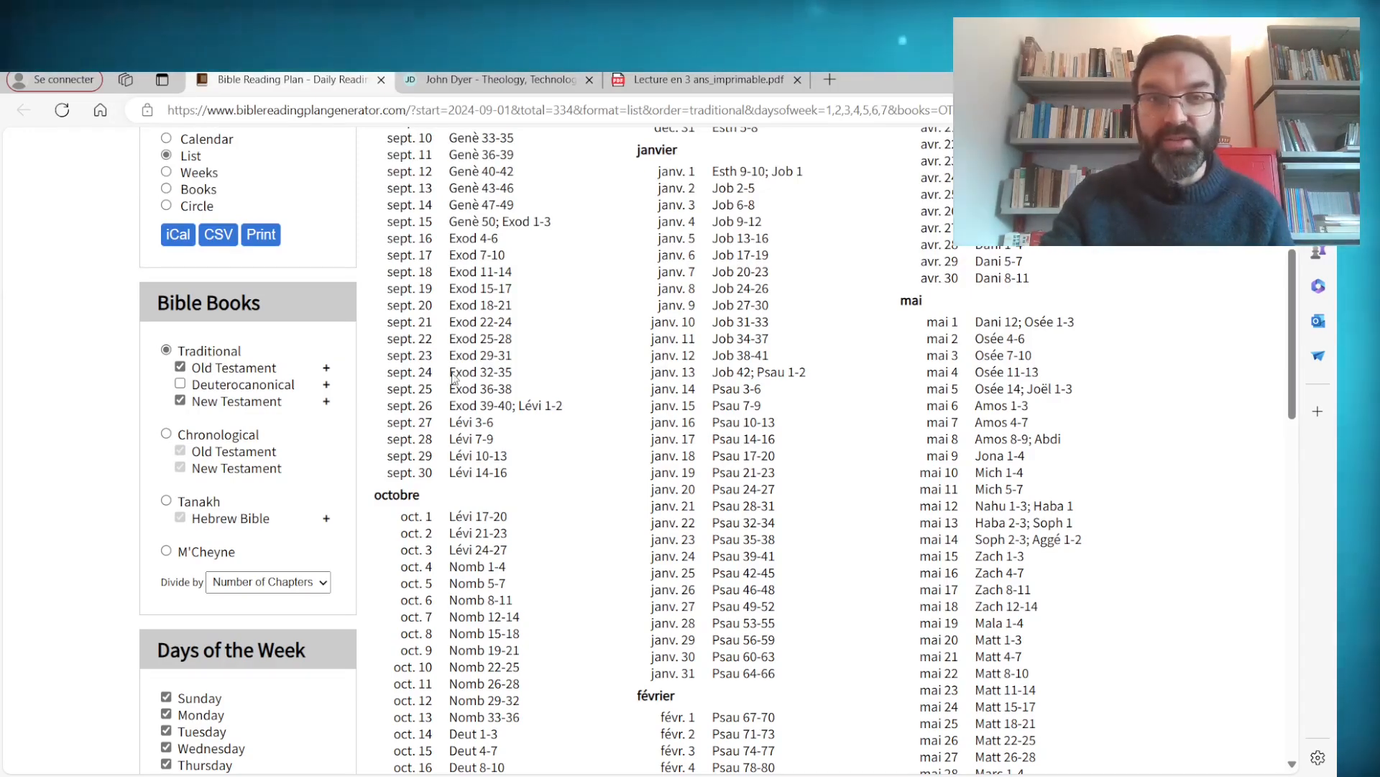
pyautogui.scroll(1, 486, 394)
pyautogui.scroll(1, 483, 394)
pyautogui.click(326, 562)
pyautogui.scroll(-4, 262, 432)
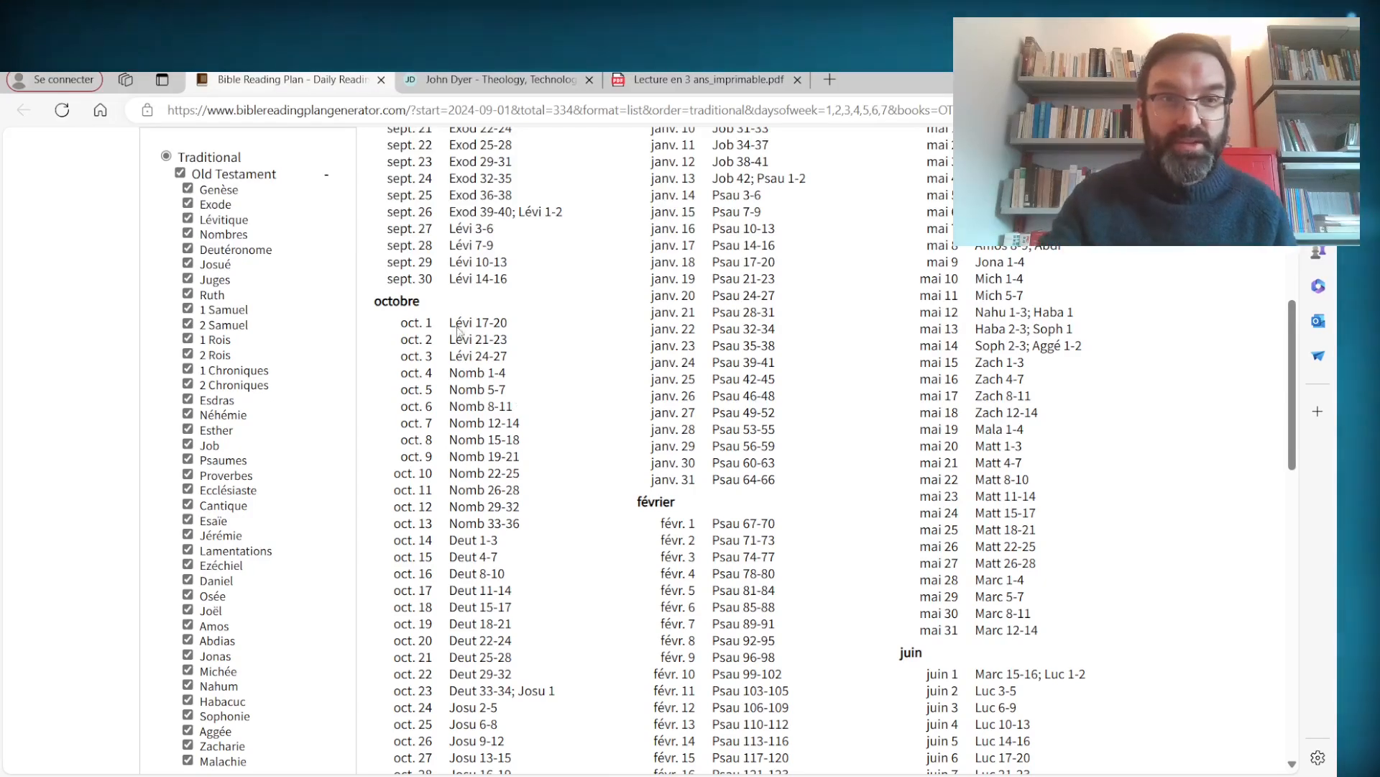
# Step: Exclude Genèse, Exode, Lévitique, Nombres and Deutéronome from the reading plan
pyautogui.click(188, 188)
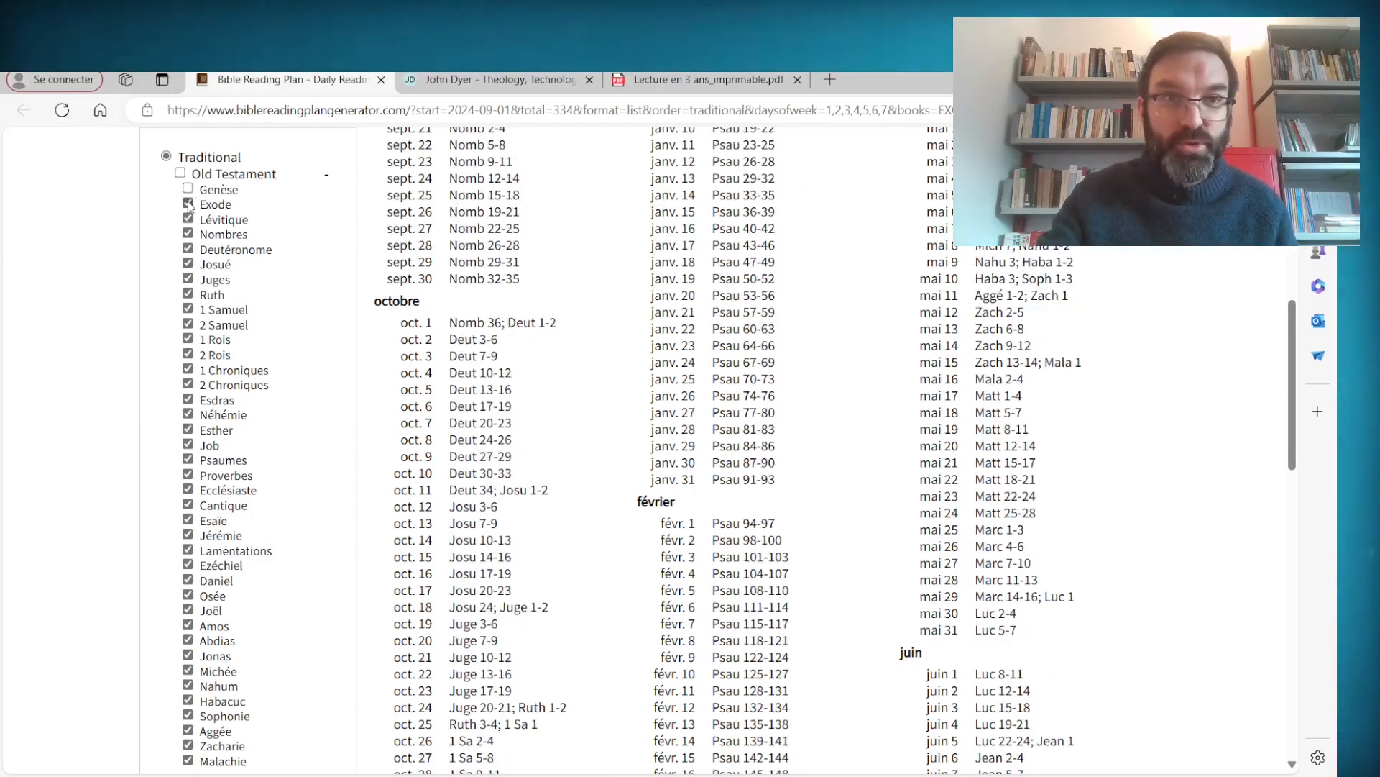
pyautogui.click(188, 203)
pyautogui.click(188, 218)
pyautogui.click(187, 234)
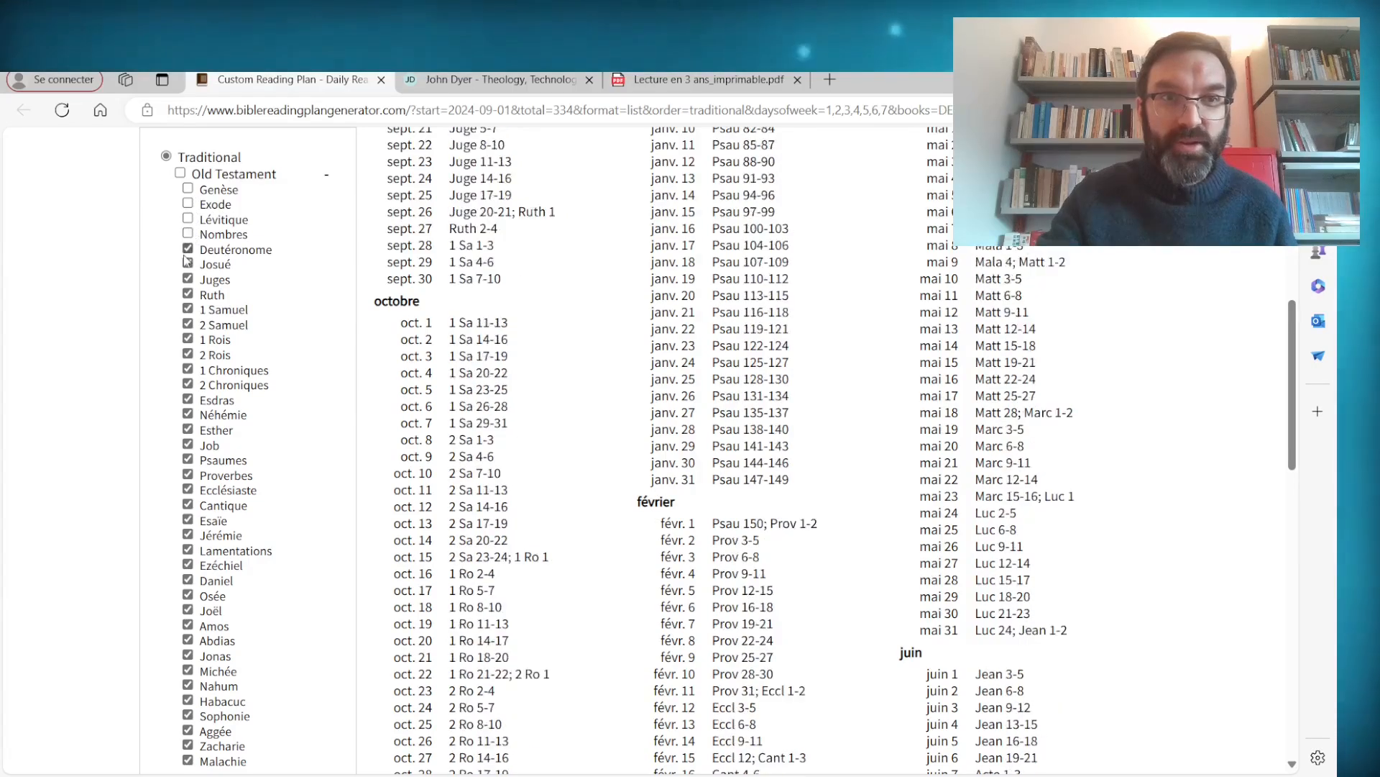
pyautogui.click(188, 249)
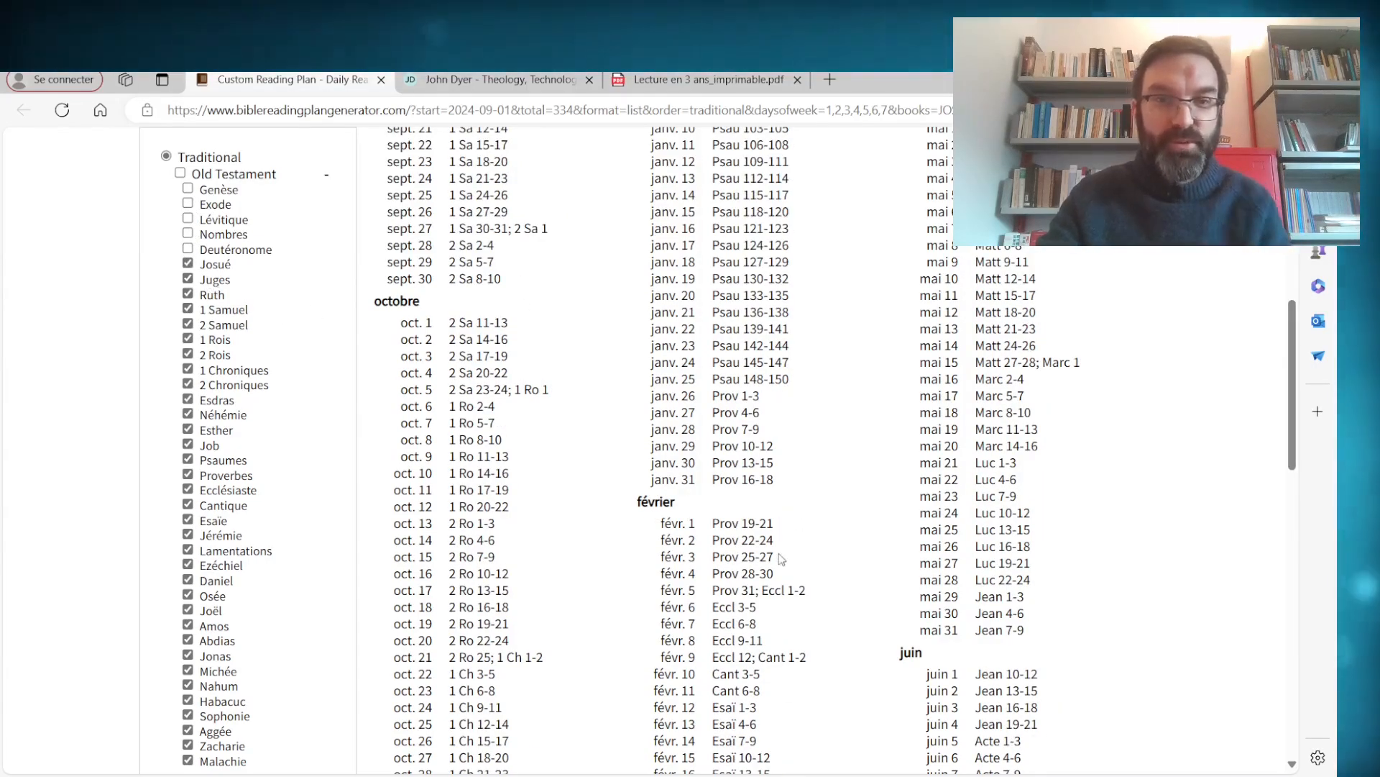
# Step: Include the whole Old Testament in the reading plan again
pyautogui.click(181, 173)
pyautogui.scroll(-3, 233, 237)
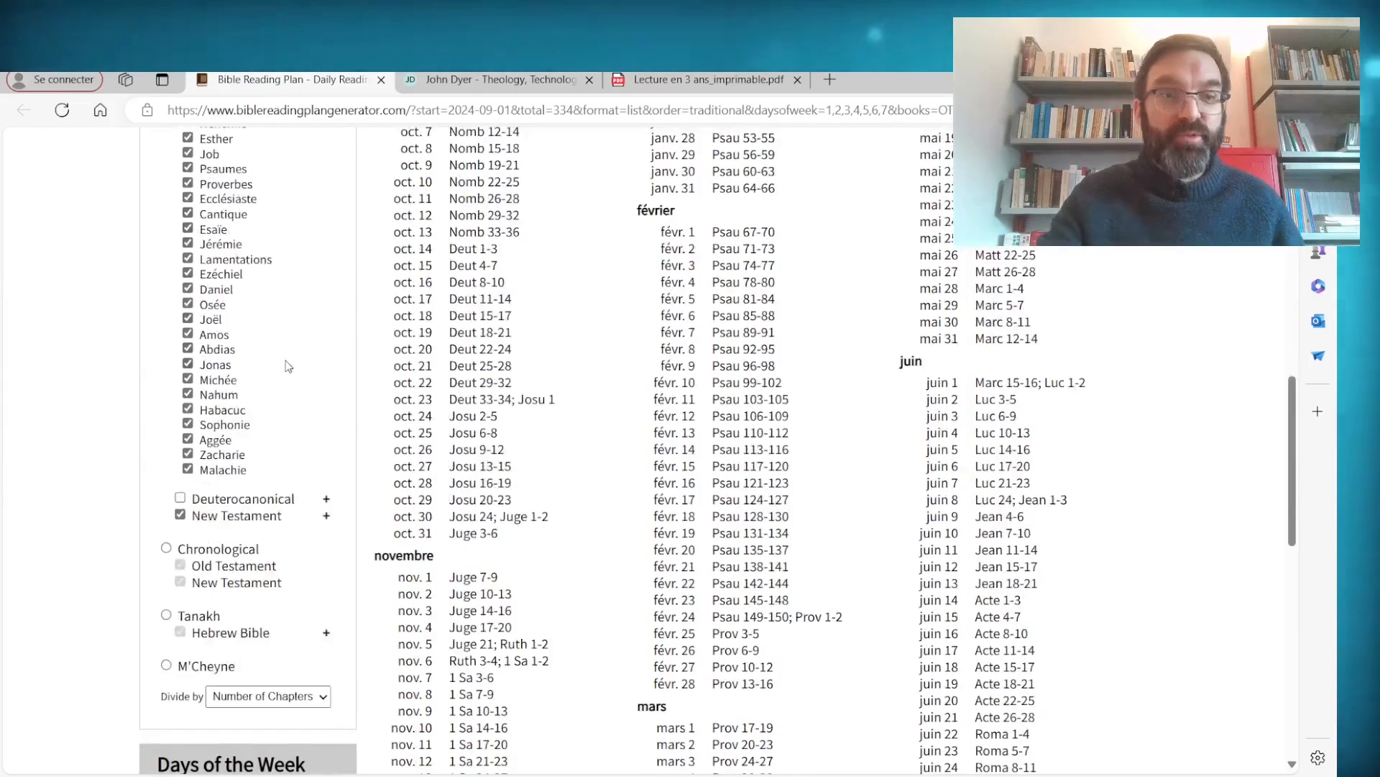
pyautogui.scroll(3, 288, 380)
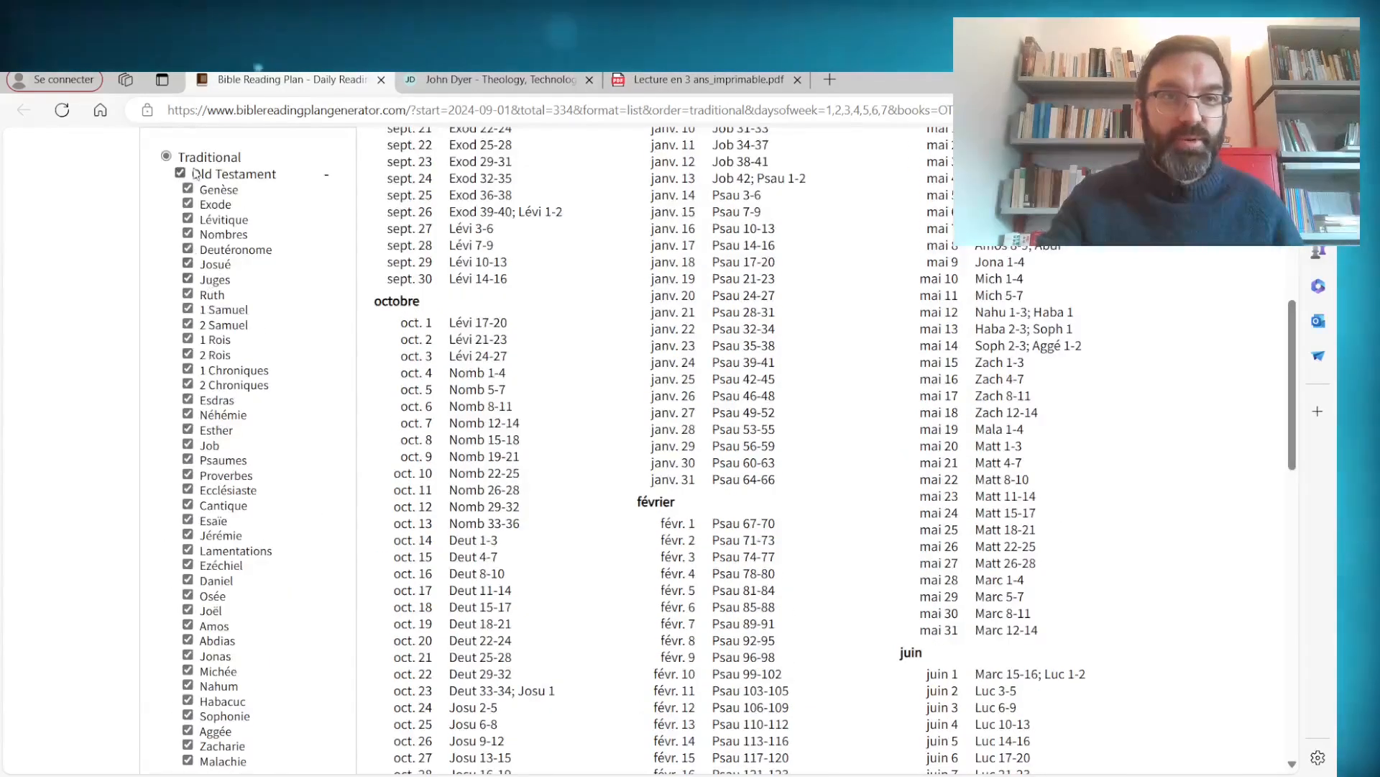
# Step: Collapse the Old Testament's book list and expand the traditional New Testament's individual books
pyautogui.click(327, 175)
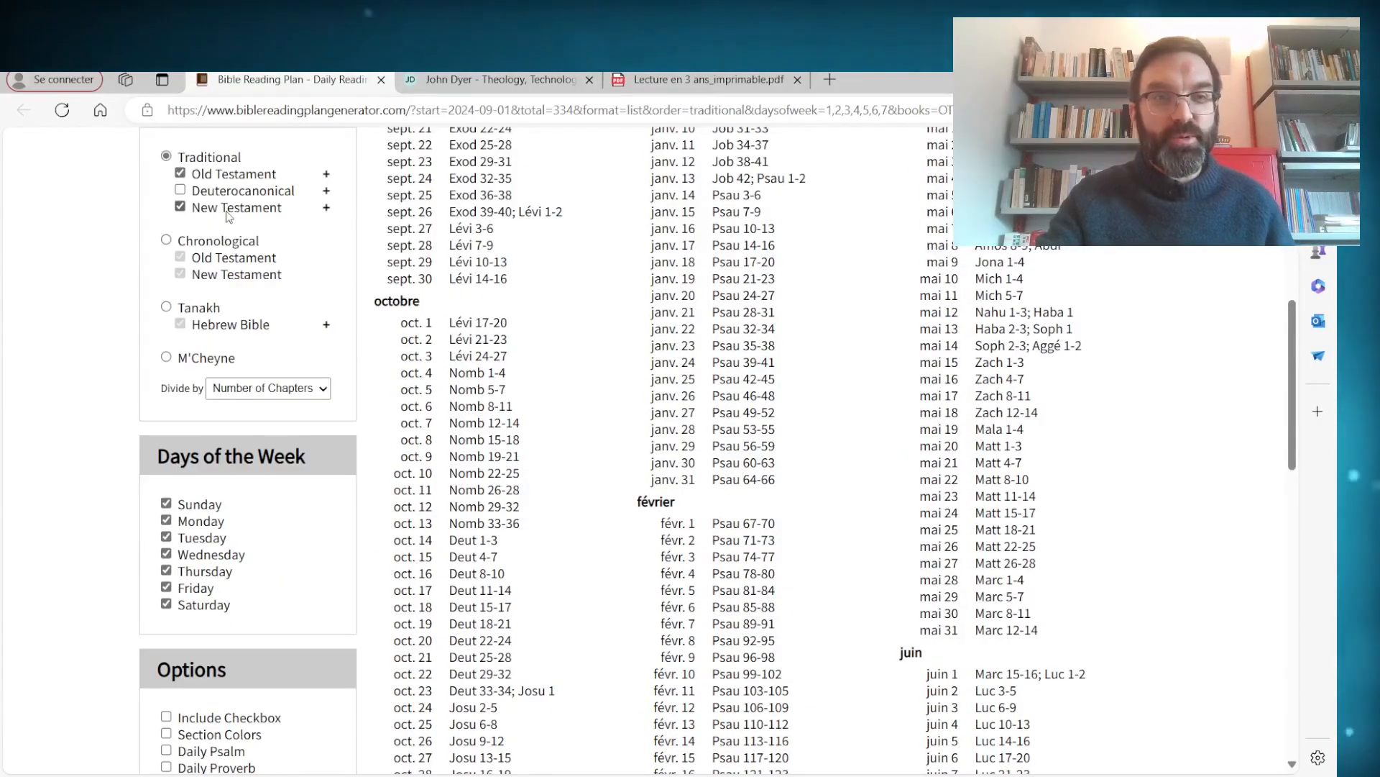
pyautogui.click(327, 209)
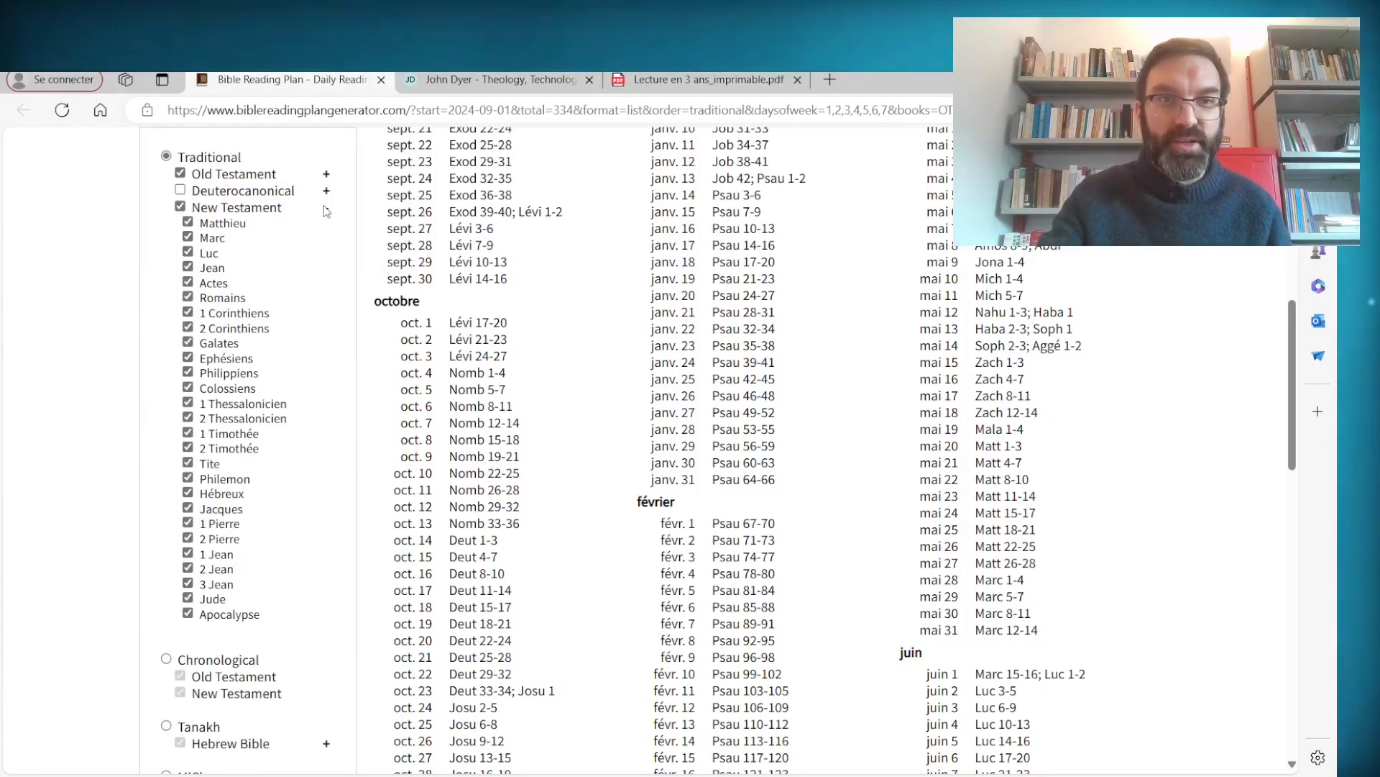
# Step: Collapse the New Testament's book list, and include the Deuterocanonical books in the traditional plan with their individual titles shown
pyautogui.click(328, 208)
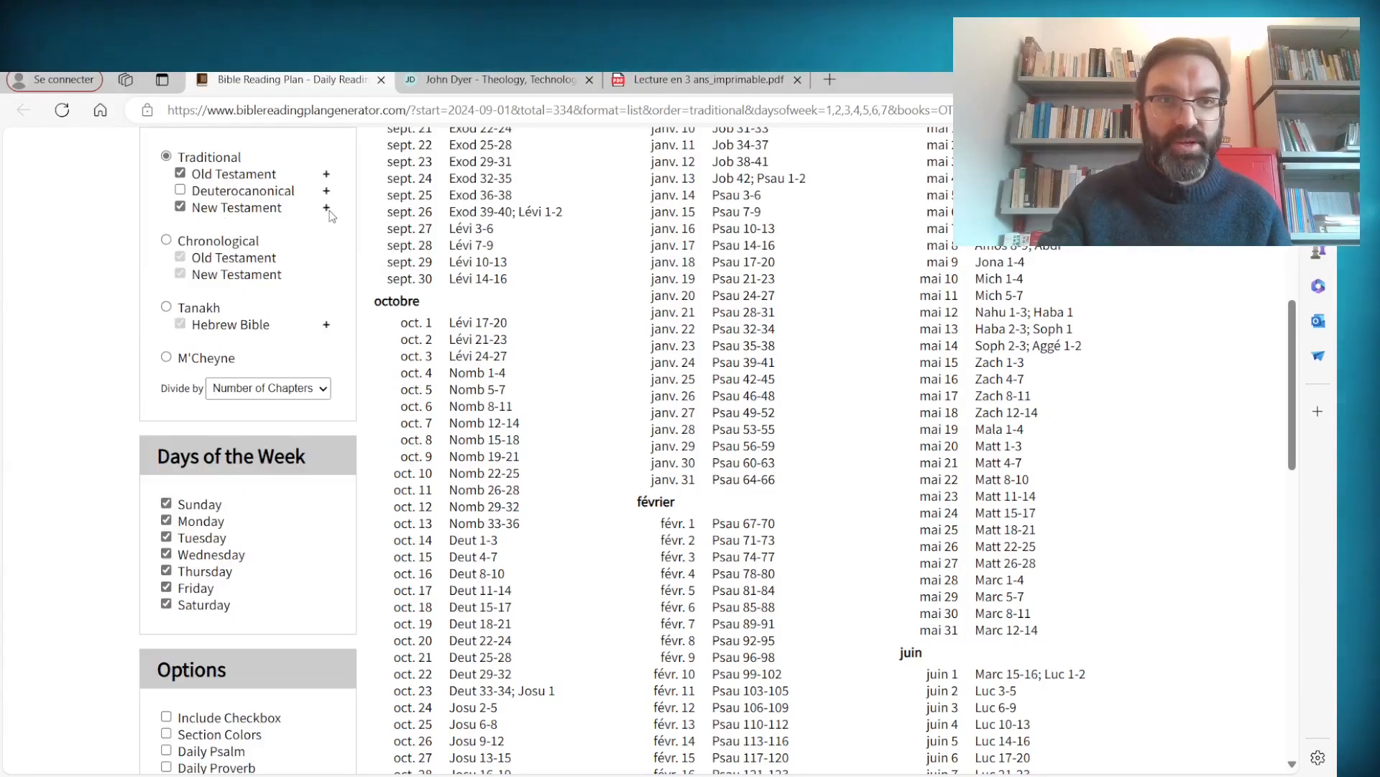
pyautogui.click(180, 191)
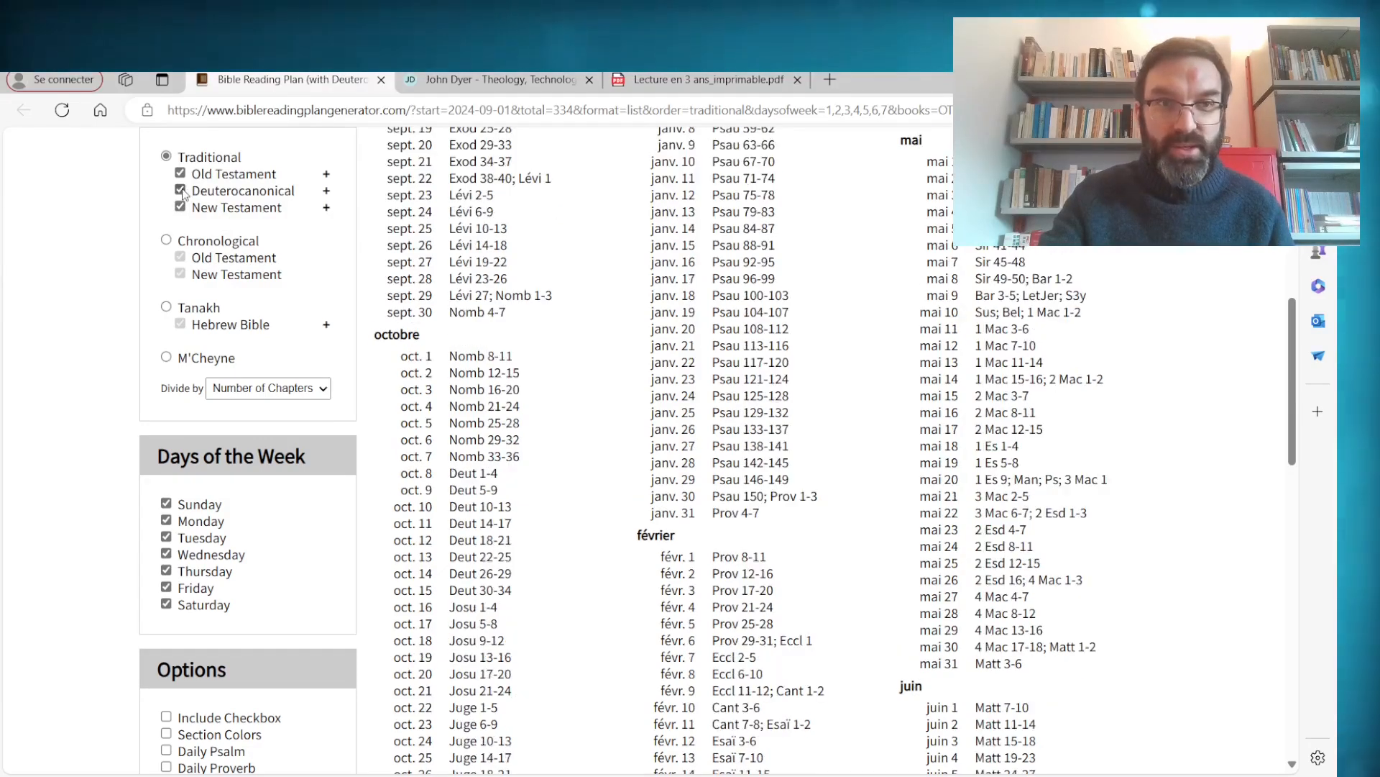
pyautogui.click(327, 190)
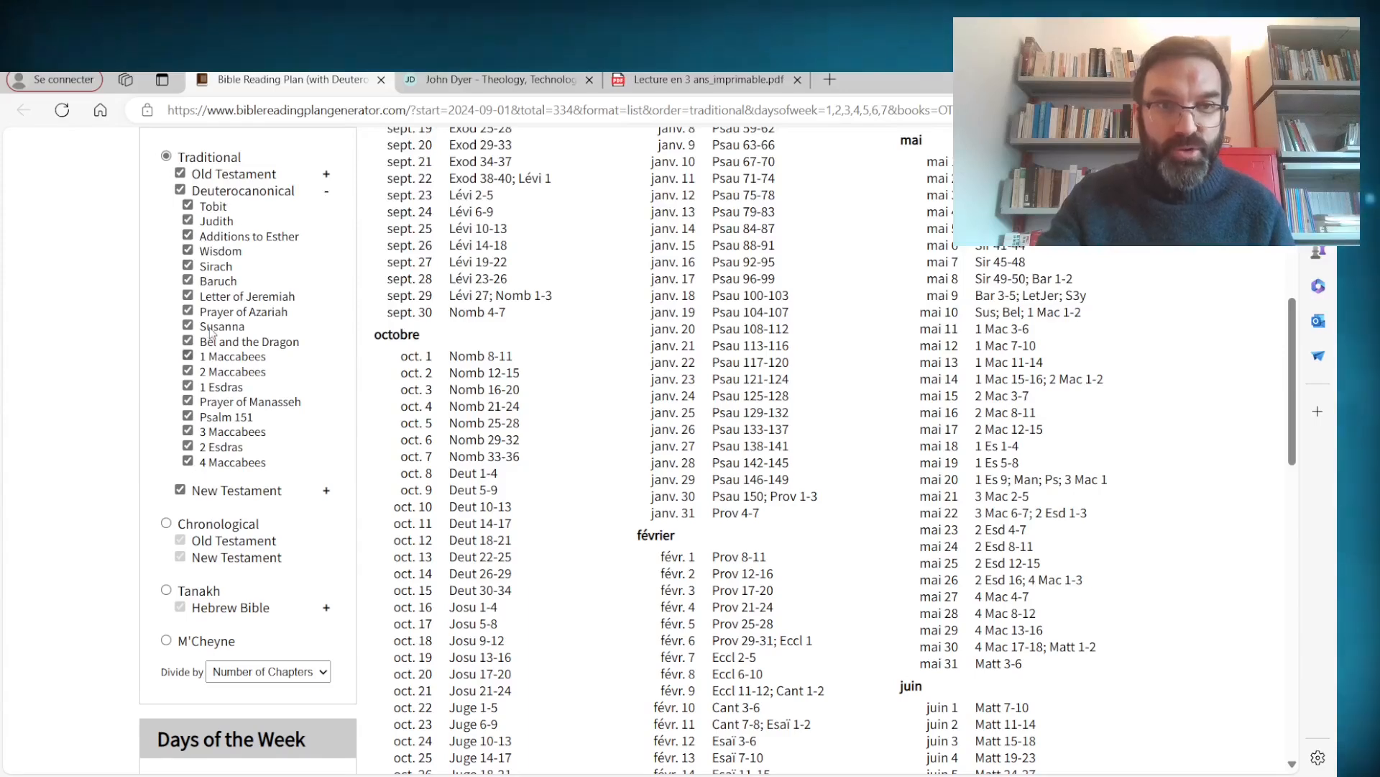
pyautogui.click(328, 194)
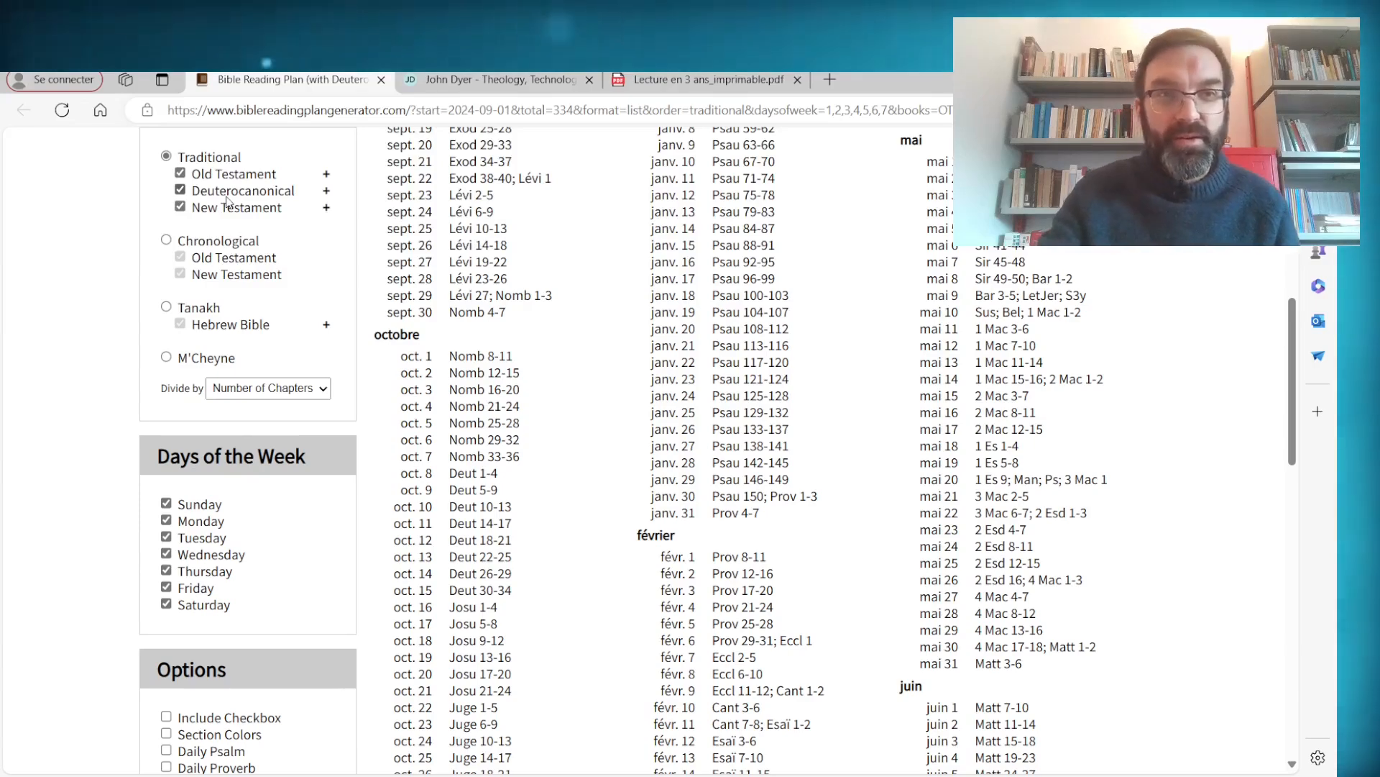
pyautogui.click(327, 192)
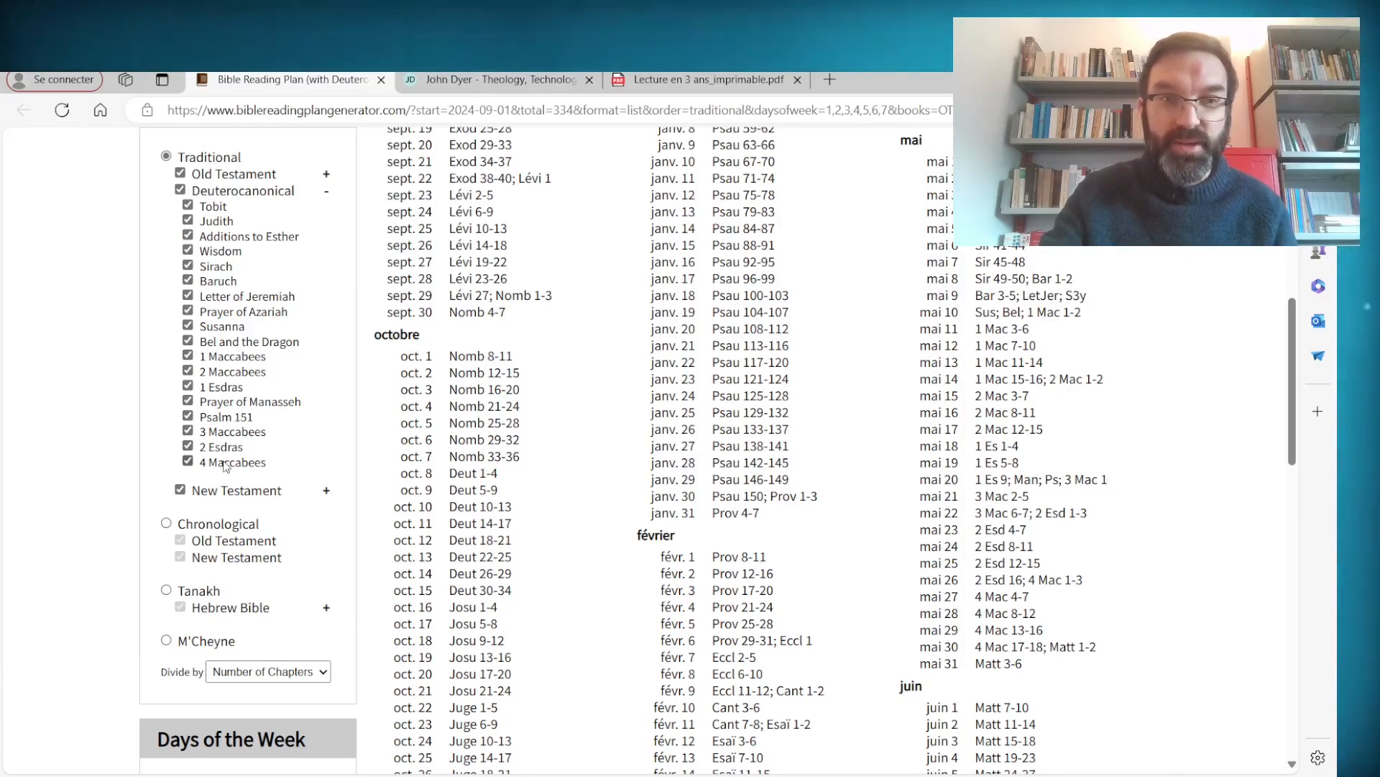
# Step: Exclude the Deuterocanonical books again and switch the reading plan to the Chronological order
pyautogui.click(180, 190)
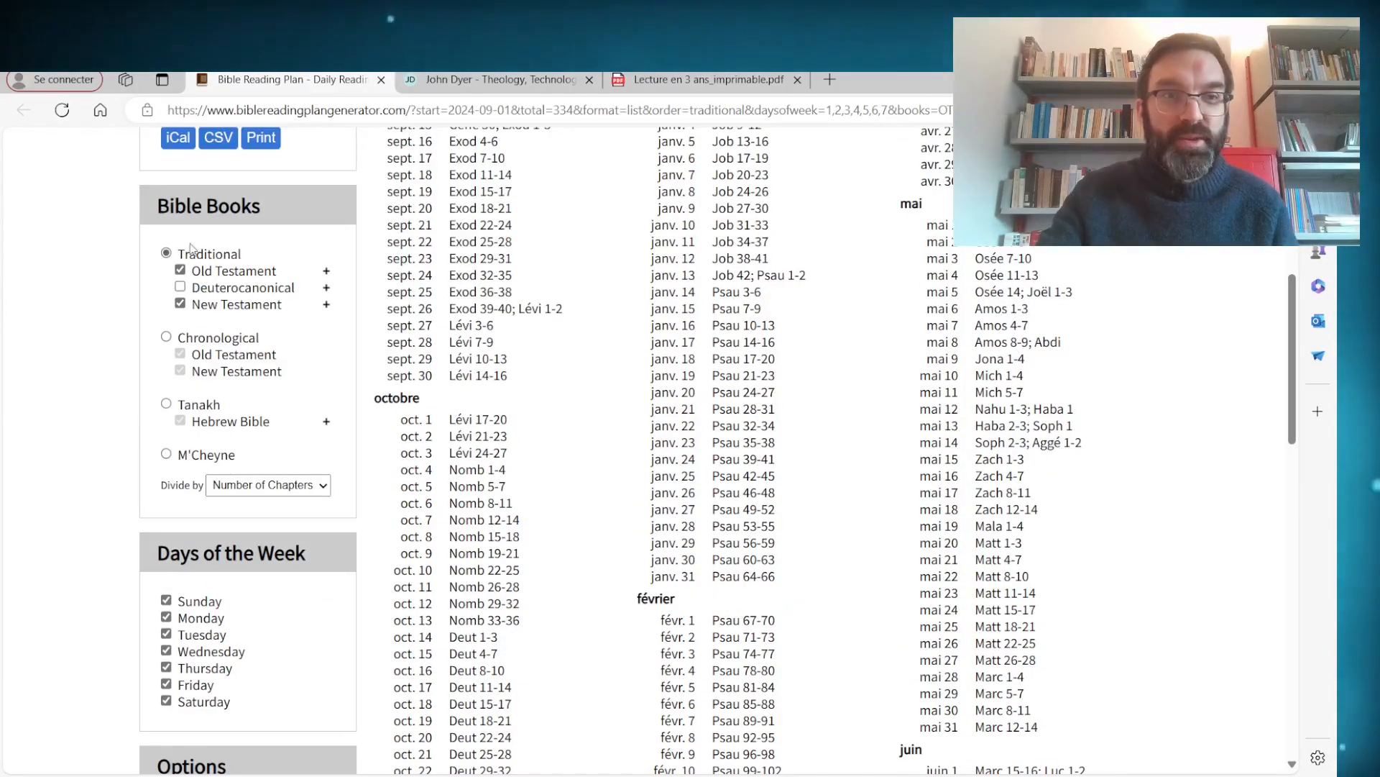
pyautogui.click(167, 338)
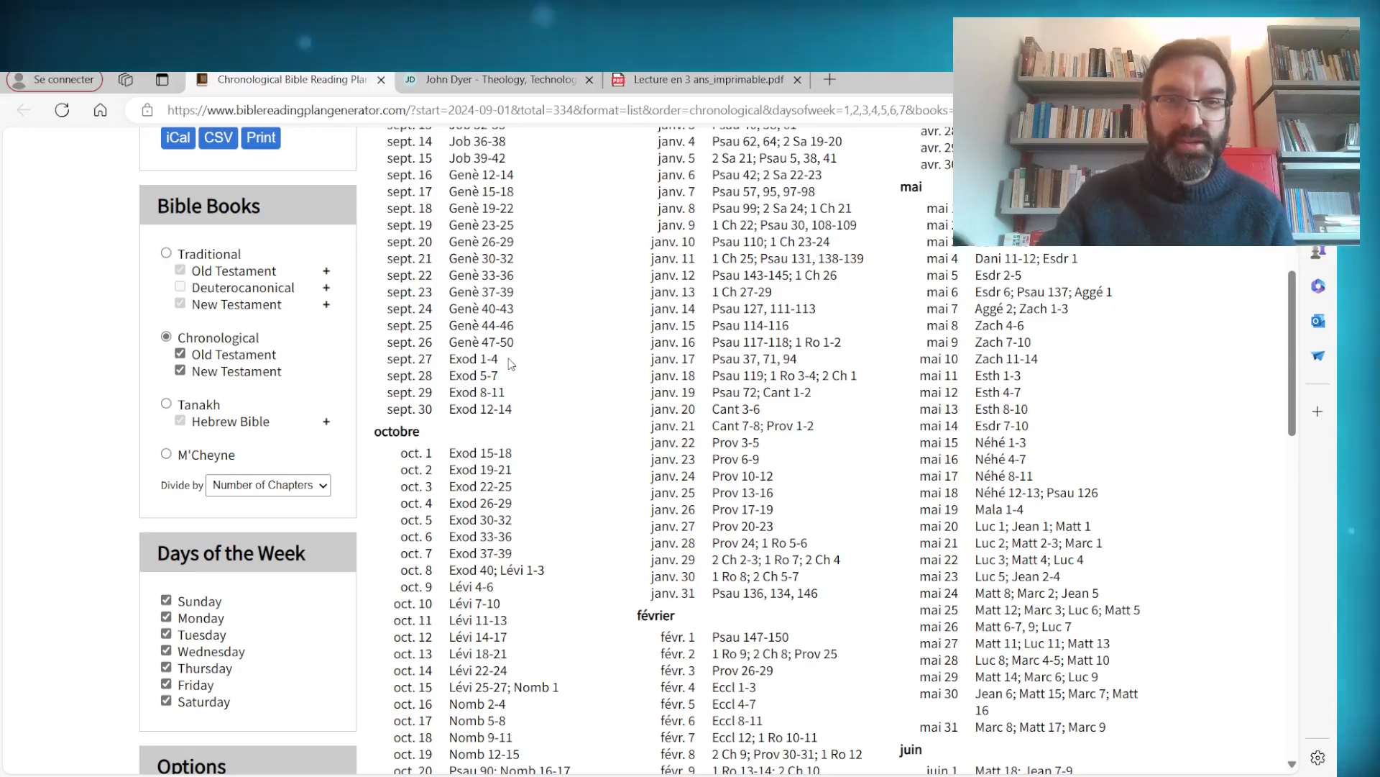
pyautogui.scroll(-1, 796, 472)
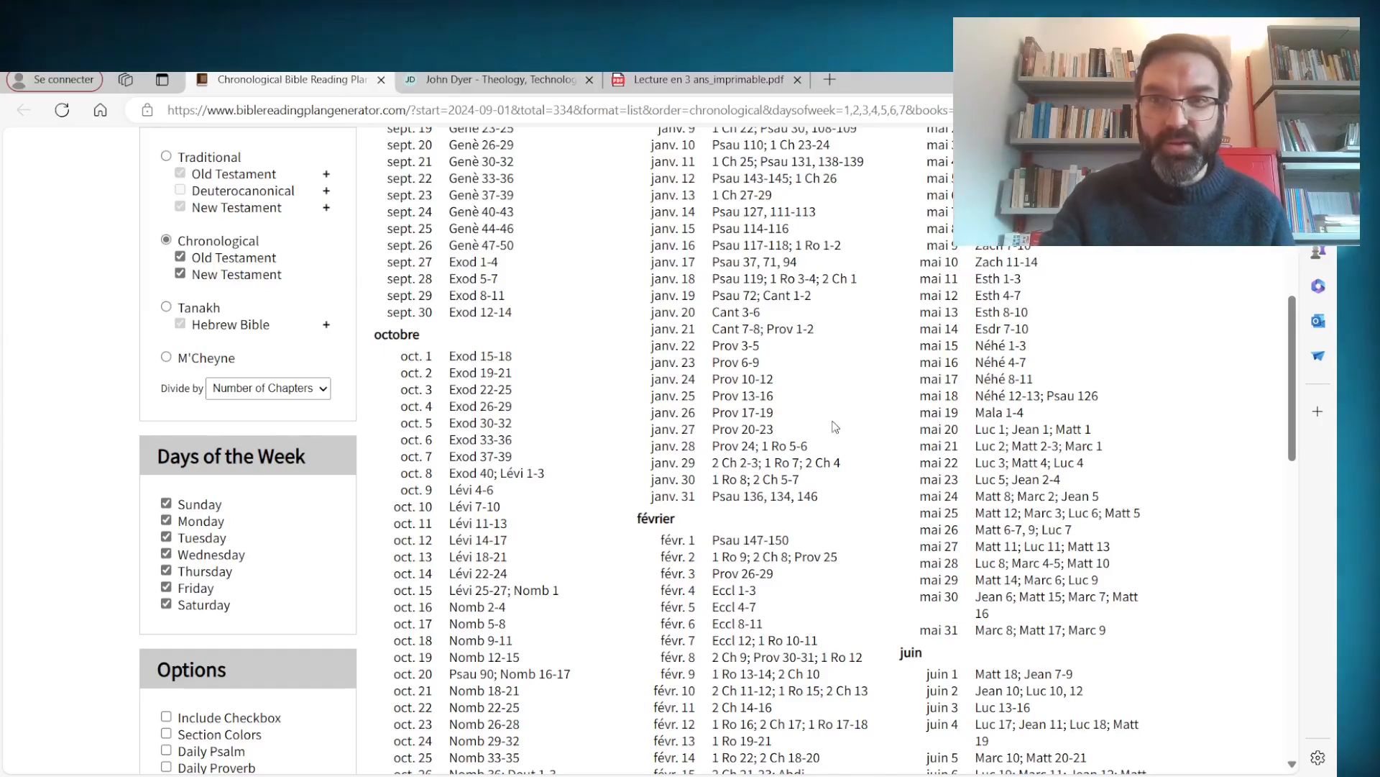
pyautogui.scroll(1, 954, 419)
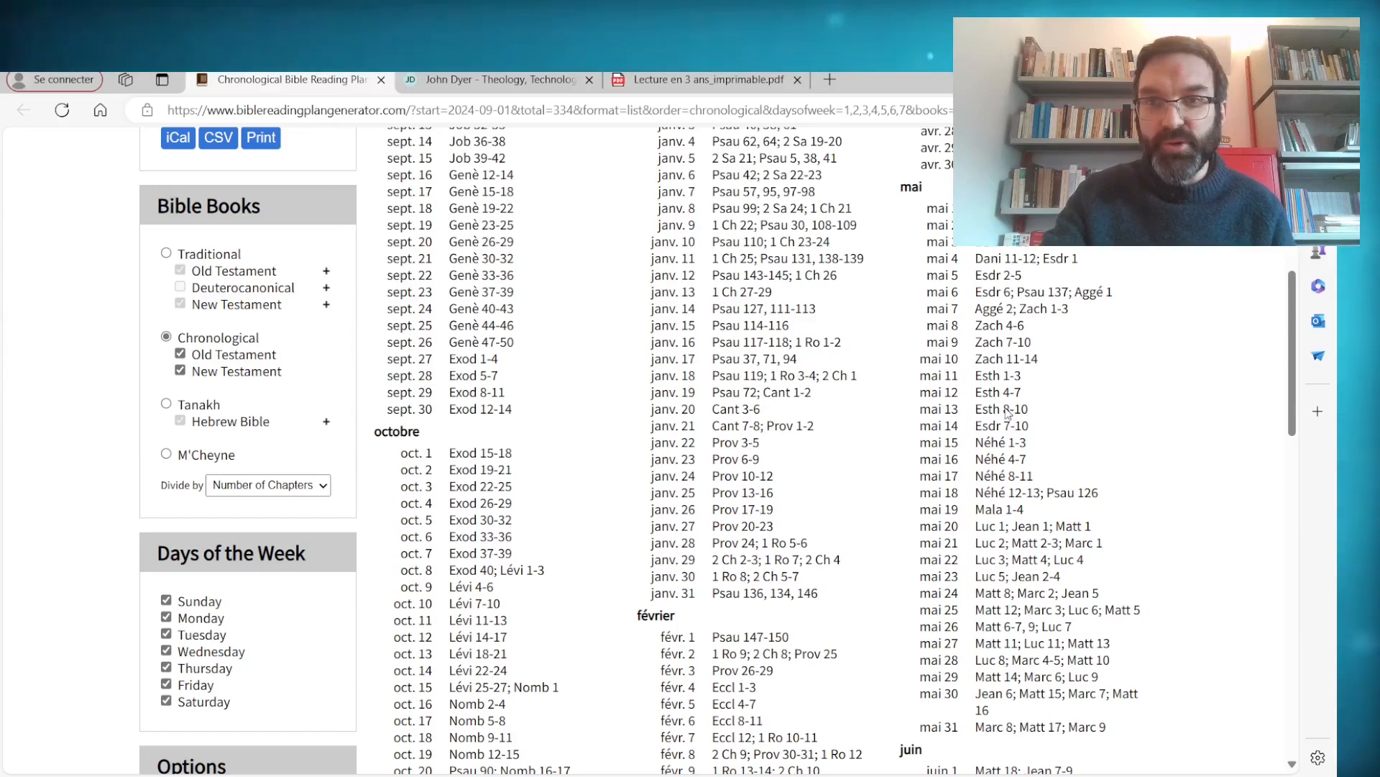
pyautogui.scroll(1, 999, 417)
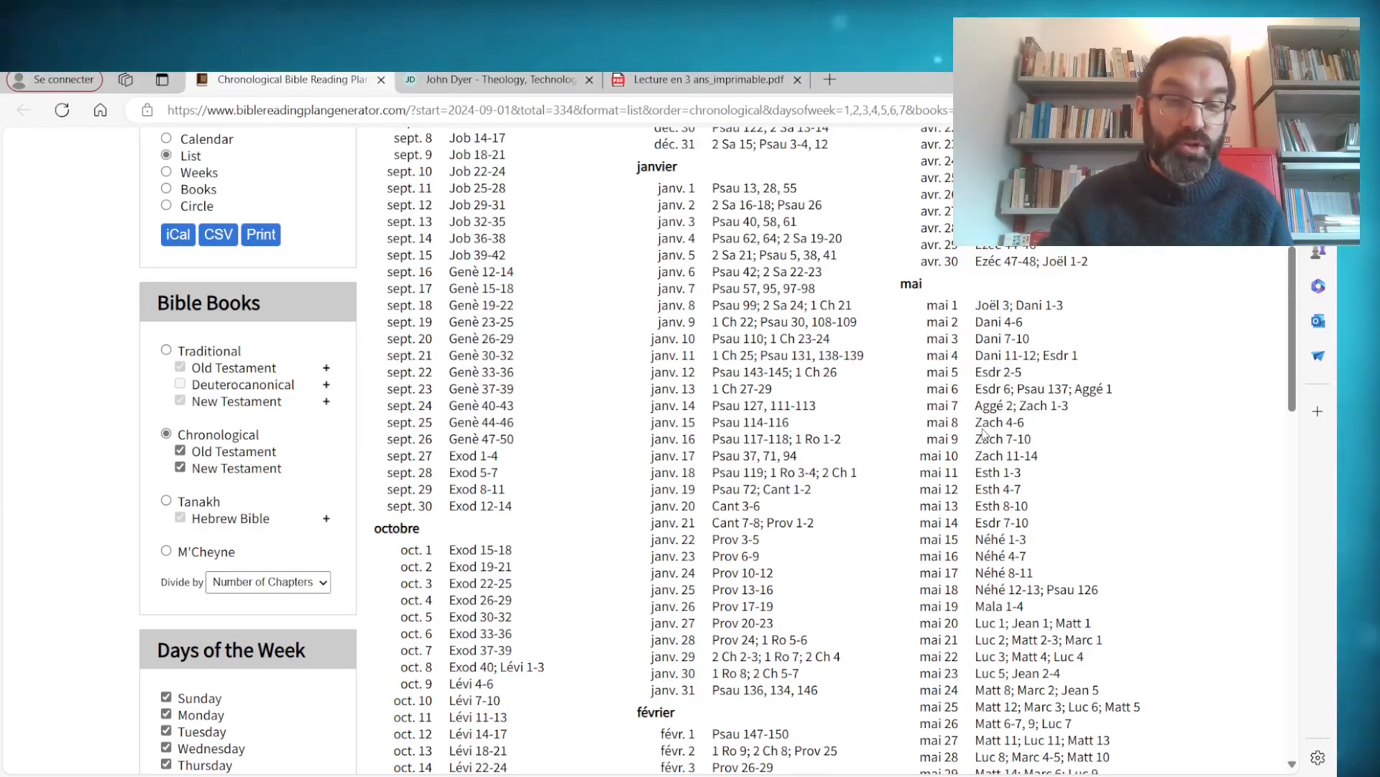
pyautogui.scroll(-1, 111, 453)
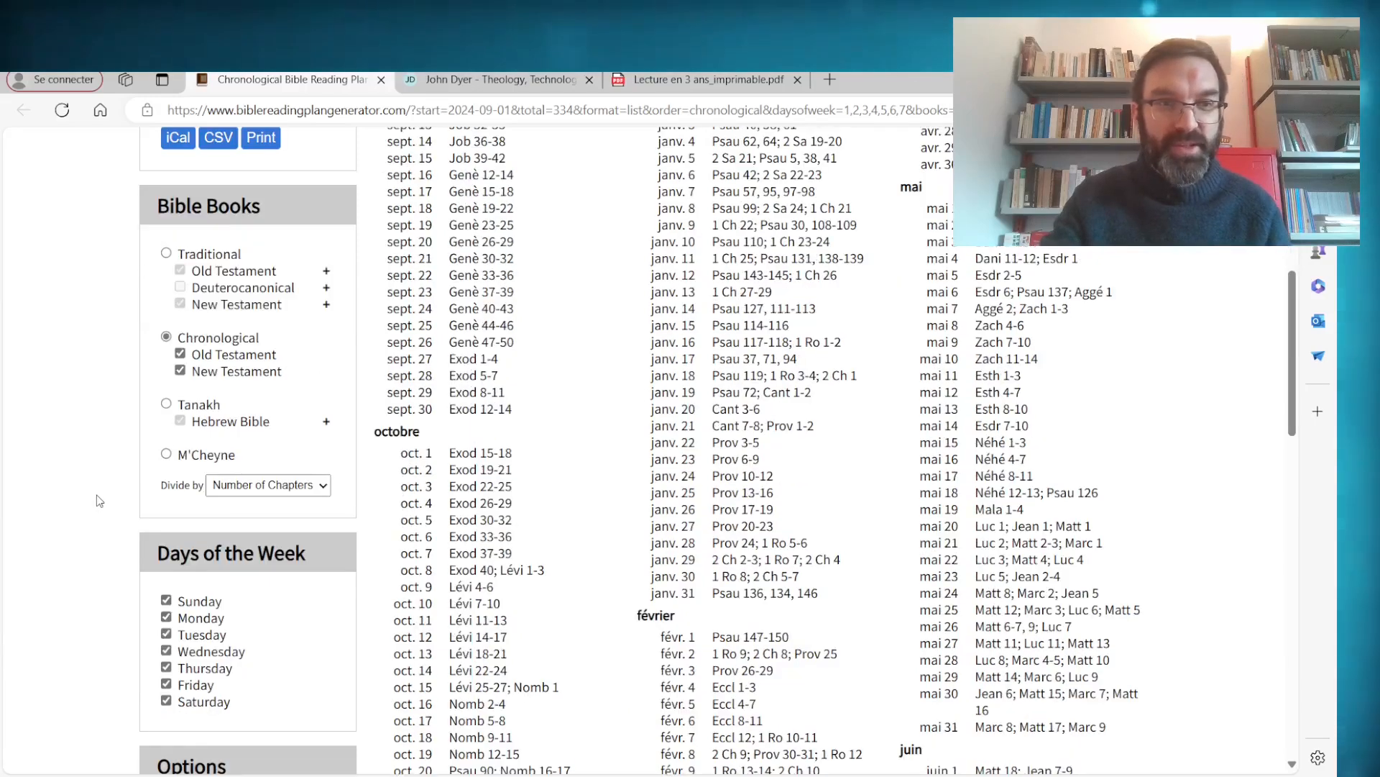
# Step: Switch the reading plan to the Tanakh order and review the individual books of the Hebrew Bible
pyautogui.click(166, 405)
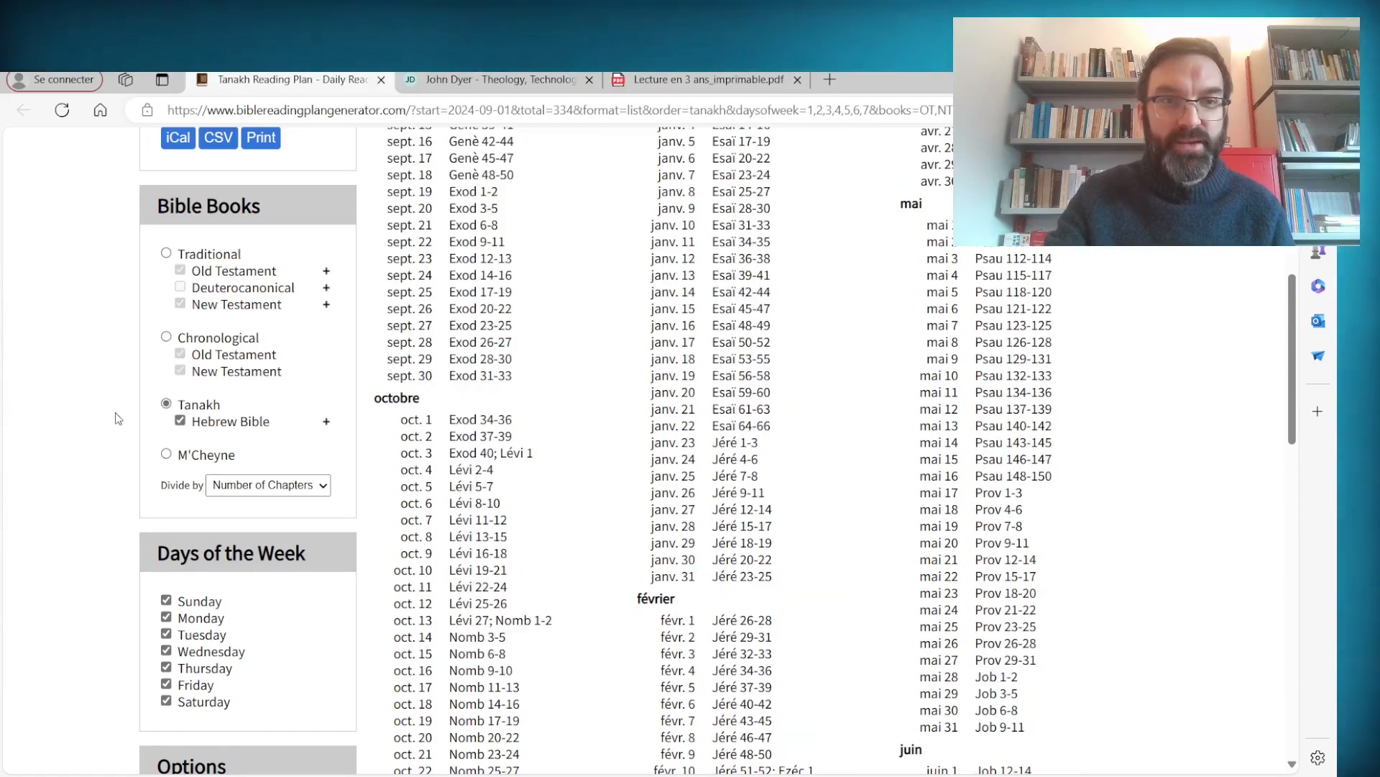
pyautogui.click(327, 422)
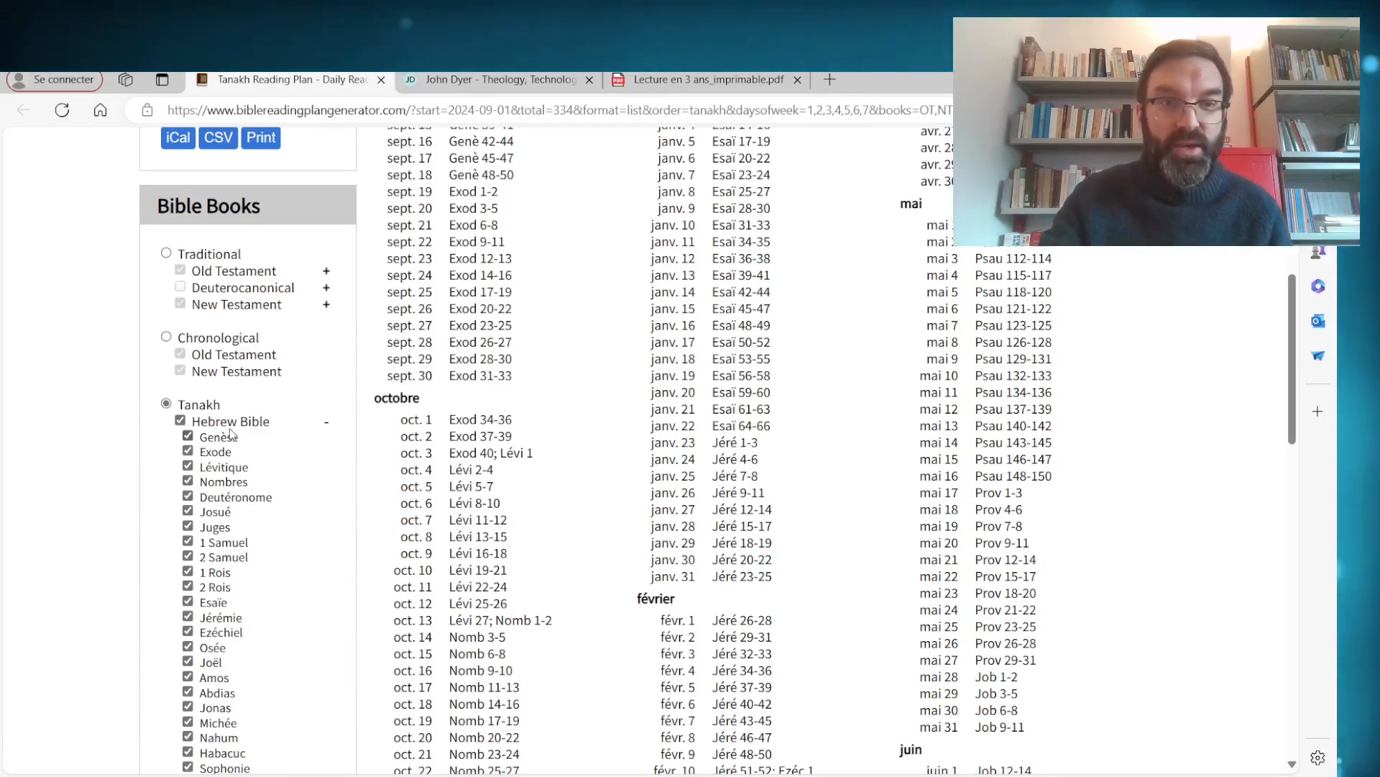
pyautogui.scroll(-3, 240, 507)
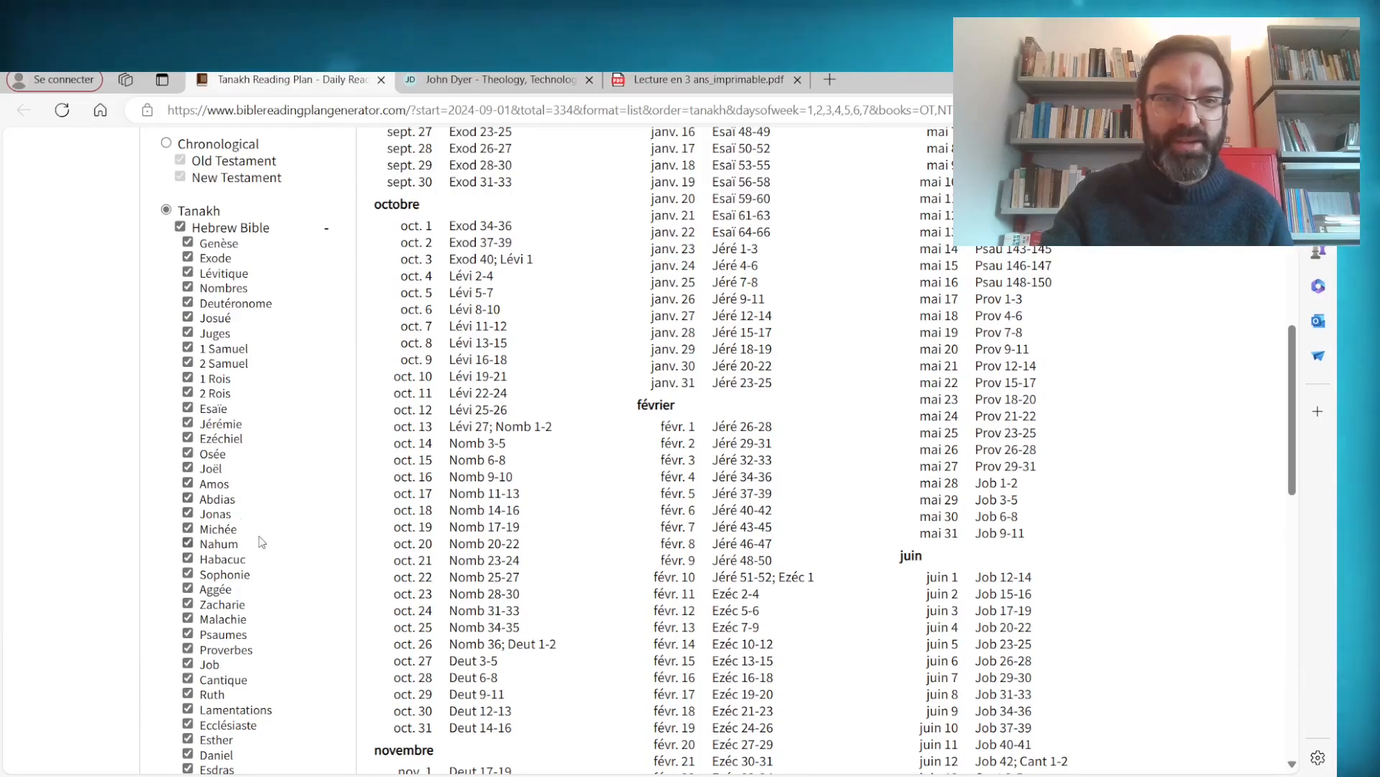
pyautogui.scroll(-1, 253, 554)
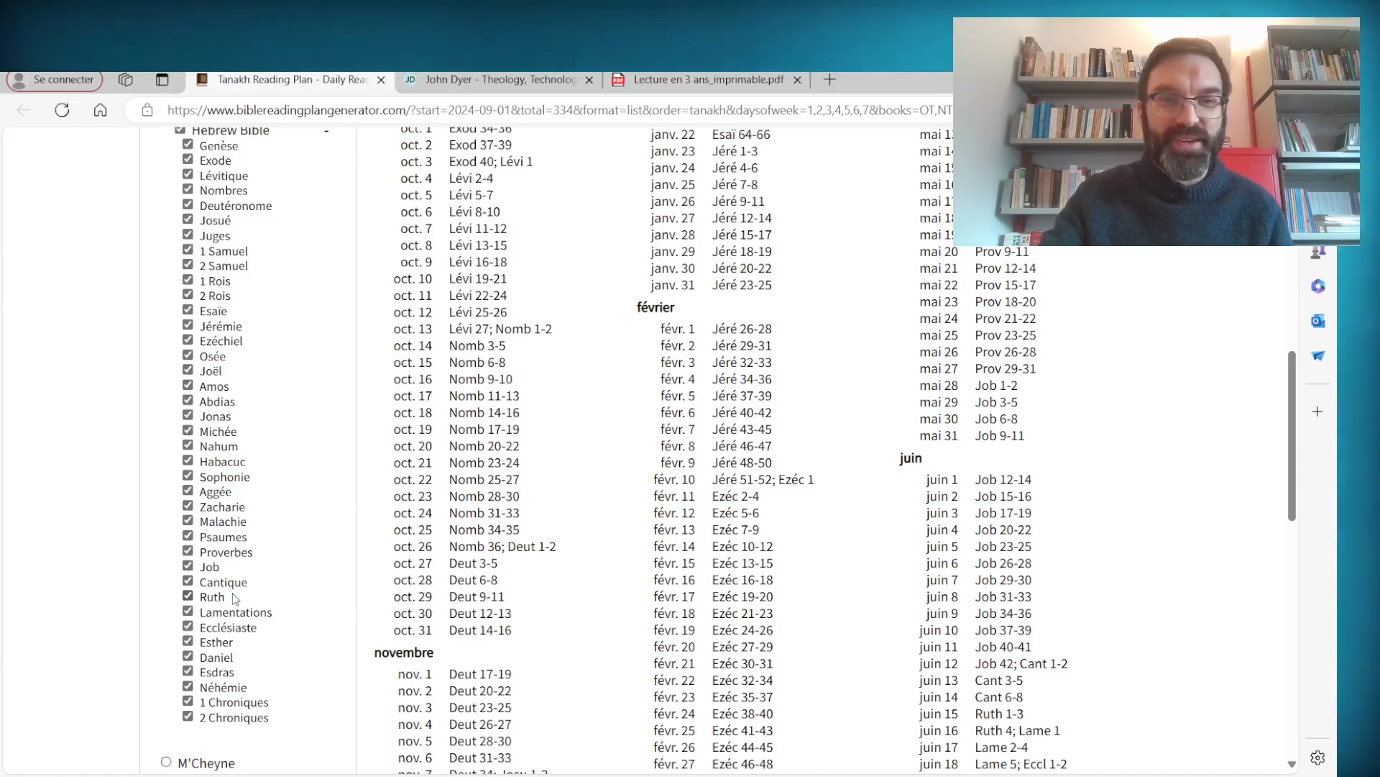
pyautogui.scroll(3, 235, 599)
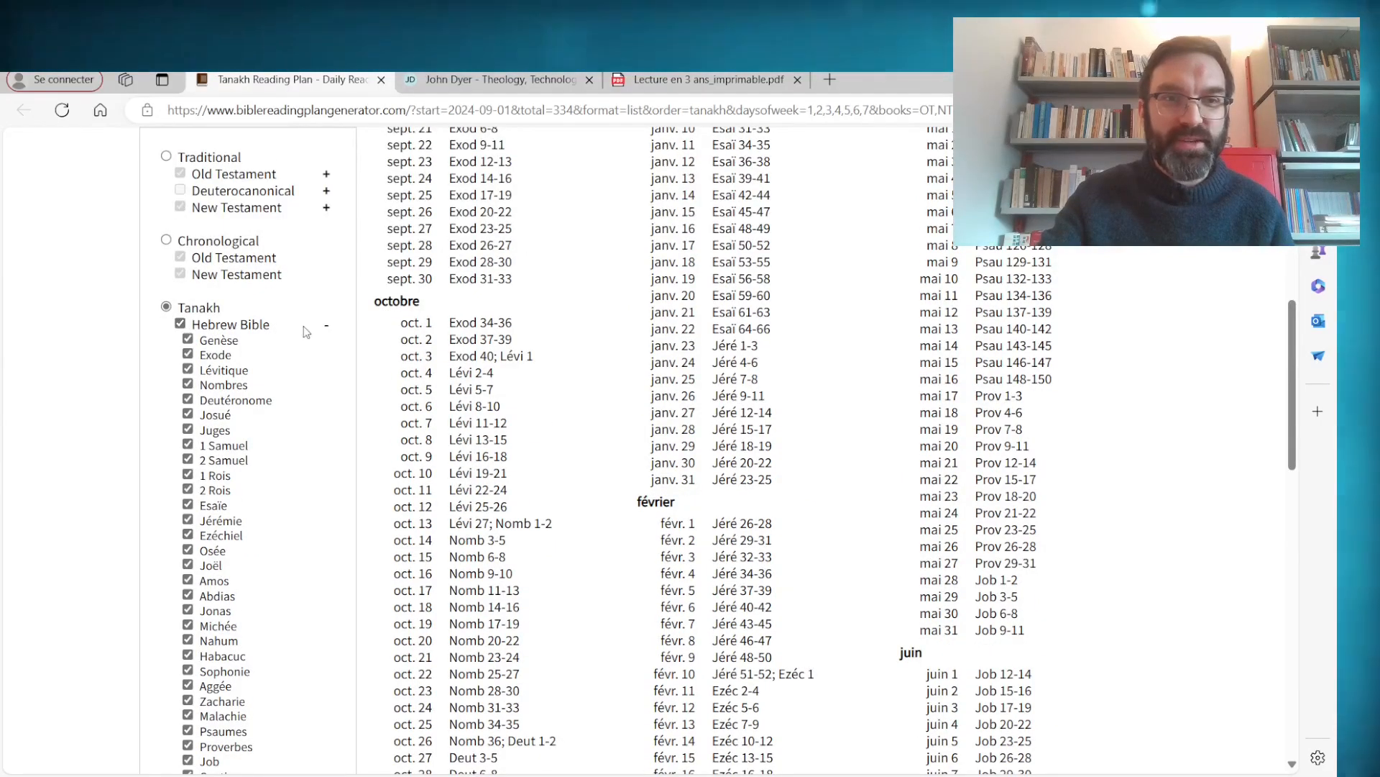
pyautogui.click(326, 325)
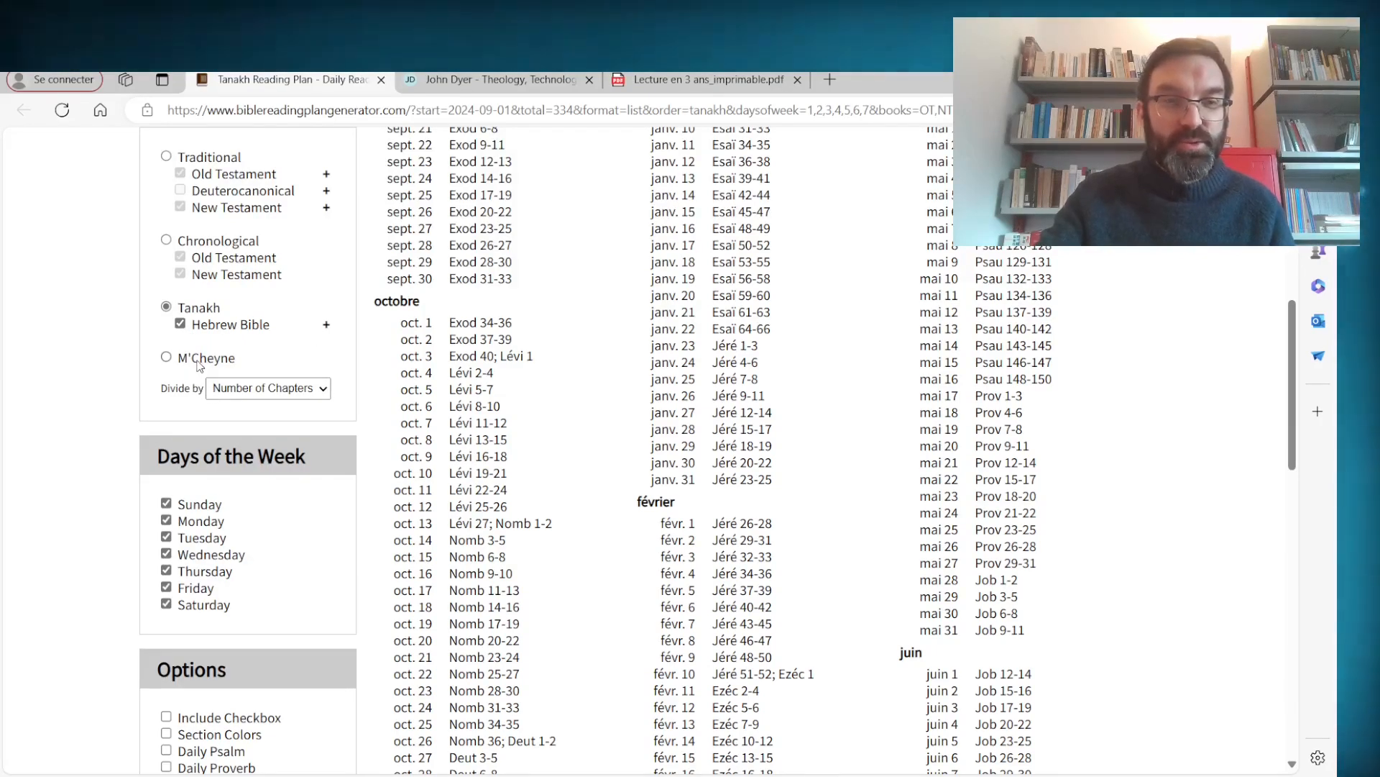
# Step: Try the M'Cheyne order, and return the reading plan to the Traditional order
pyautogui.click(166, 358)
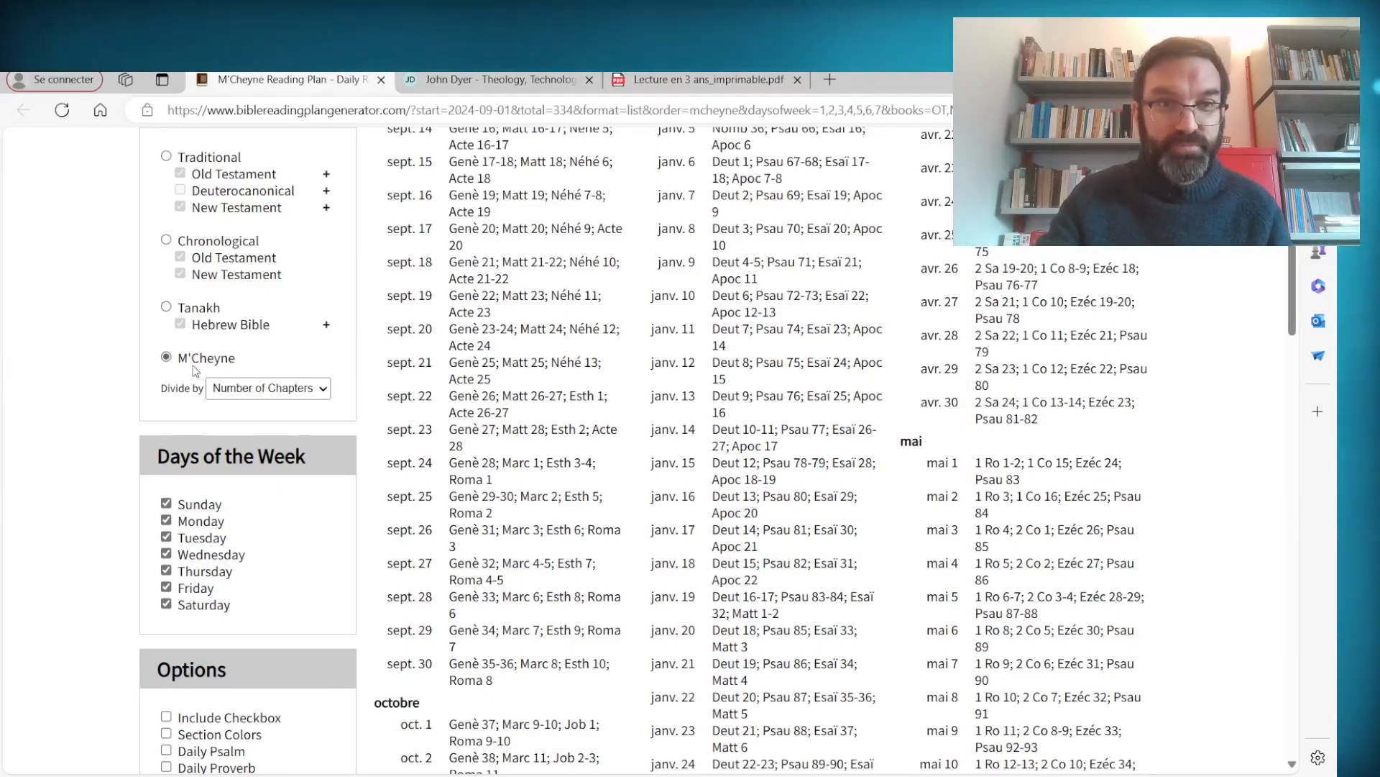
pyautogui.scroll(3, 185, 355)
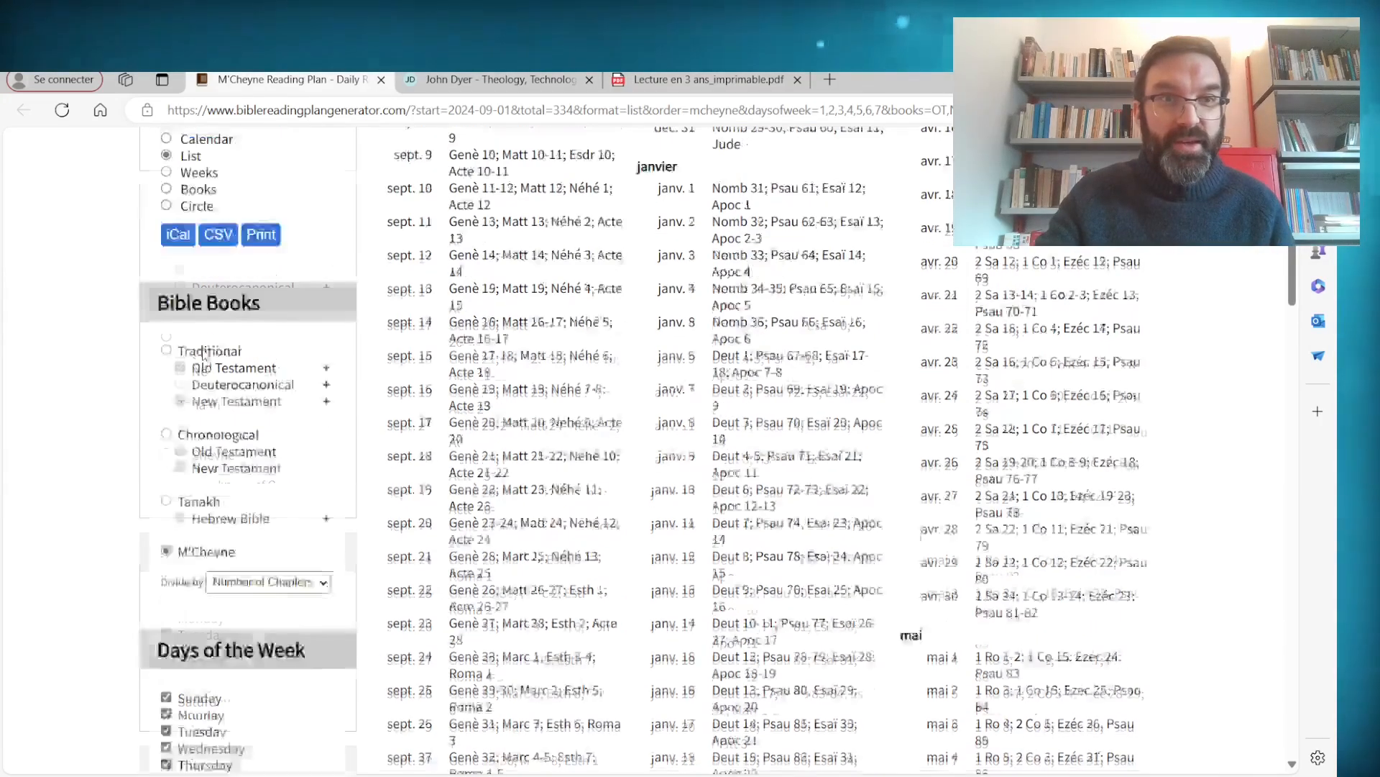
pyautogui.click(166, 351)
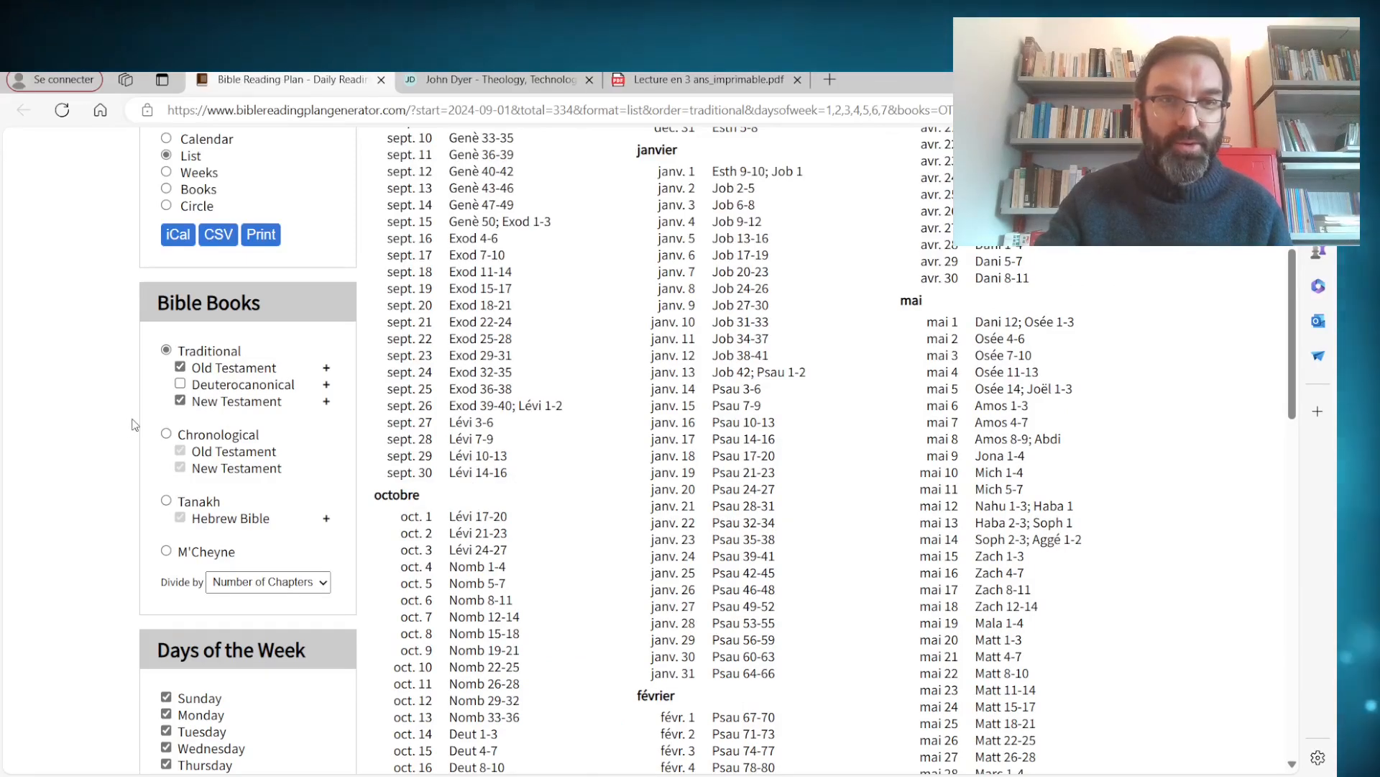
# Step: Divide the daily readings by Words per Chapter
pyautogui.scroll(-3, 139, 432)
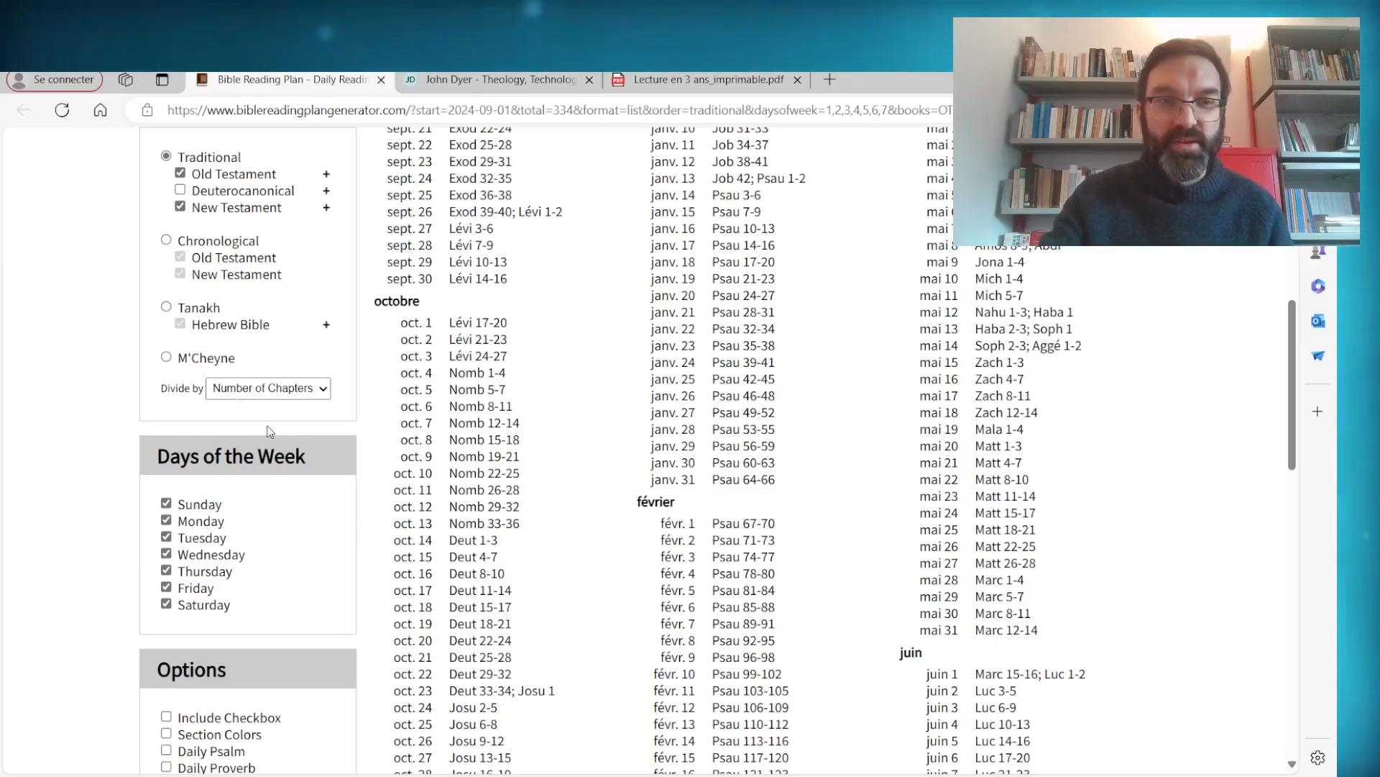
pyautogui.click(268, 389)
pyautogui.click(223, 405)
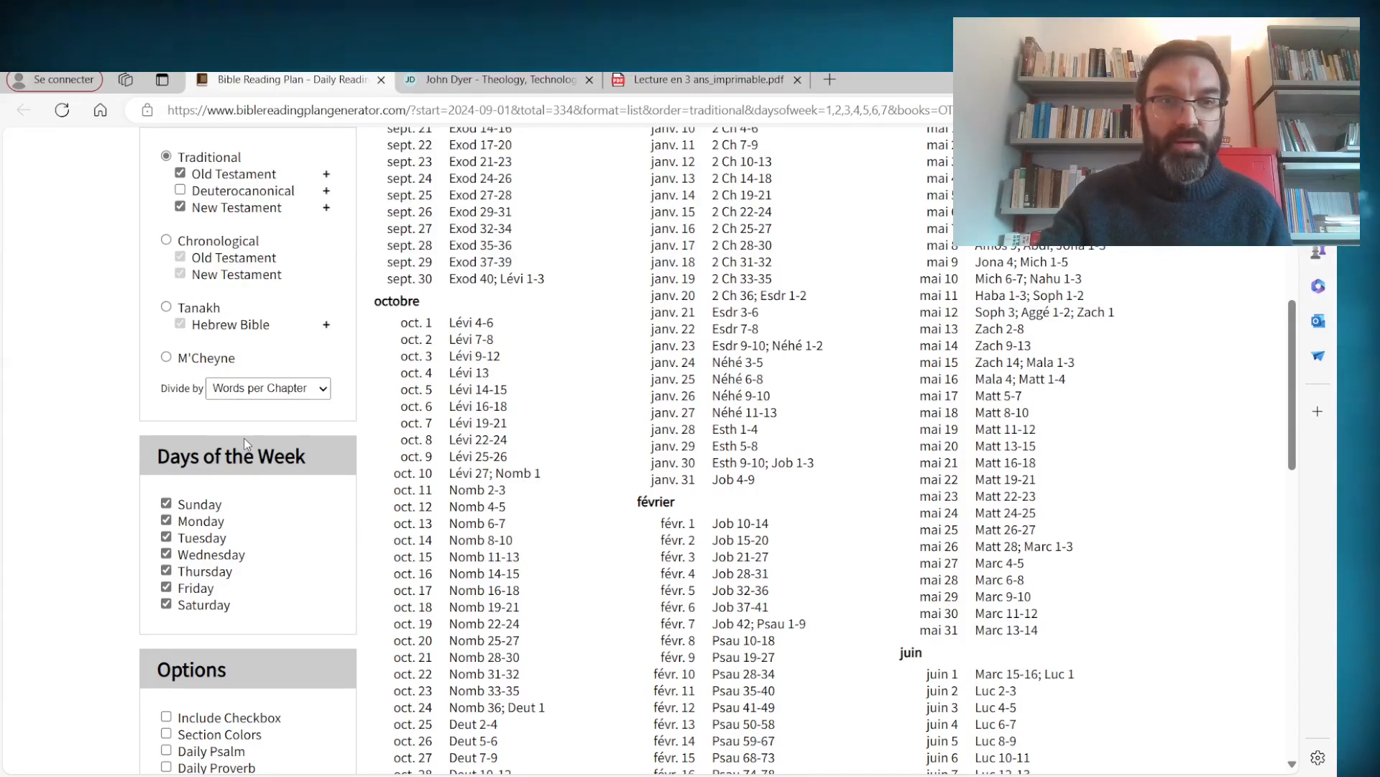
# Step: Divide the daily readings by Pericopes and review the regenerated plan
pyautogui.click(268, 388)
pyautogui.click(270, 404)
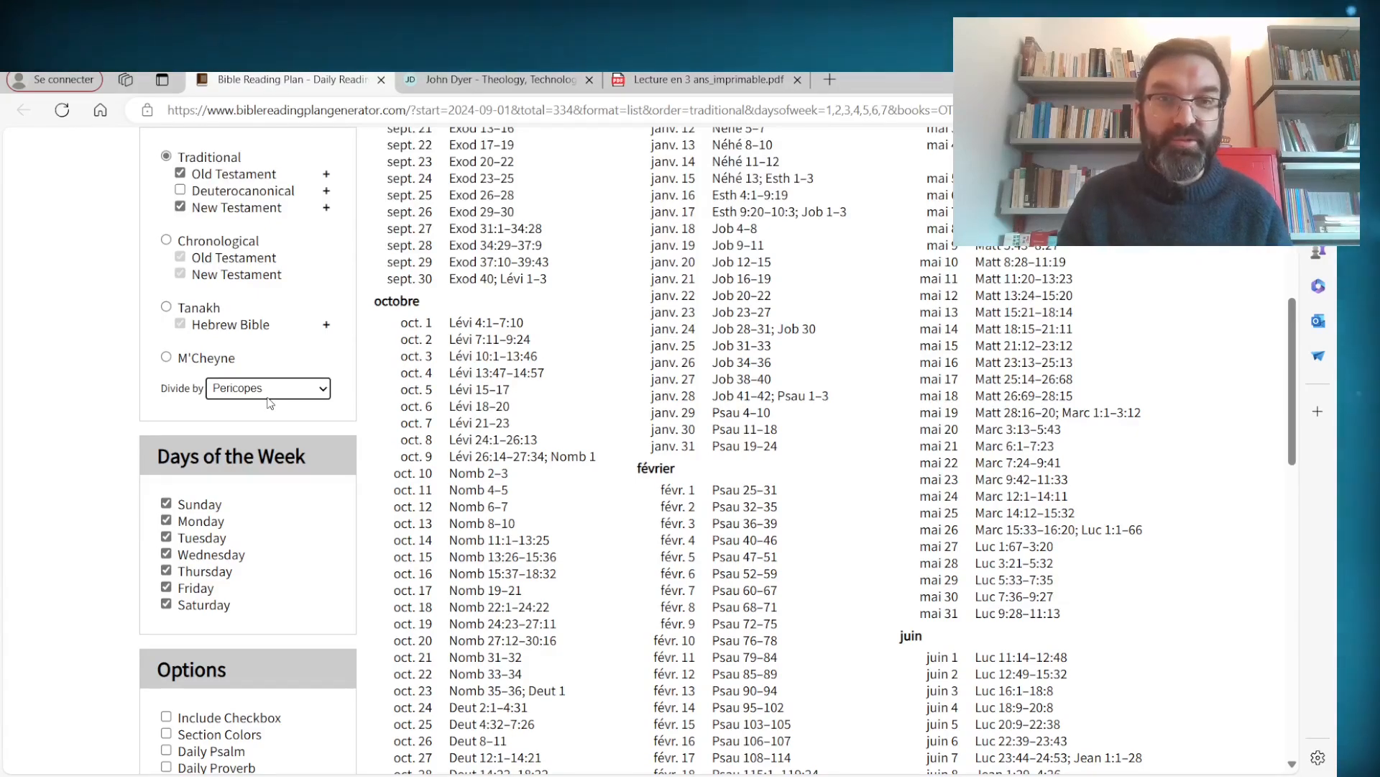
pyautogui.scroll(8, 226, 388)
pyautogui.scroll(-9, 237, 373)
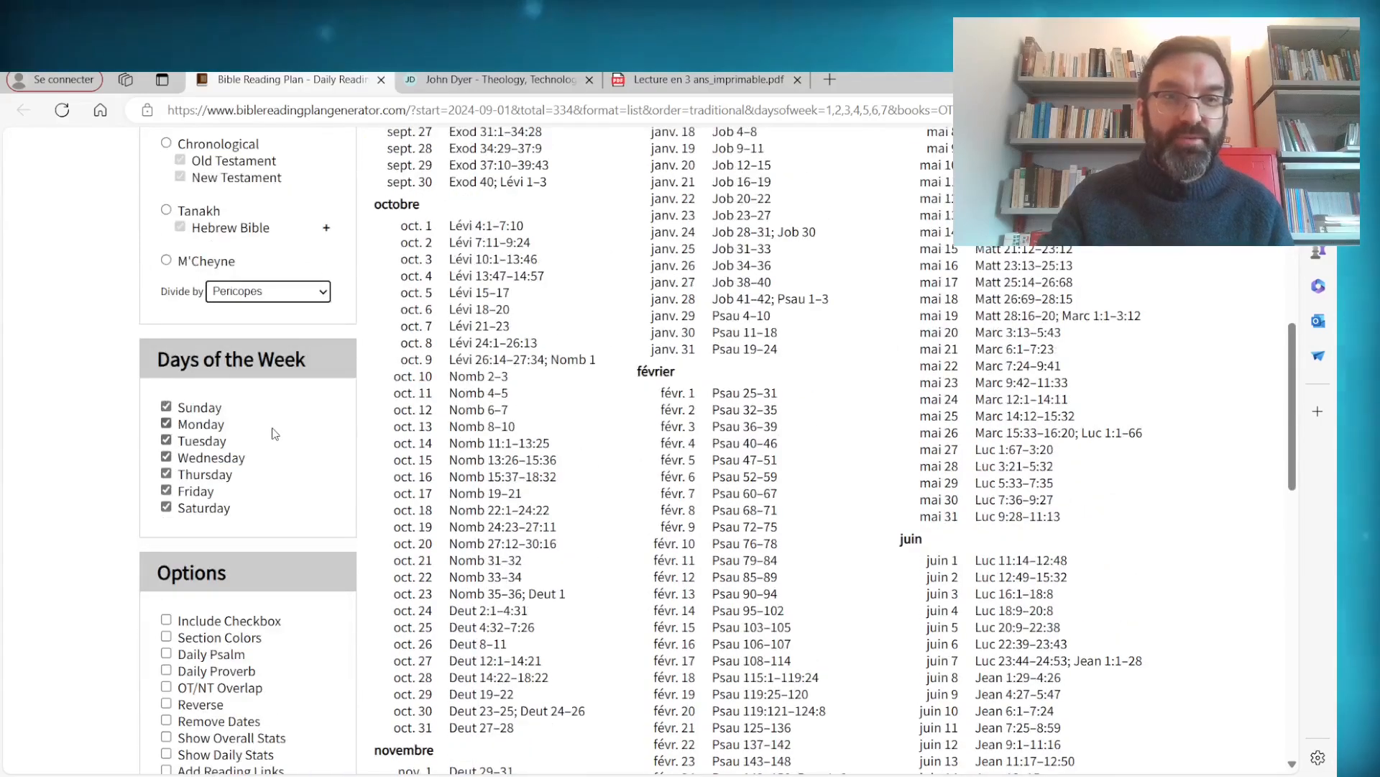
pyautogui.scroll(1, 237, 432)
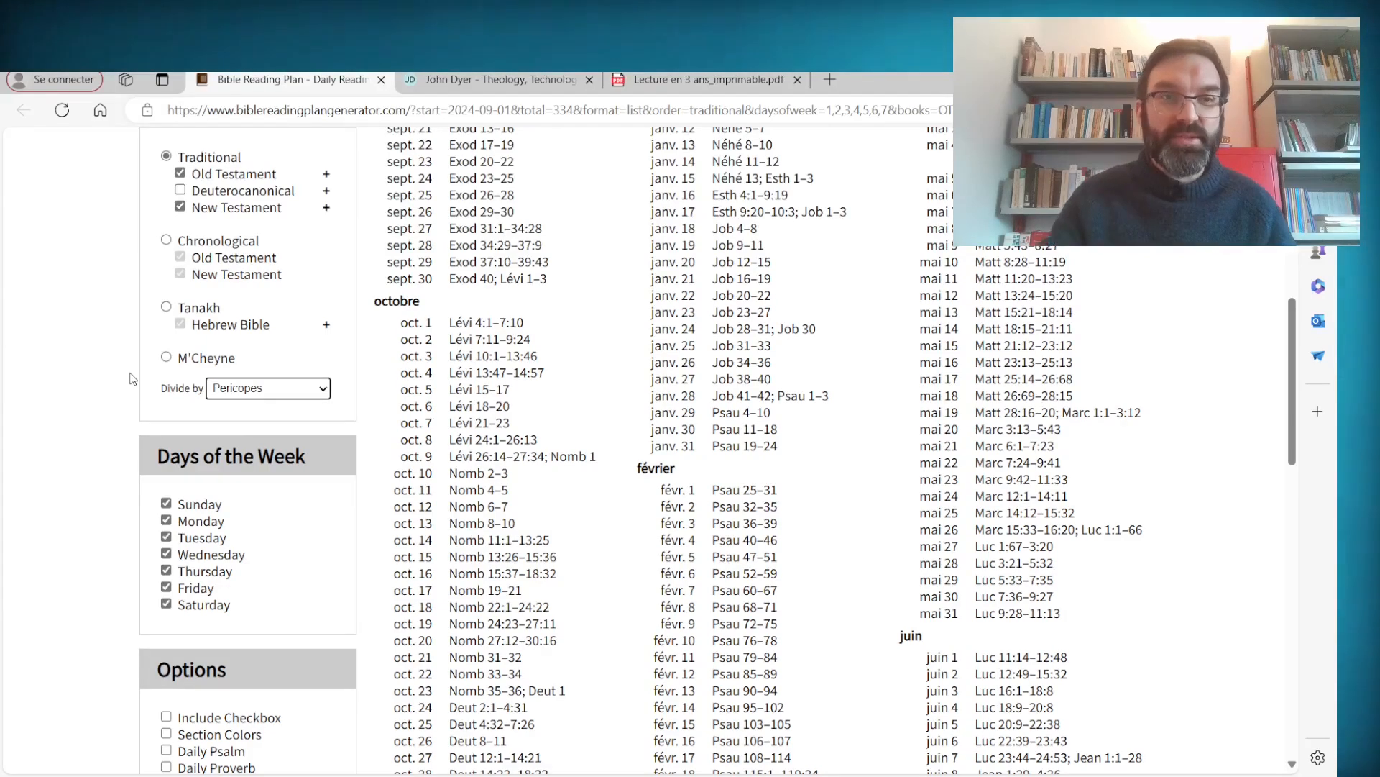
pyautogui.scroll(-1, 122, 371)
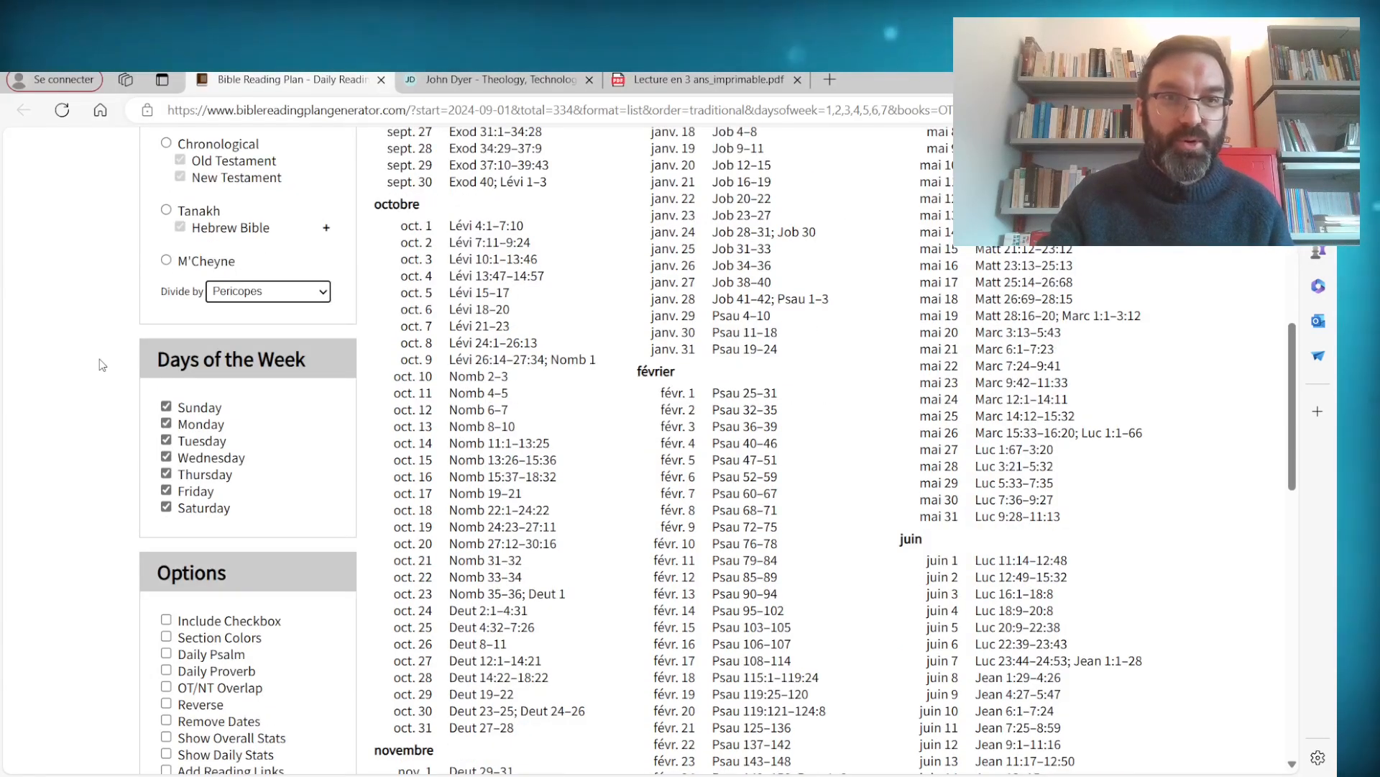
# Step: Set the division of the readings back to Words per Chapter
pyautogui.click(267, 291)
pyautogui.click(267, 327)
pyautogui.press('Down')
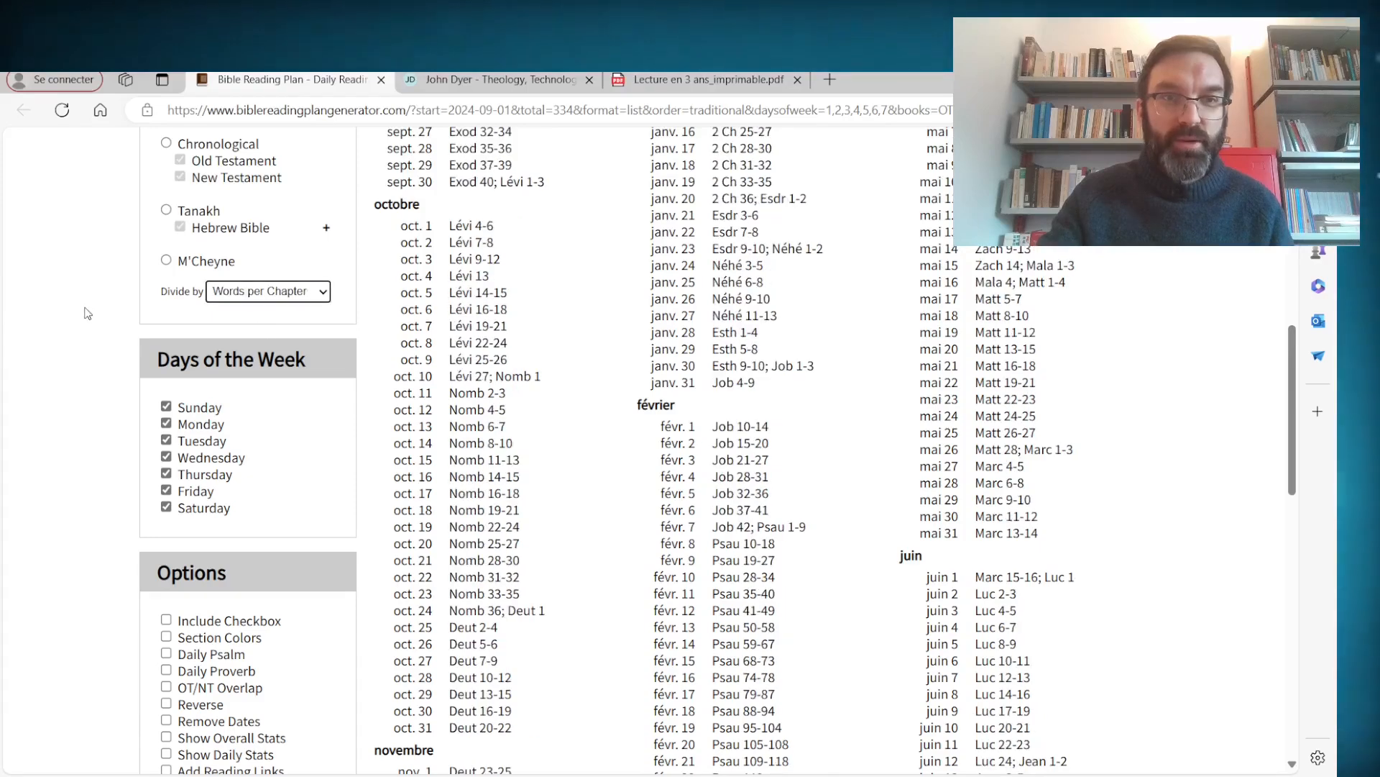
# Step: Exclude Sunday and Saturday from the reading days so that only weekdays have readings
pyautogui.scroll(-1, 125, 351)
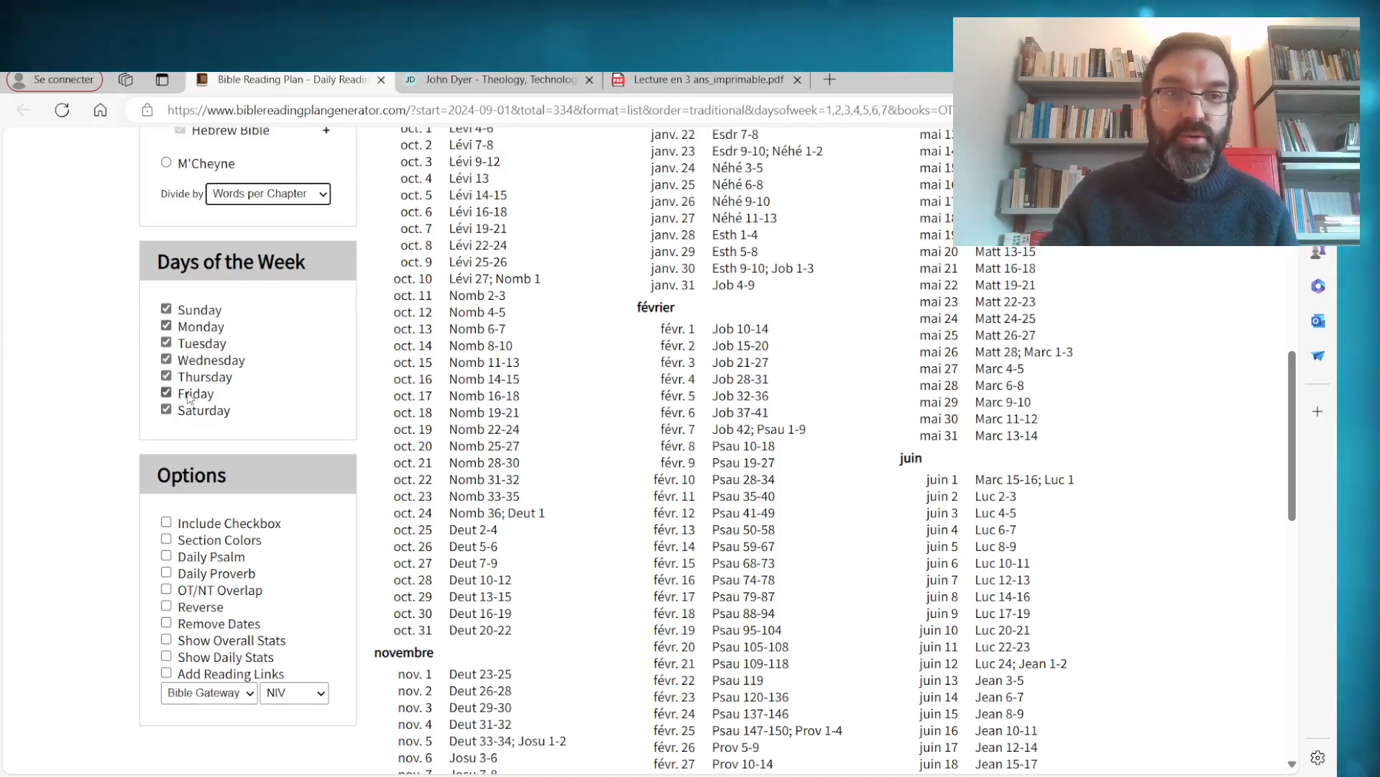
pyautogui.click(166, 310)
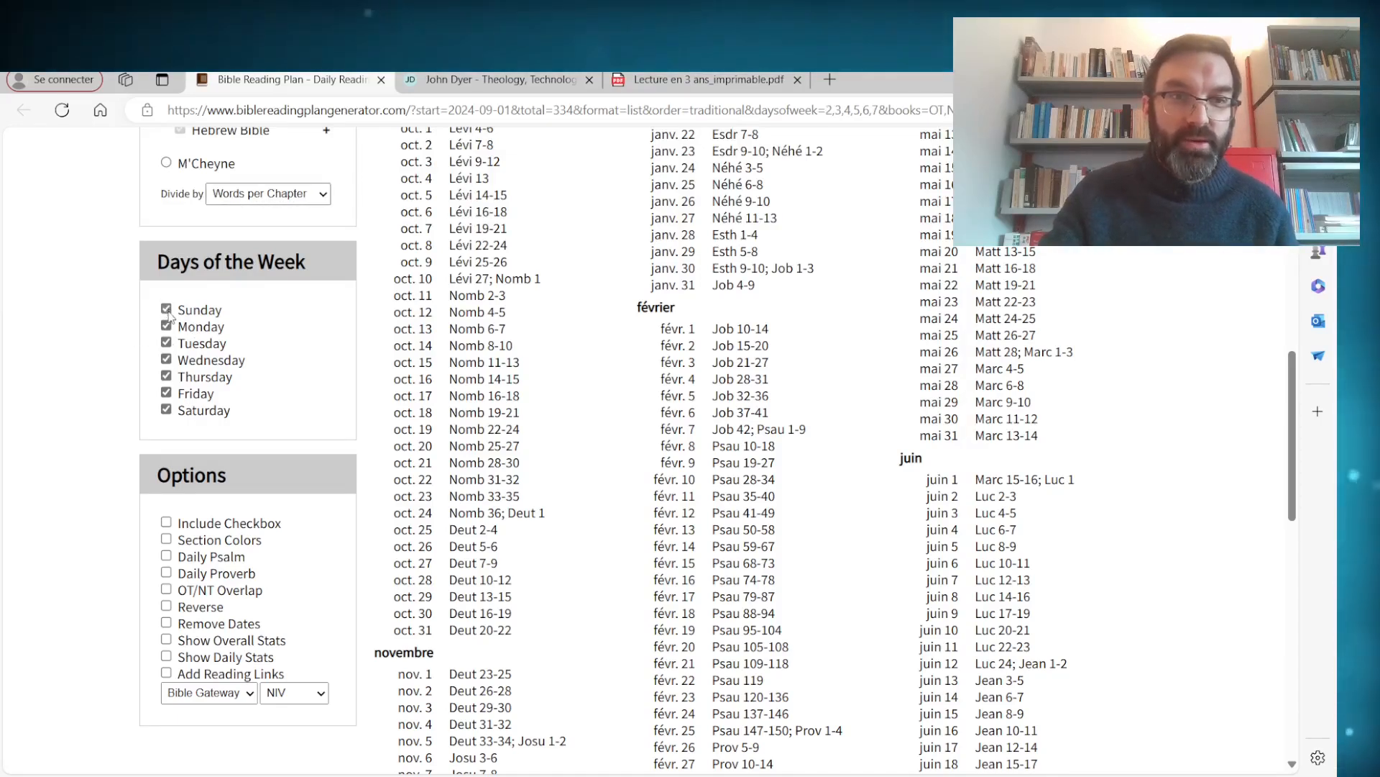
pyautogui.click(166, 409)
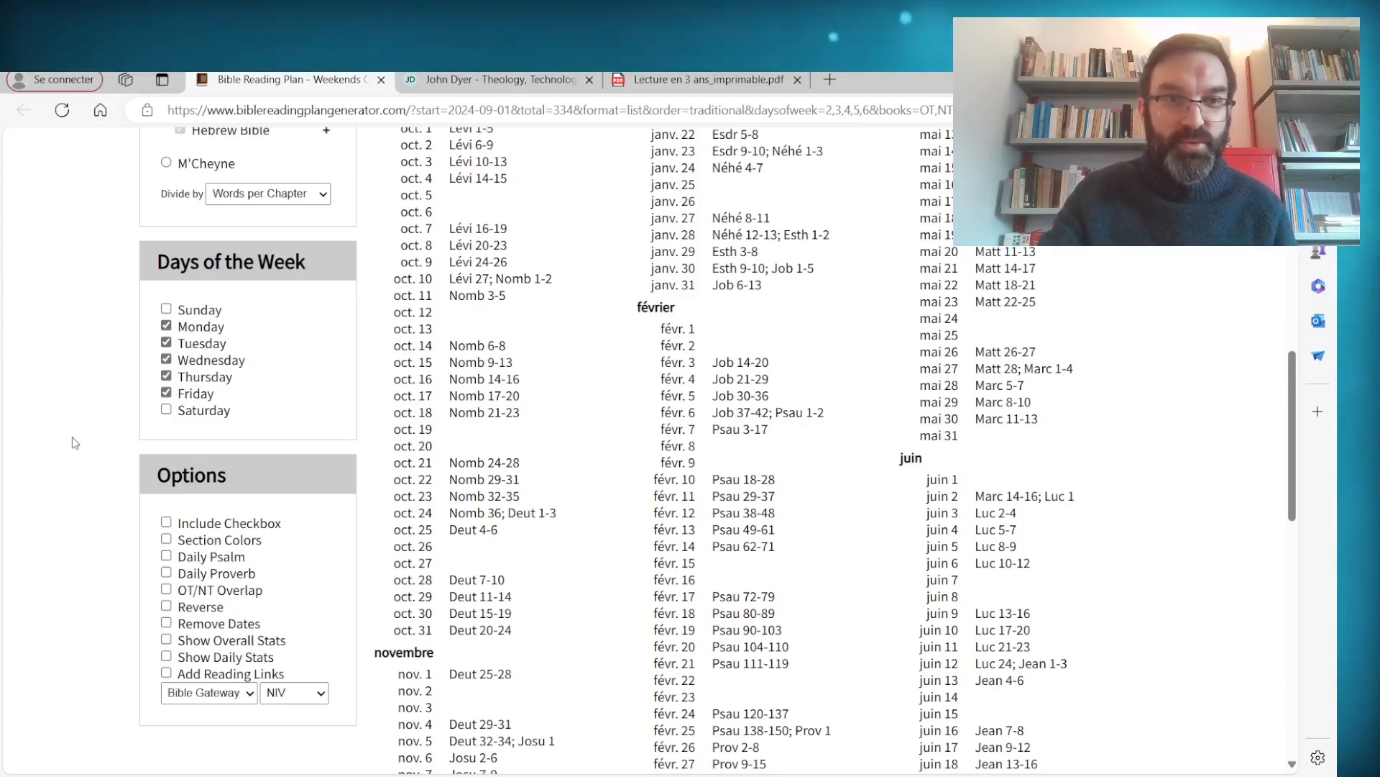
# Step: Add checkboxes and section colors to the reading plan, and check the color legend beneath it
pyautogui.scroll(-3, 115, 331)
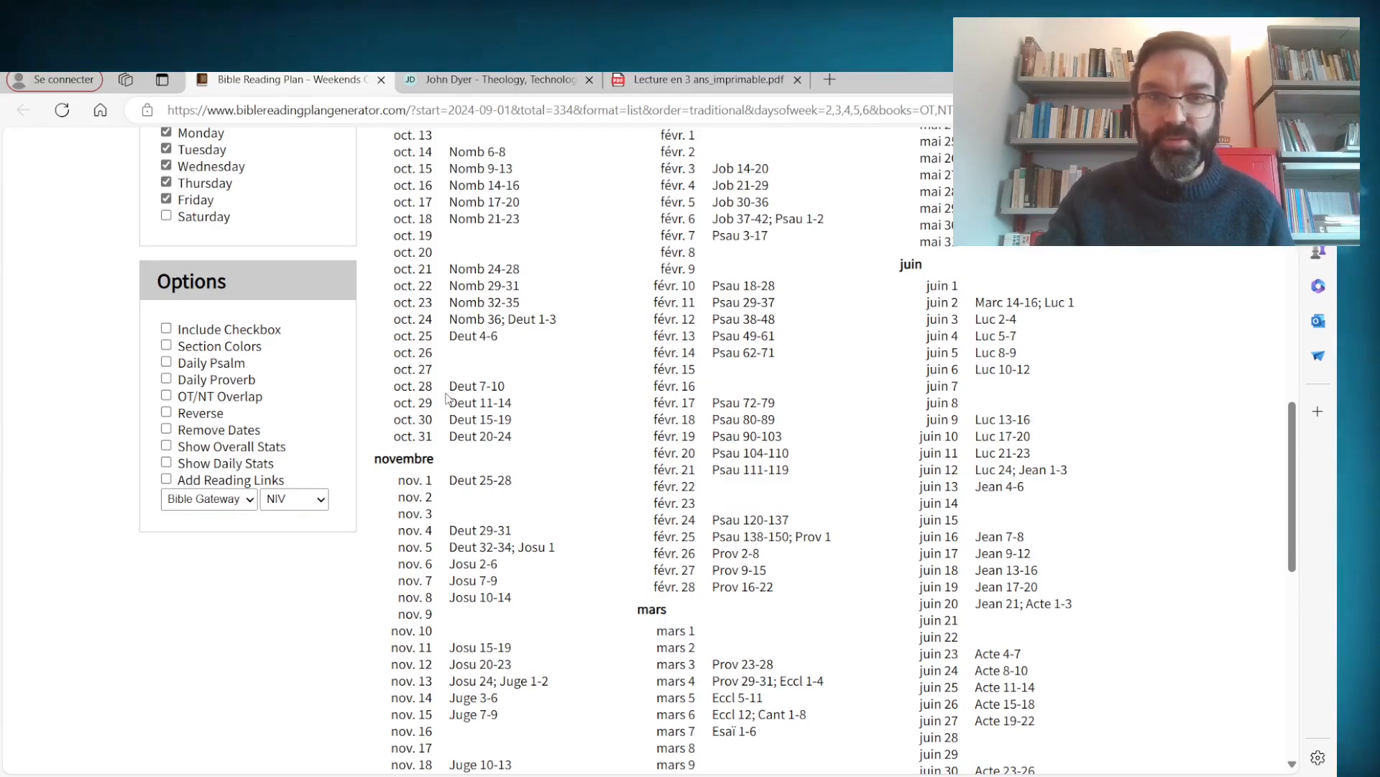
pyautogui.click(167, 329)
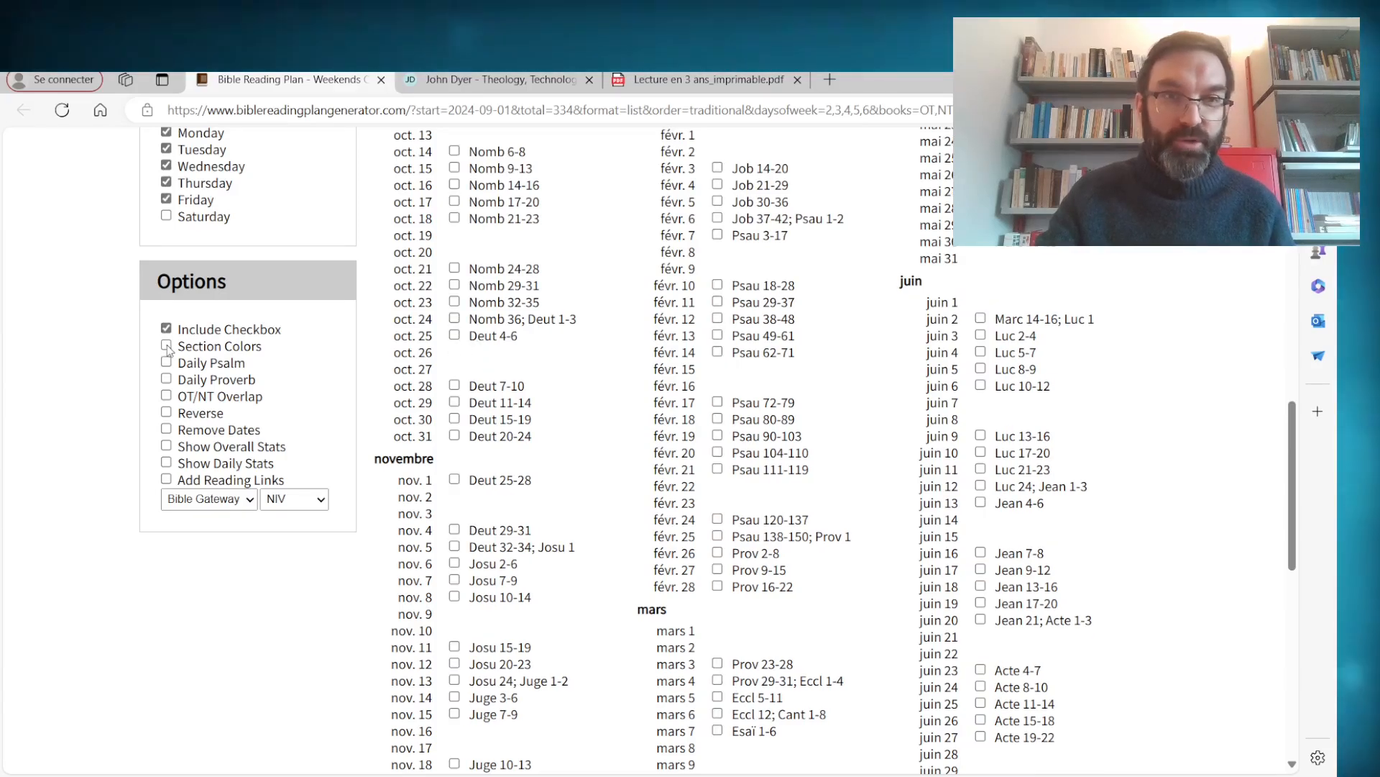
pyautogui.press('Tab')
pyautogui.press('space')
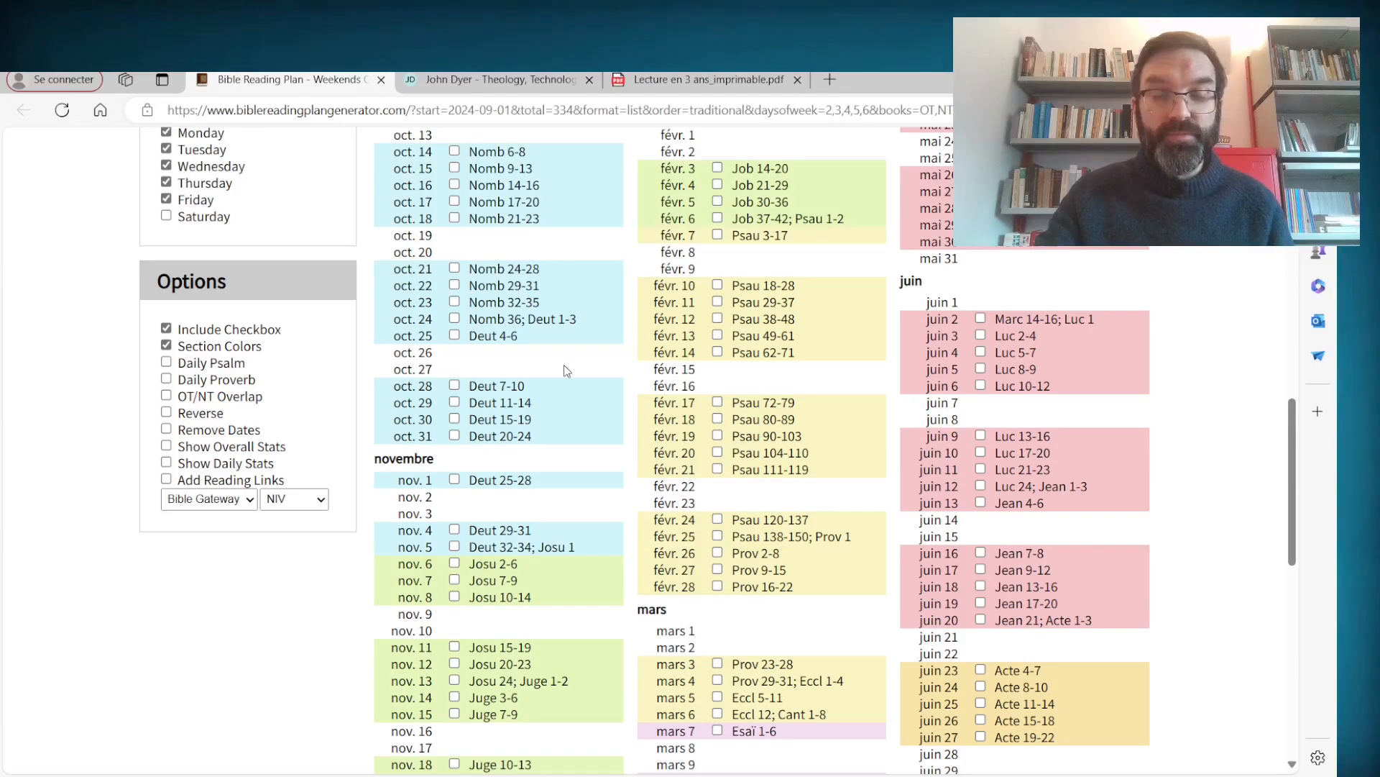
pyautogui.scroll(-10, 575, 490)
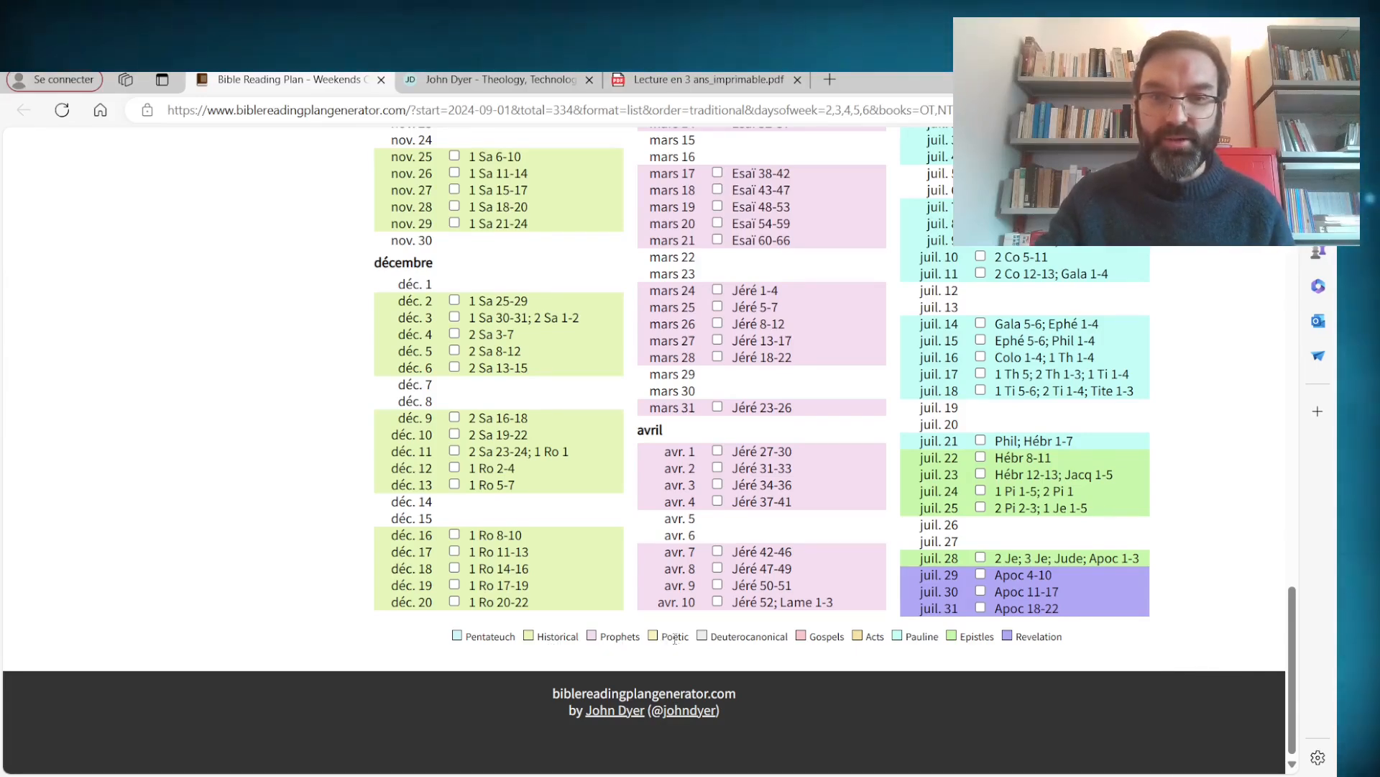
pyautogui.scroll(10, 317, 596)
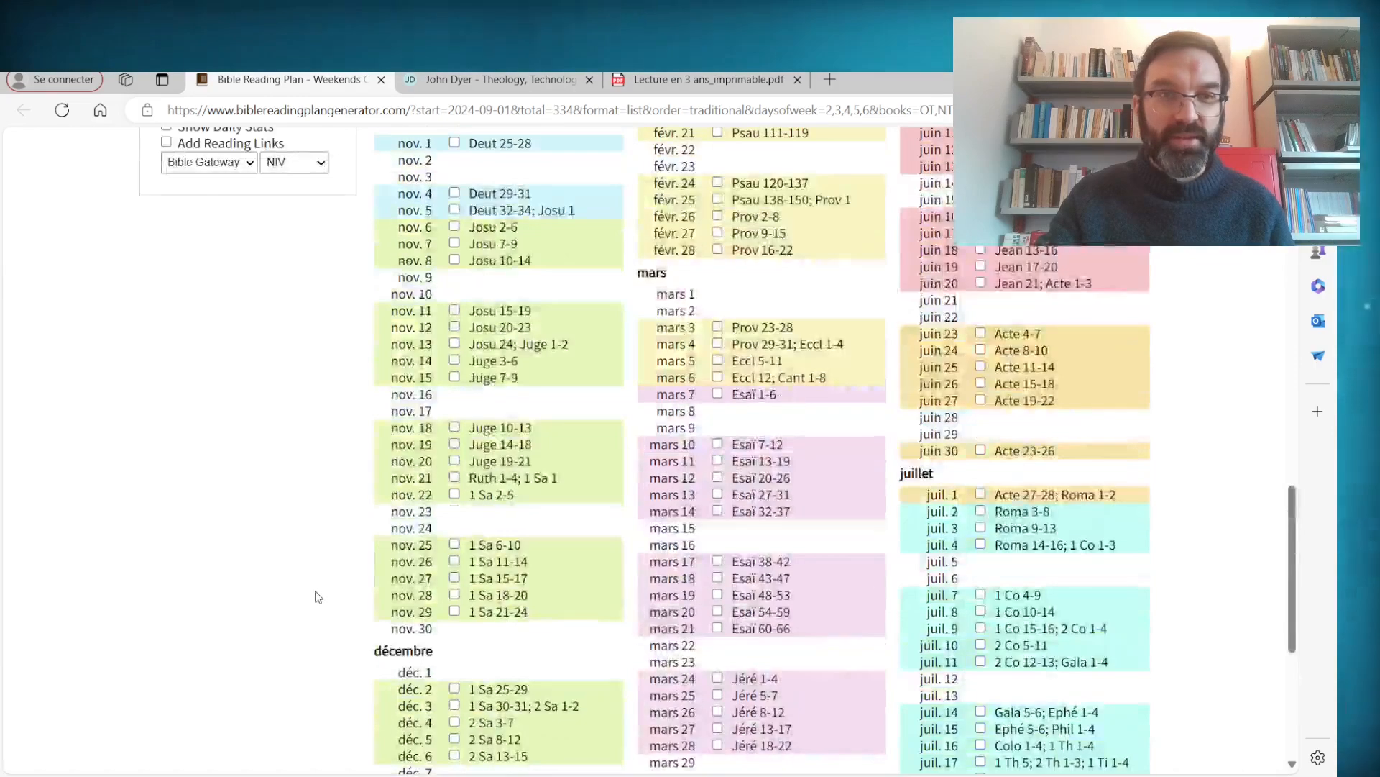
# Step: Try adding a daily psalm to the readings and switch the option off again
pyautogui.scroll(1, 311, 604)
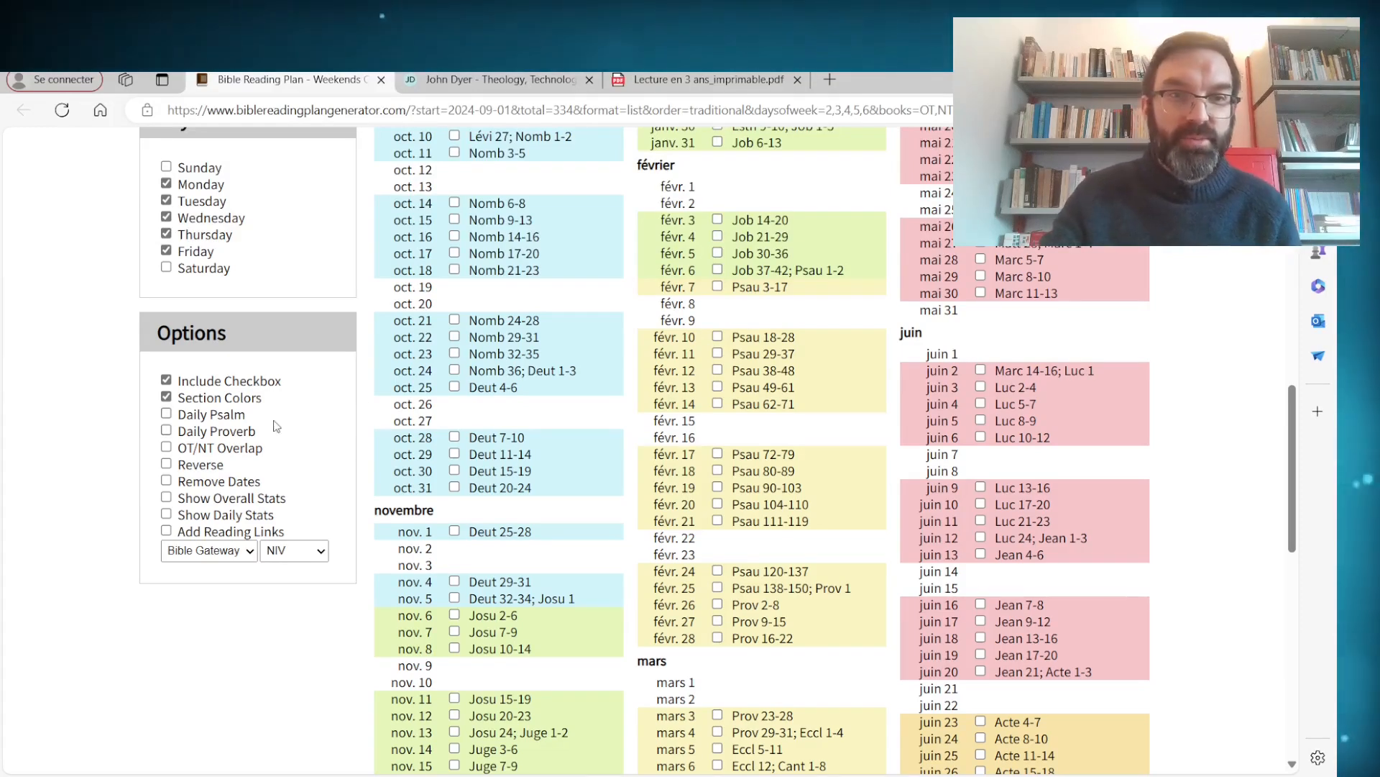
pyautogui.click(167, 415)
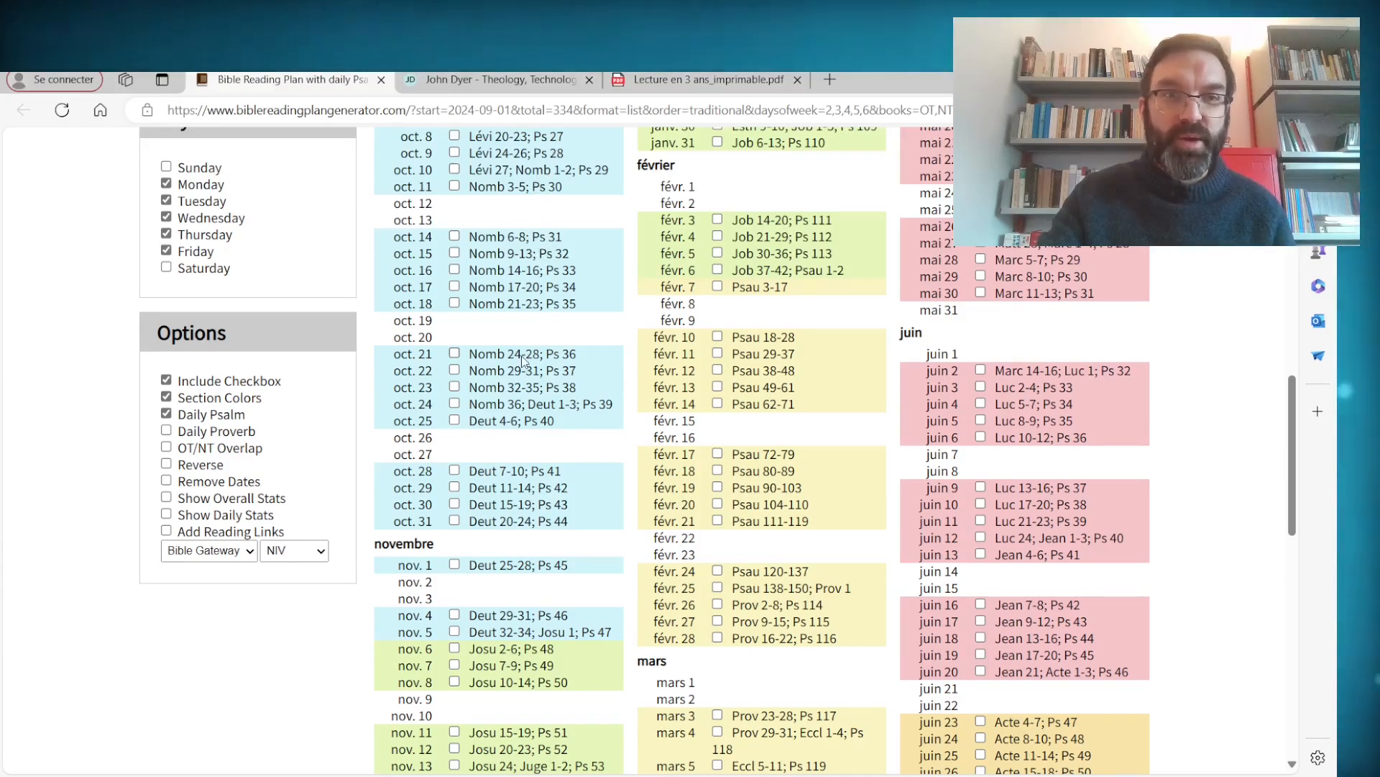
pyautogui.click(168, 433)
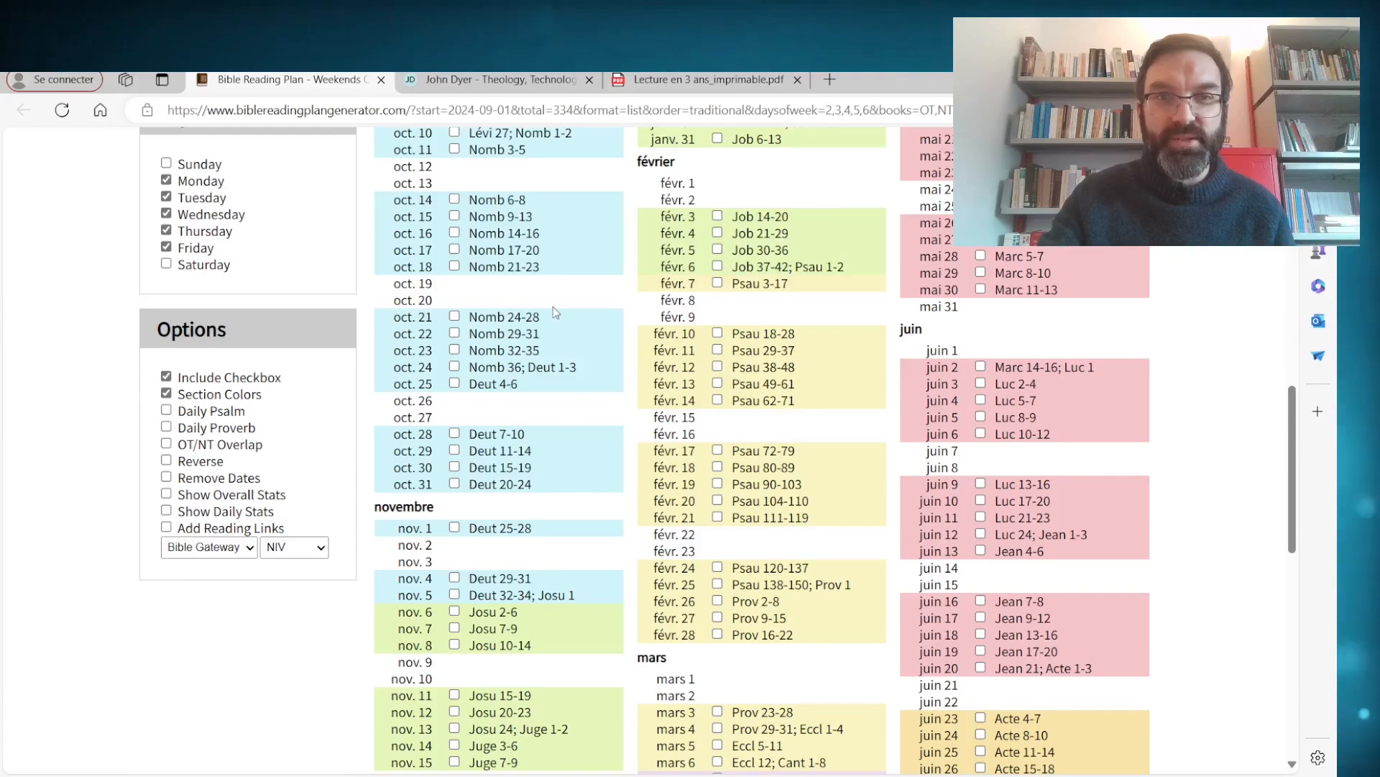
# Step: Try the OT/NT Overlap option, review how the daily readings combine both testaments, and switch it off again
pyautogui.scroll(10, 553, 311)
pyautogui.scroll(-4, 511, 550)
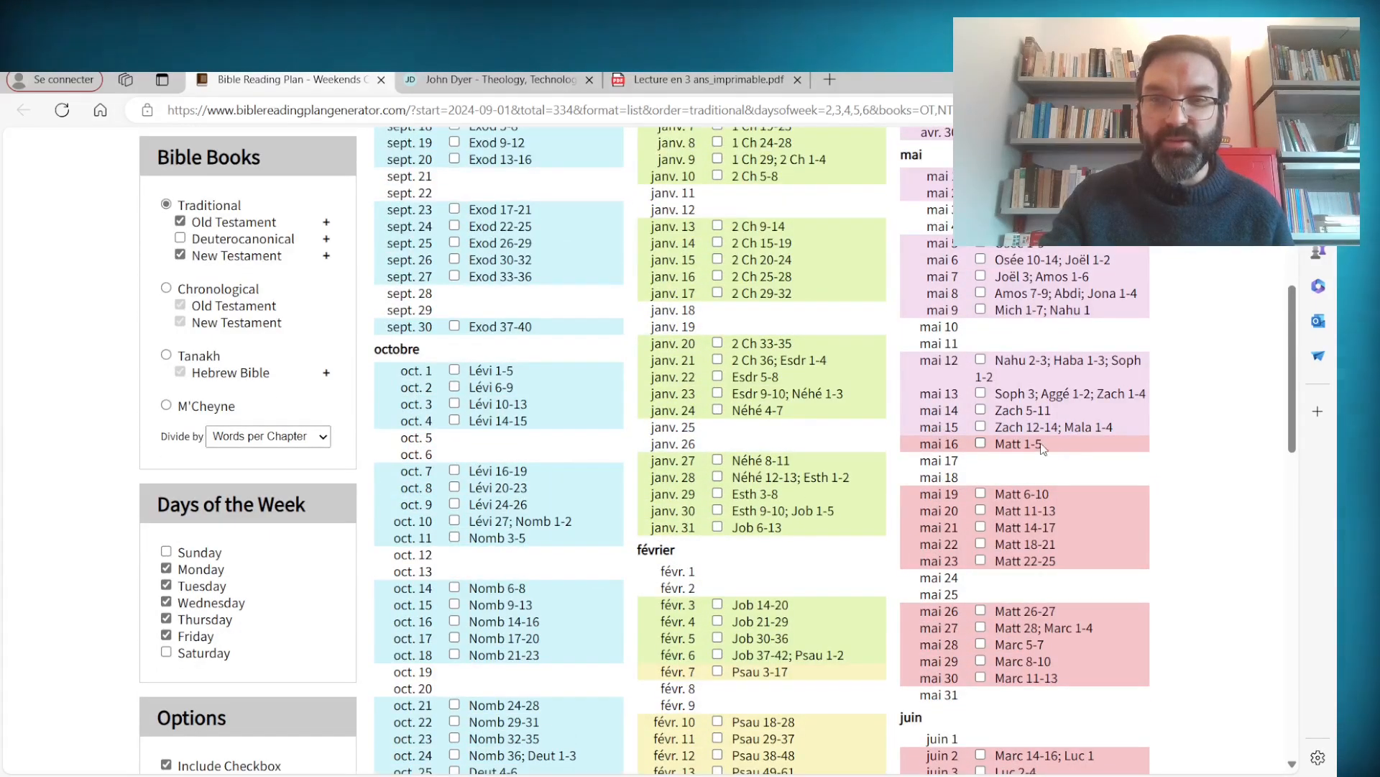
pyautogui.scroll(-3, 167, 650)
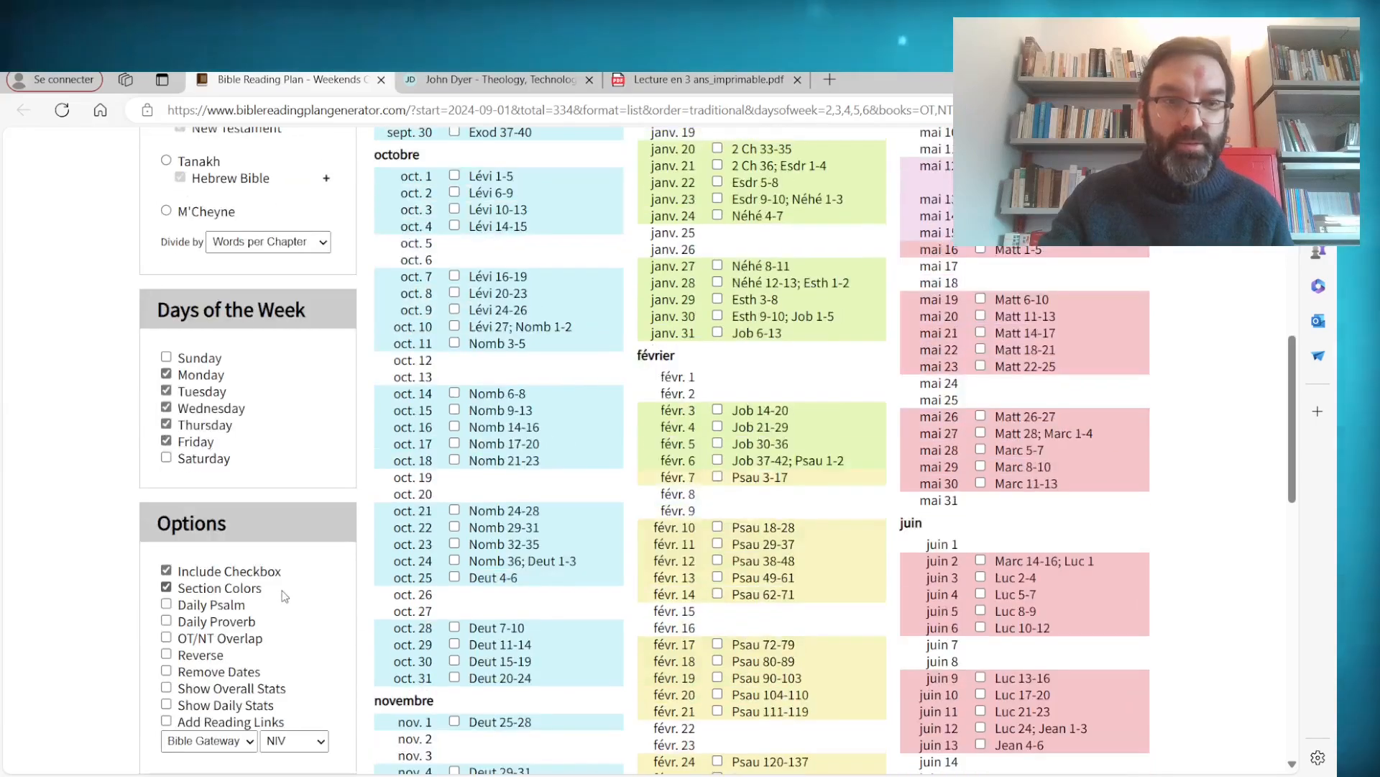
pyautogui.click(166, 637)
pyautogui.scroll(3, 468, 632)
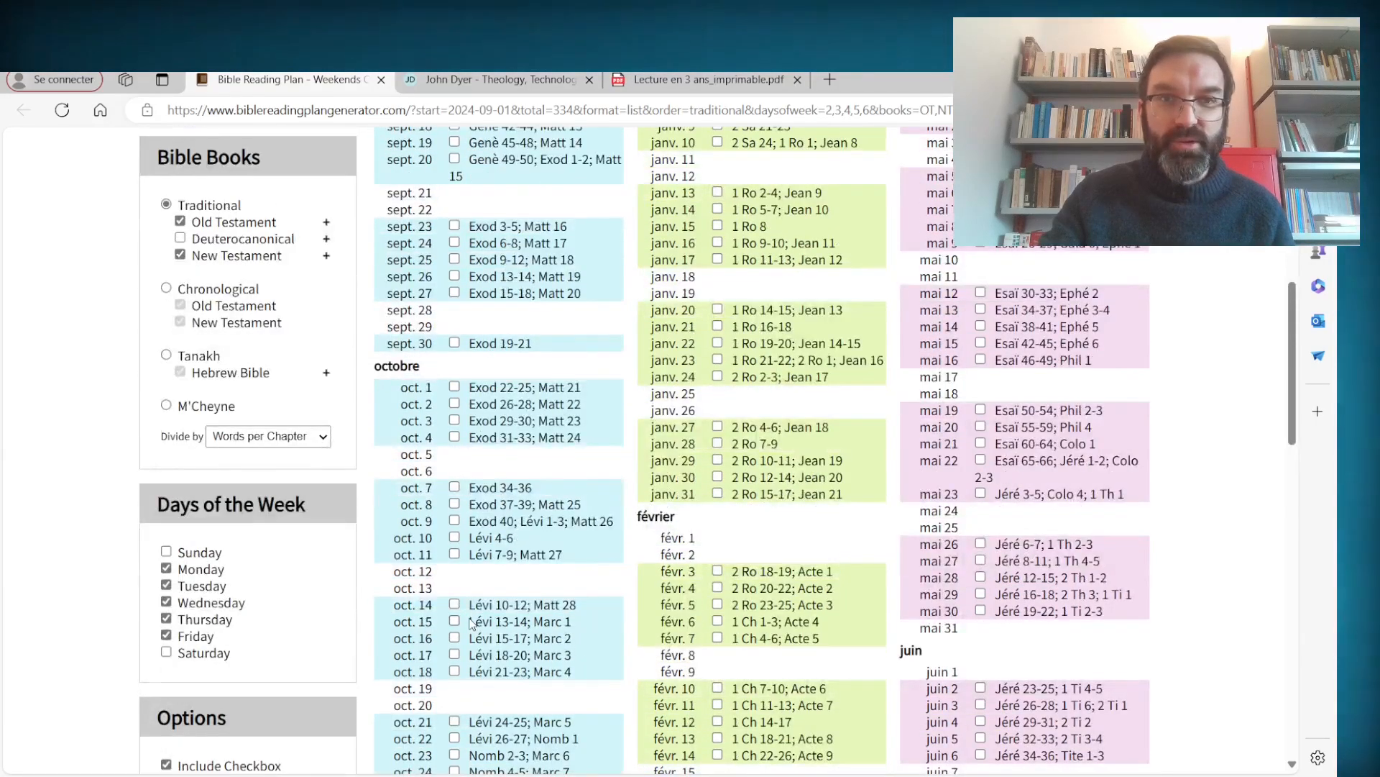
pyautogui.scroll(5, 471, 623)
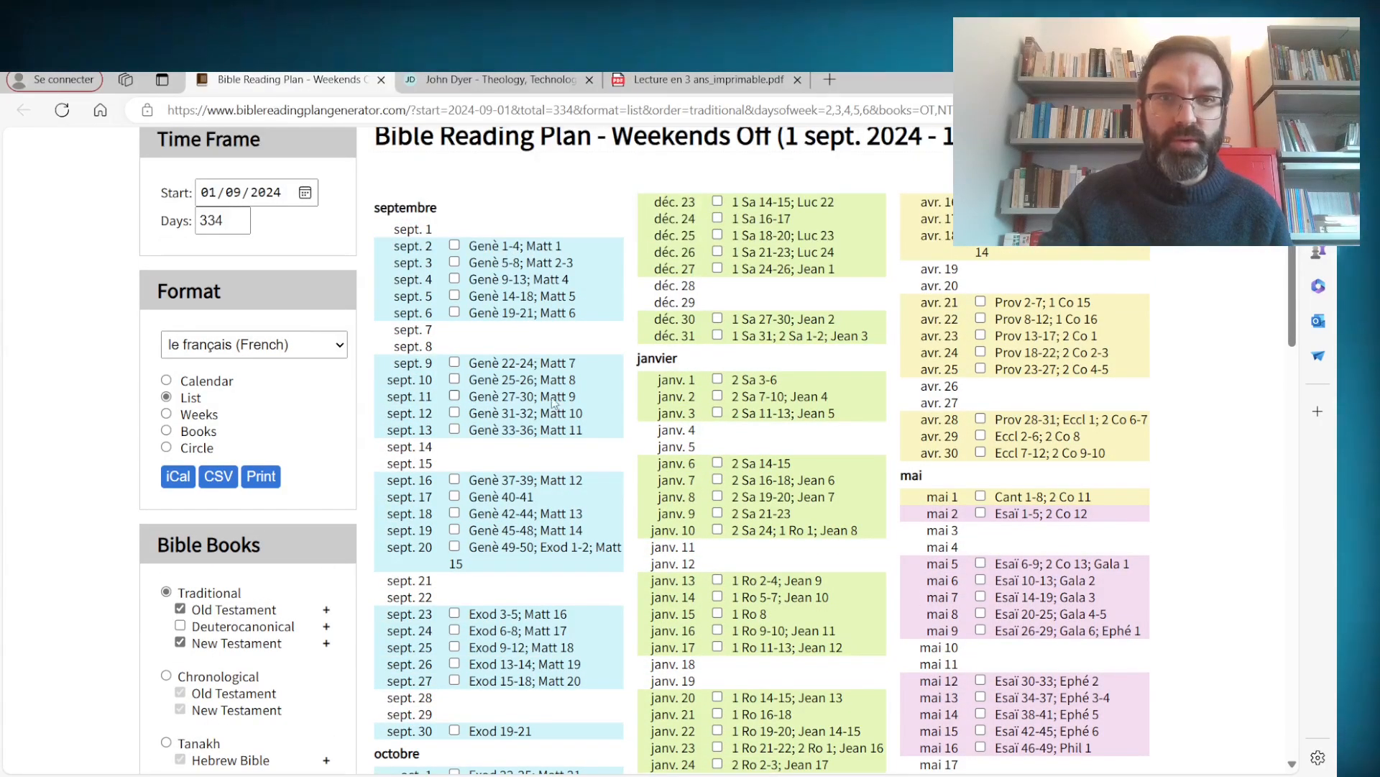
pyautogui.scroll(-10, 167, 389)
pyautogui.click(166, 389)
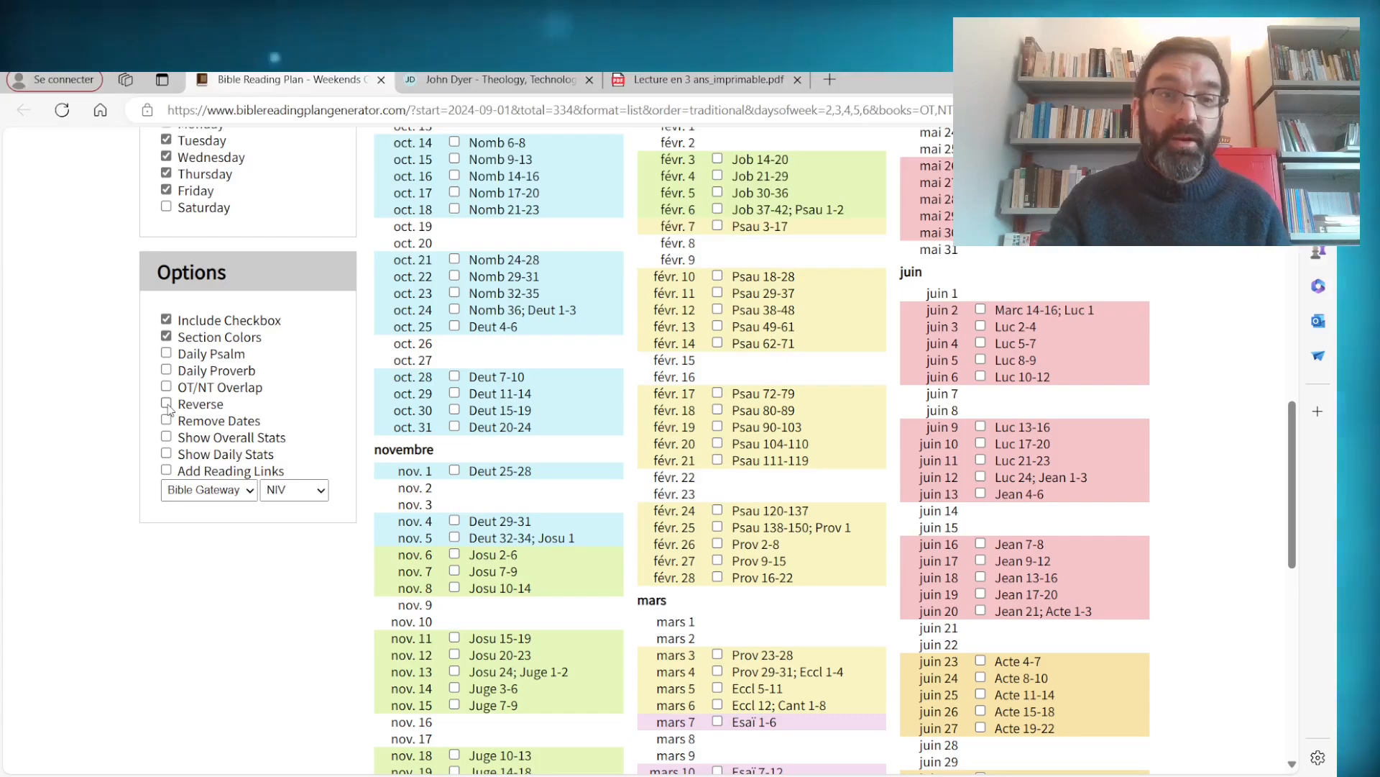
# Step: Try reversing the reading order, review the plan from its first day, and restore the normal order
pyautogui.click(167, 404)
pyautogui.scroll(12, 588, 524)
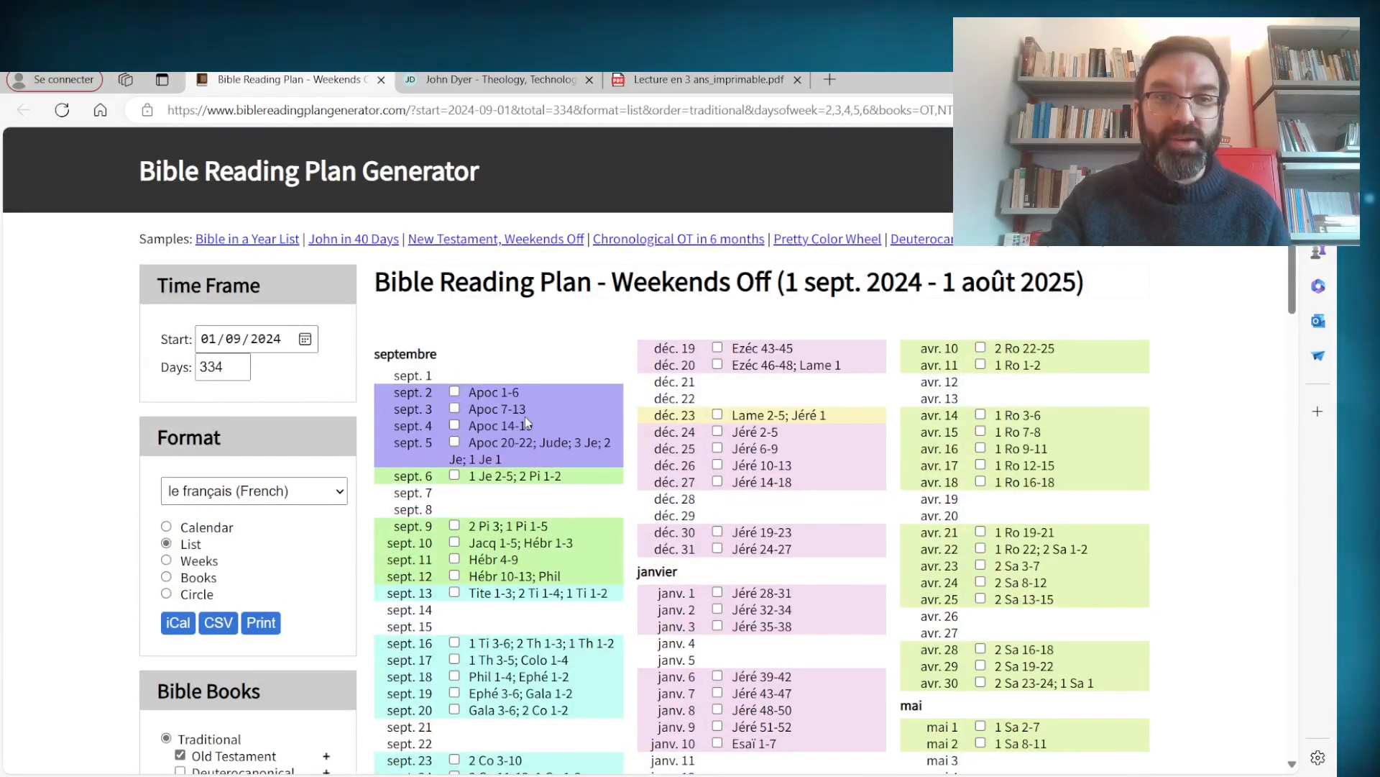
pyautogui.scroll(-8, 525, 416)
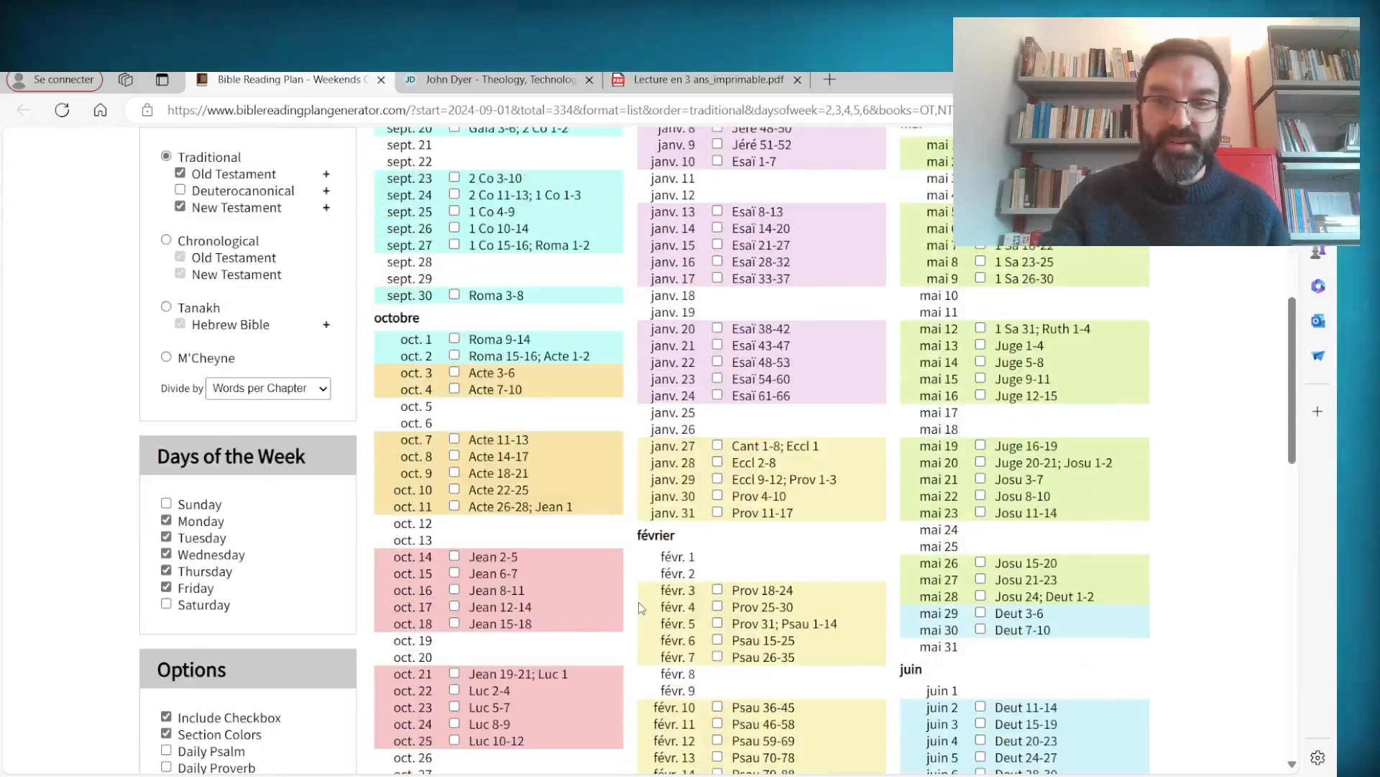
pyautogui.scroll(-4, 639, 601)
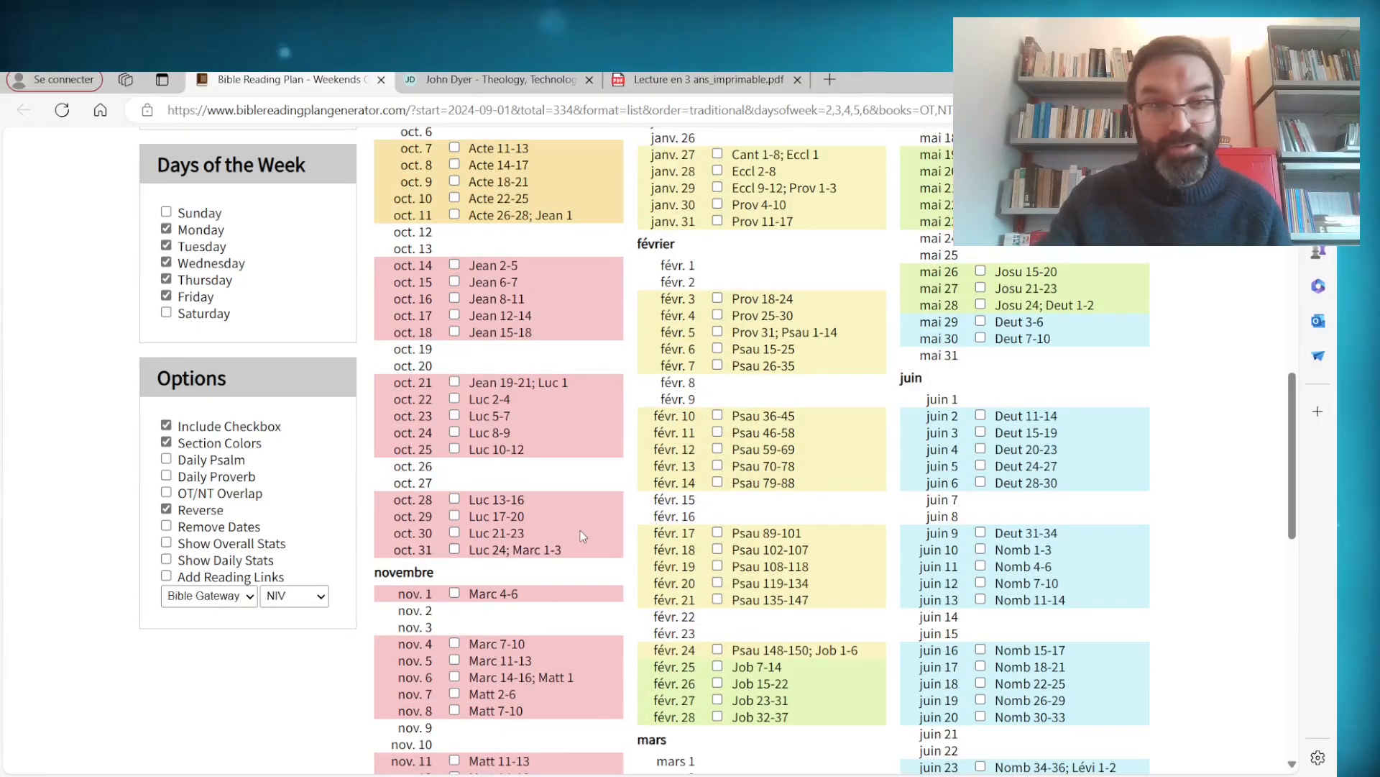
pyautogui.click(166, 509)
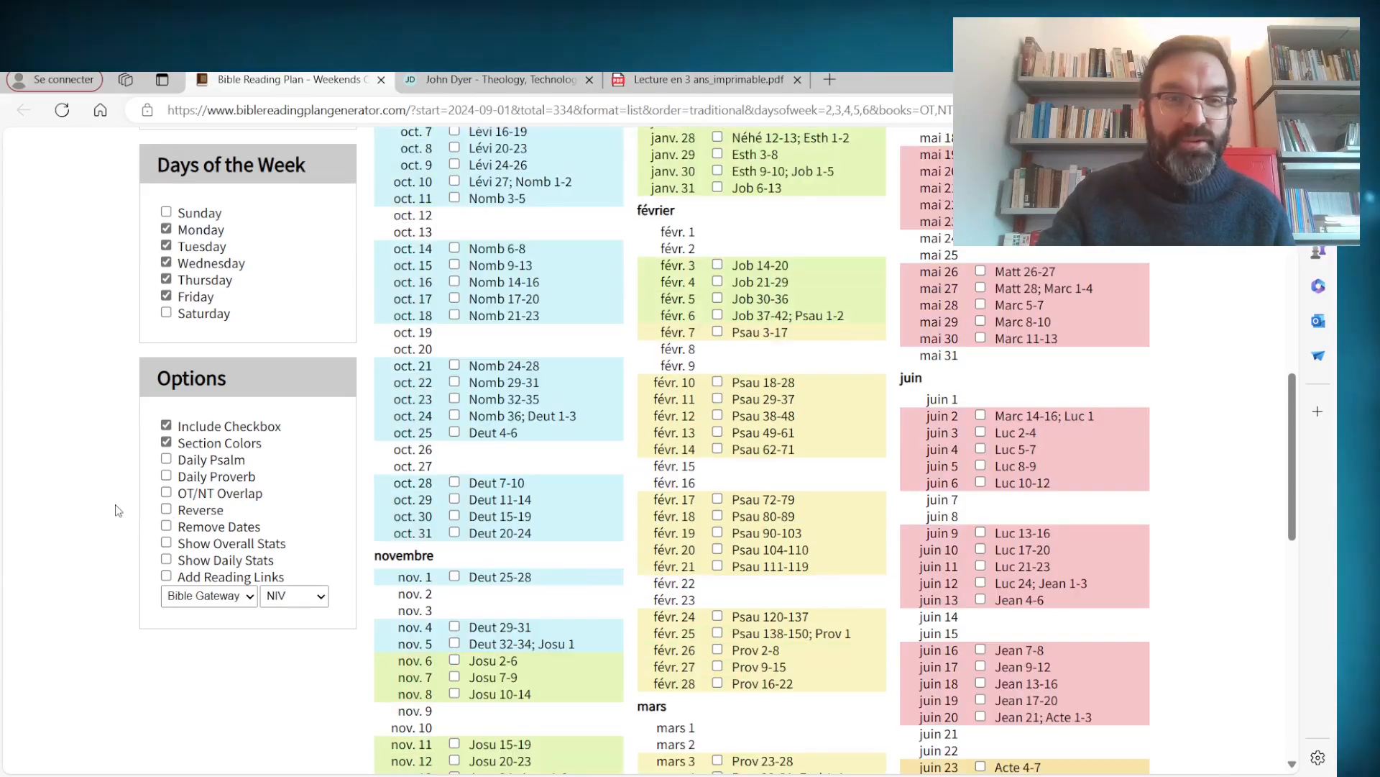
# Step: Try removing the dates and showing the overall stats above the plan, and switch both options off again
pyautogui.click(166, 527)
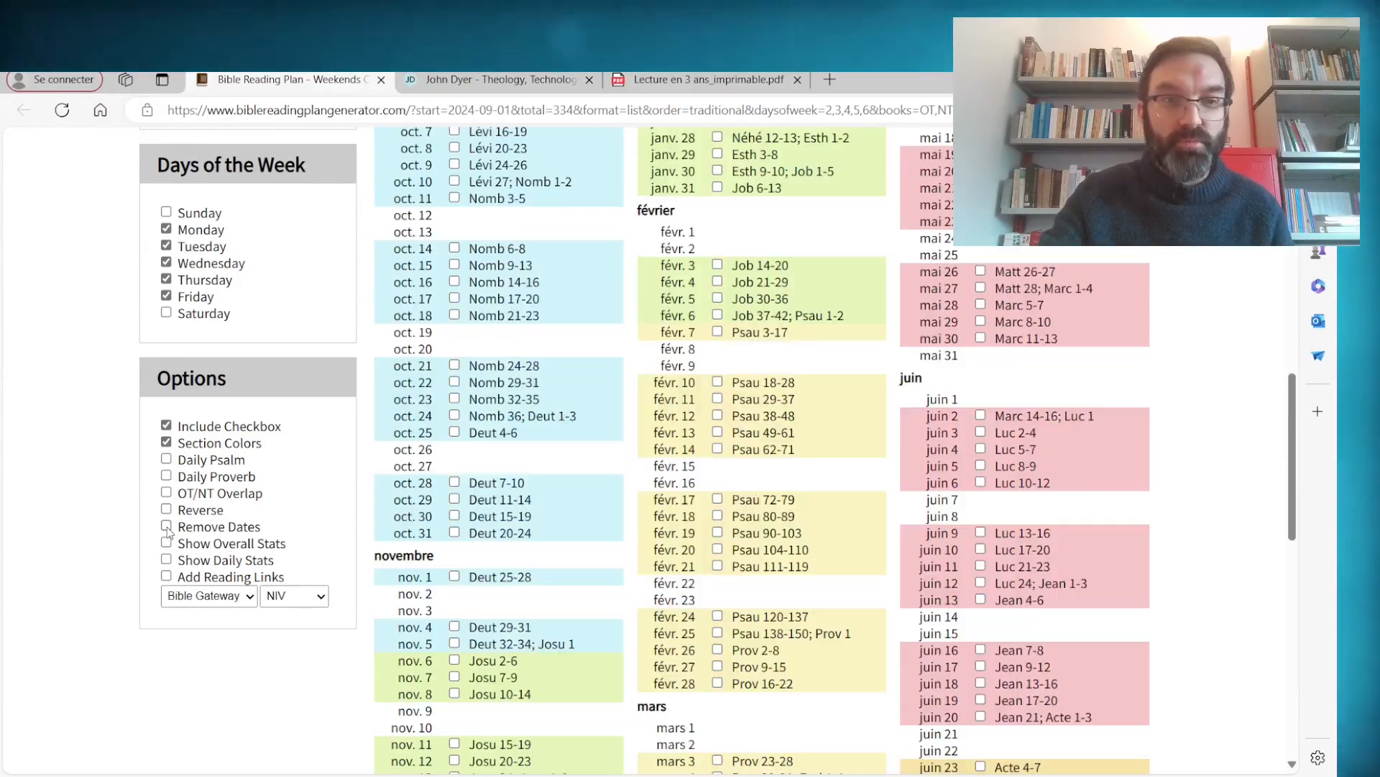
pyautogui.click(166, 528)
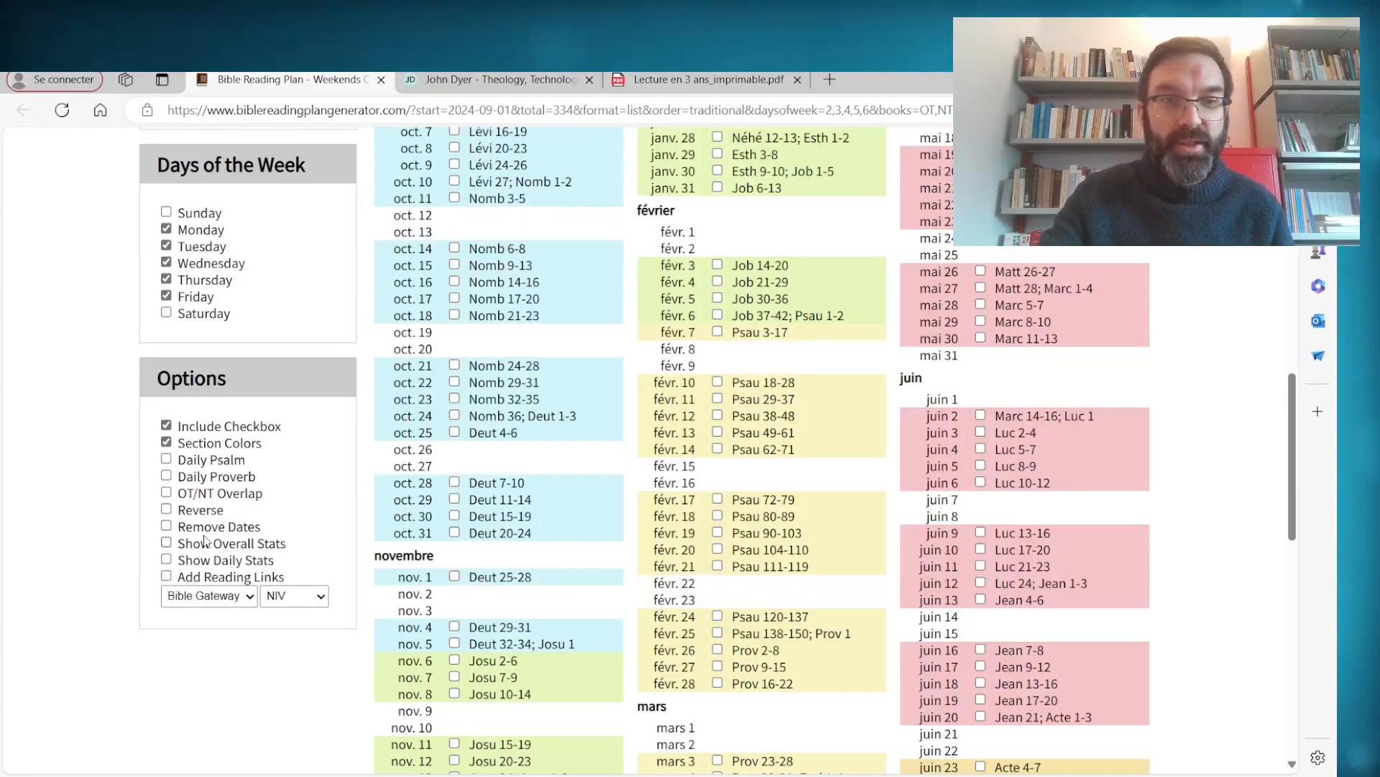
pyautogui.click(166, 543)
pyautogui.scroll(10, 647, 431)
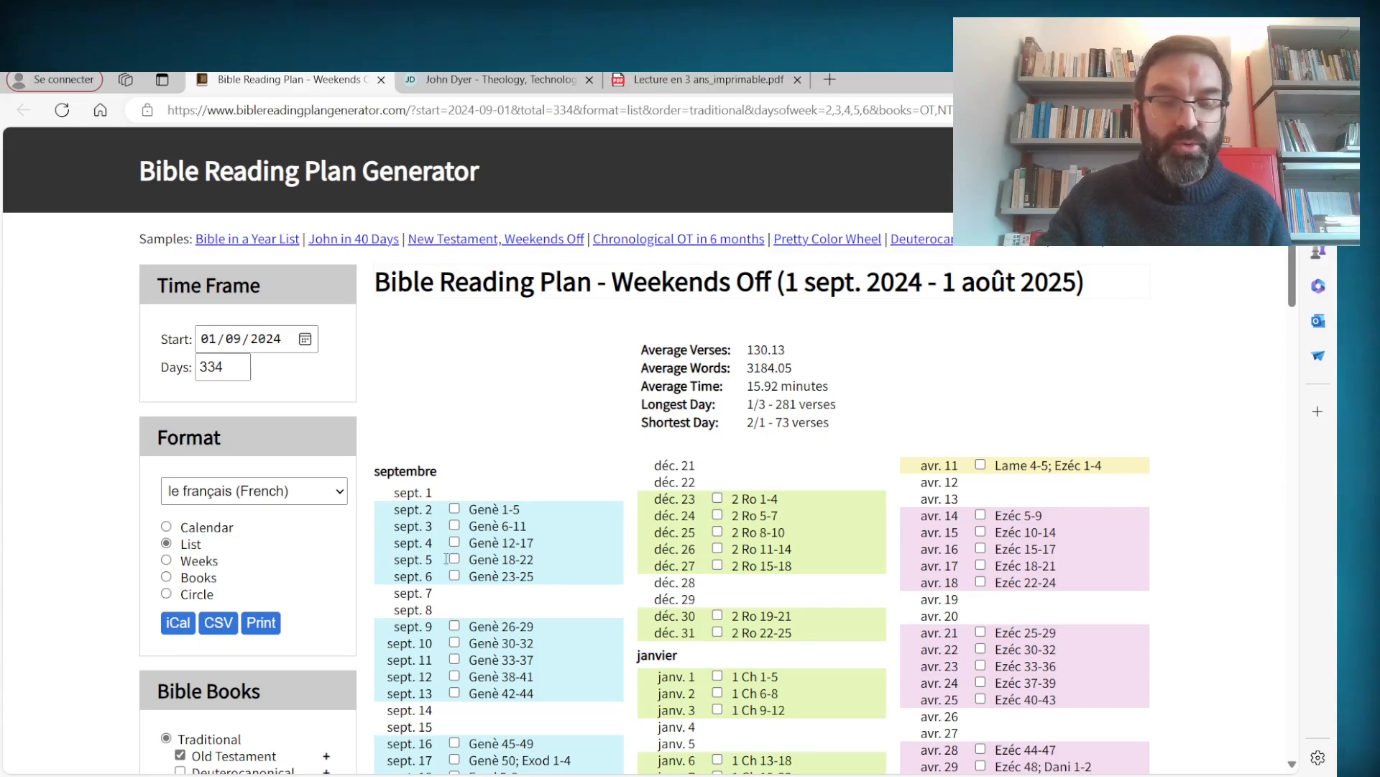
pyautogui.scroll(-12, 500, 568)
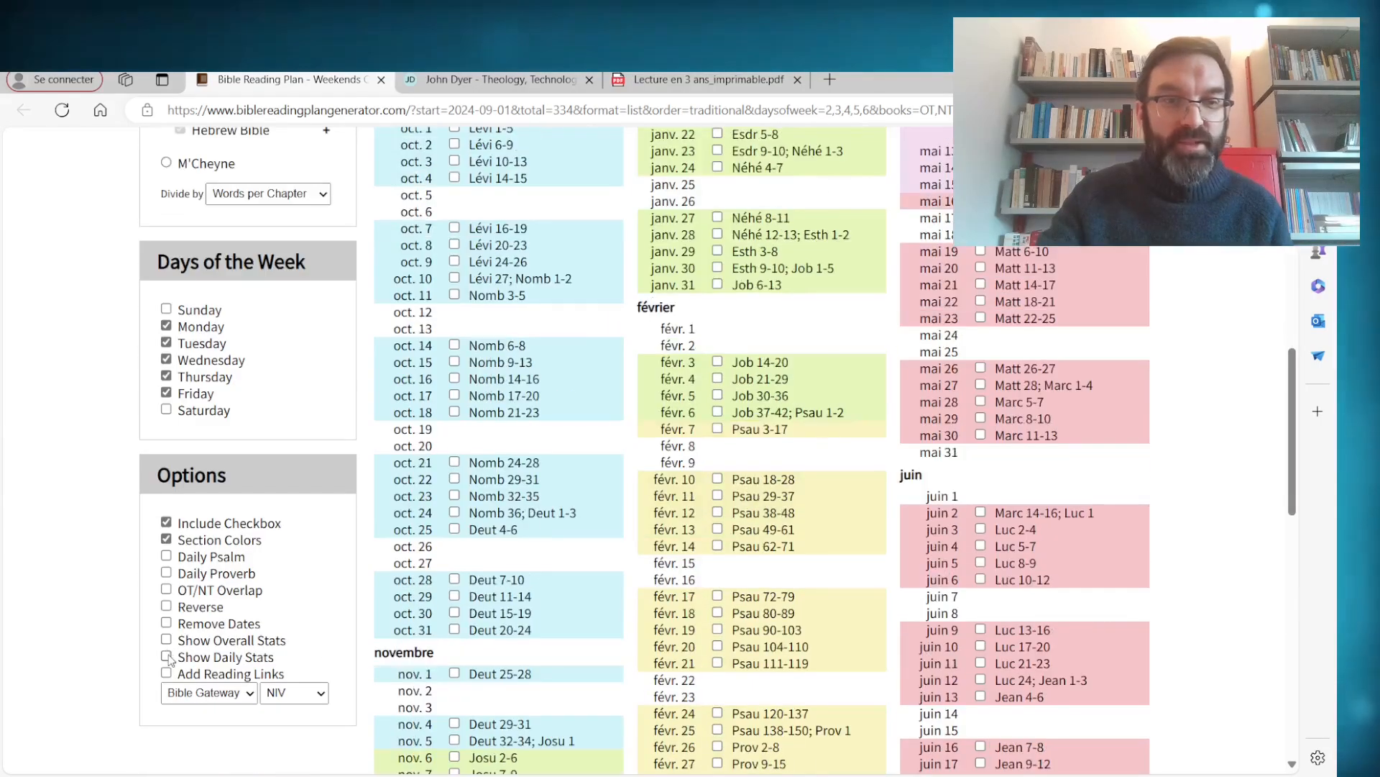
# Step: Try showing daily stats, look through the whole plan for them, and switch the option off again
pyautogui.click(167, 656)
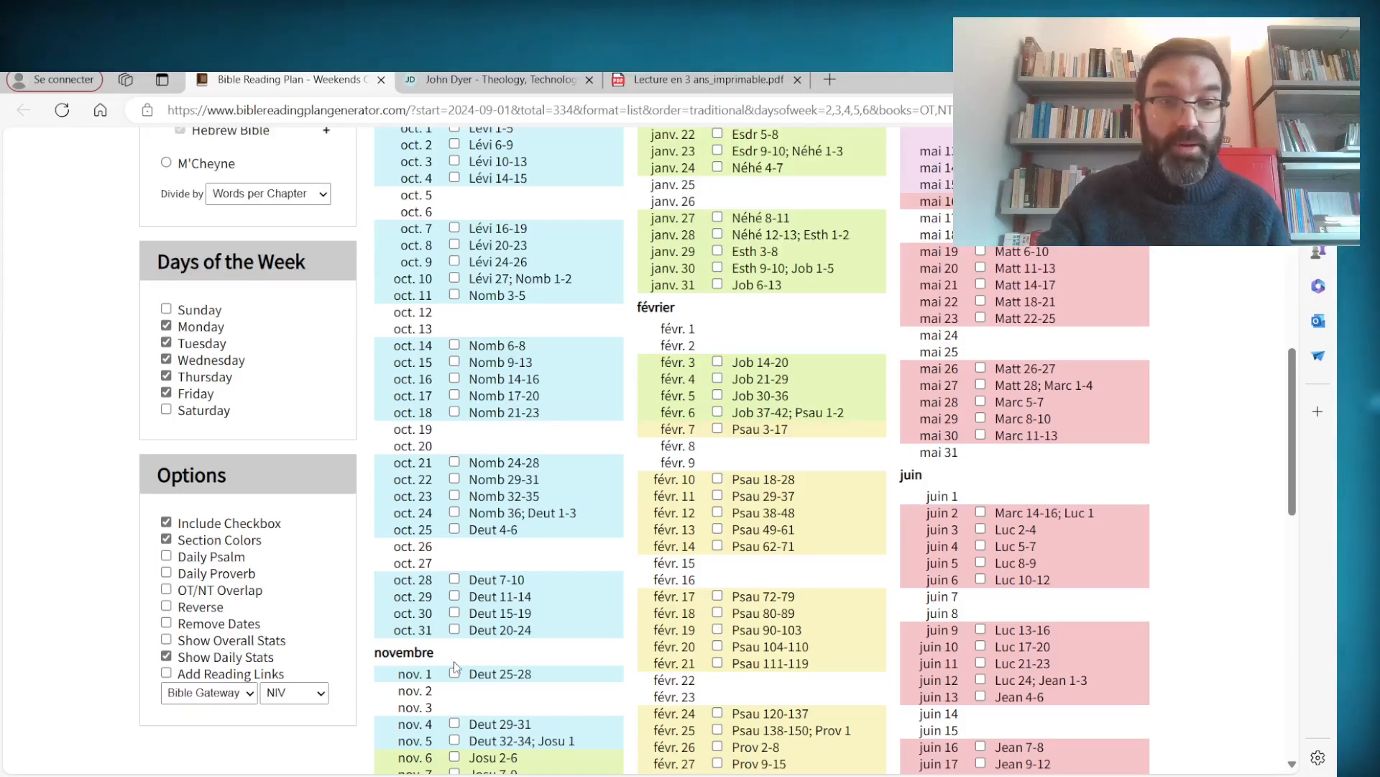
pyautogui.scroll(15, 622, 624)
pyautogui.scroll(-20, 748, 594)
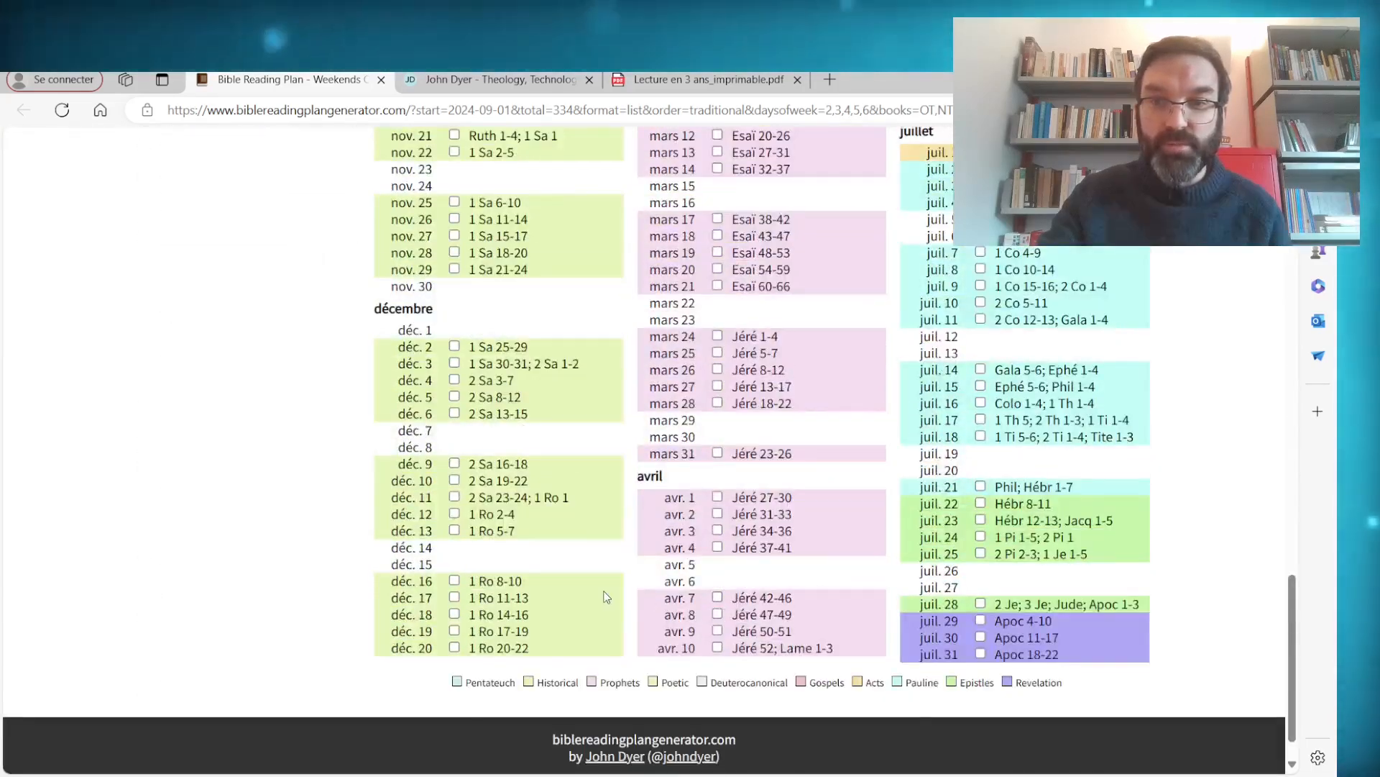
pyautogui.scroll(9, 562, 583)
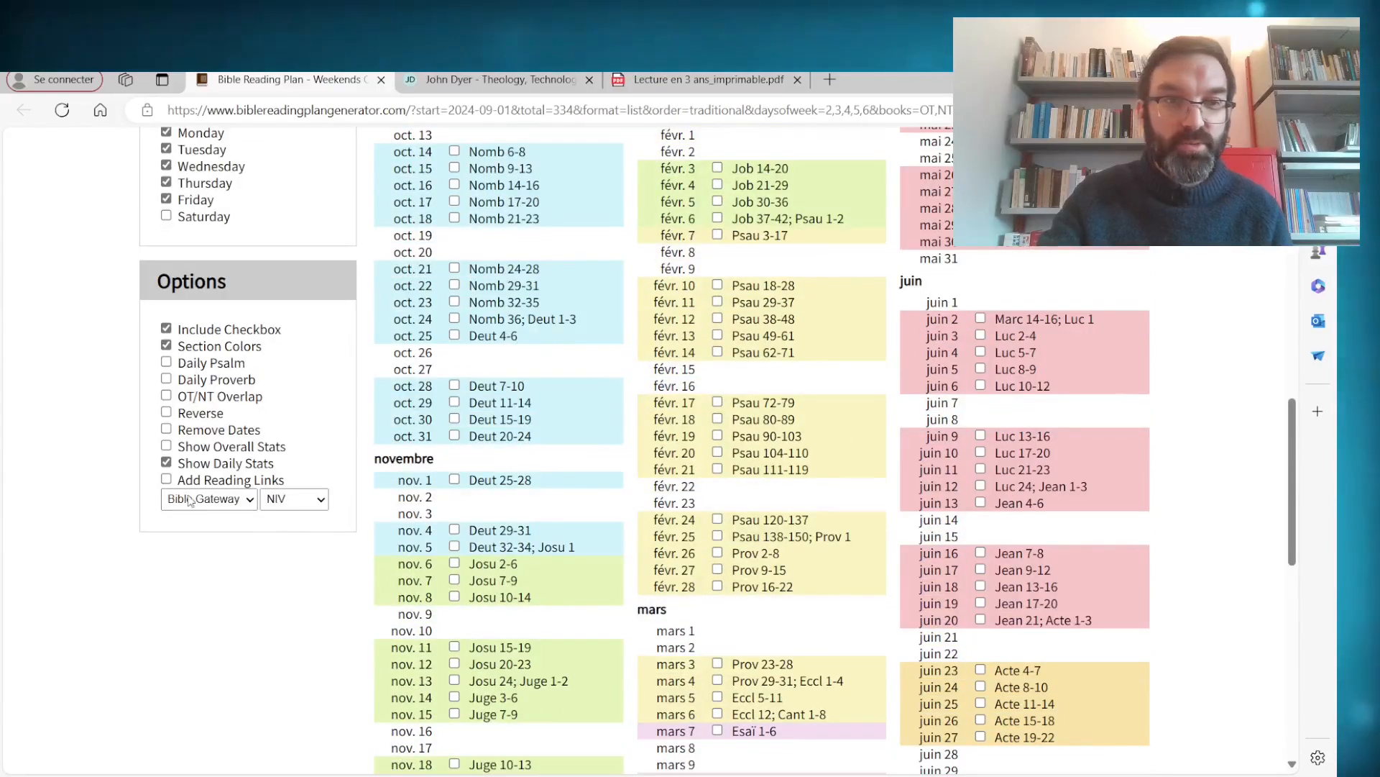
pyautogui.click(167, 464)
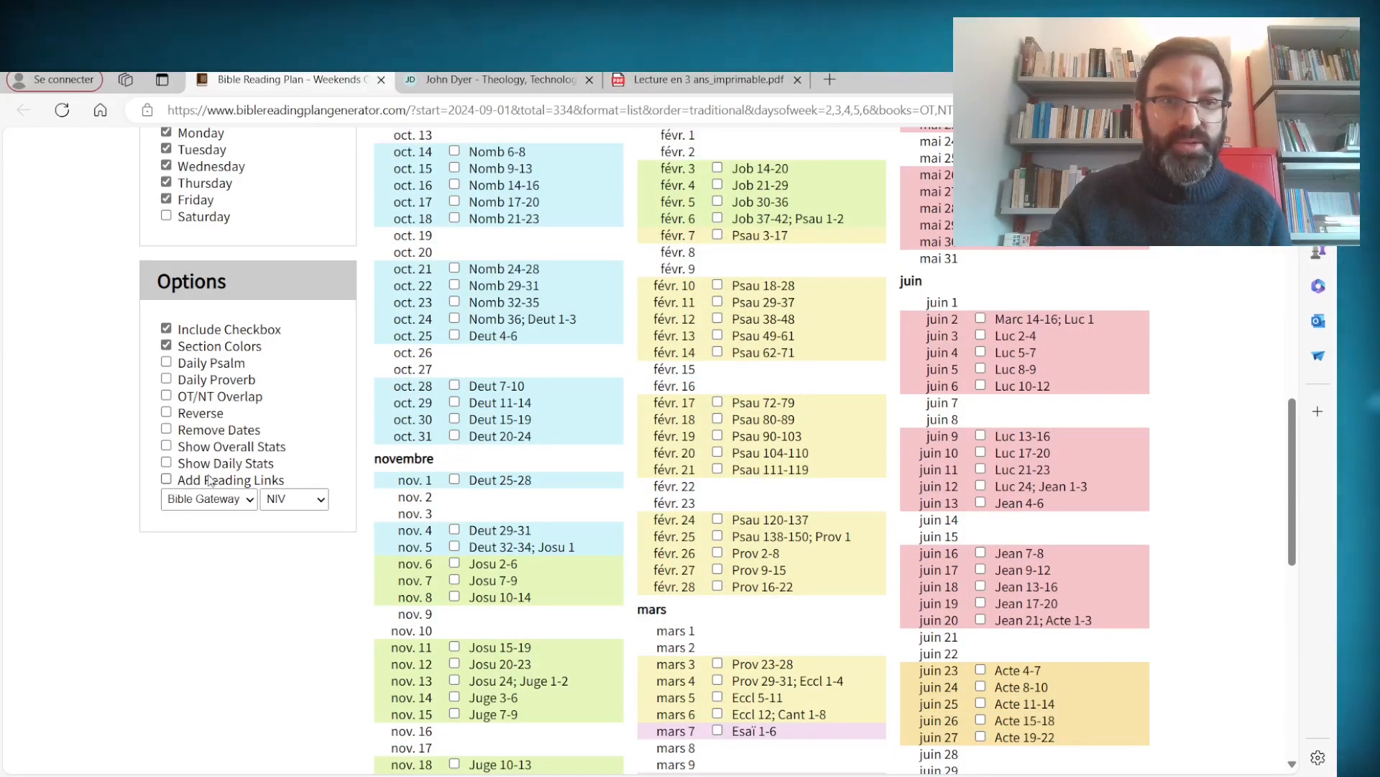
# Step: Try adding reading links to the passages, remove them again, and look over the full plan down to the color legend
pyautogui.click(167, 480)
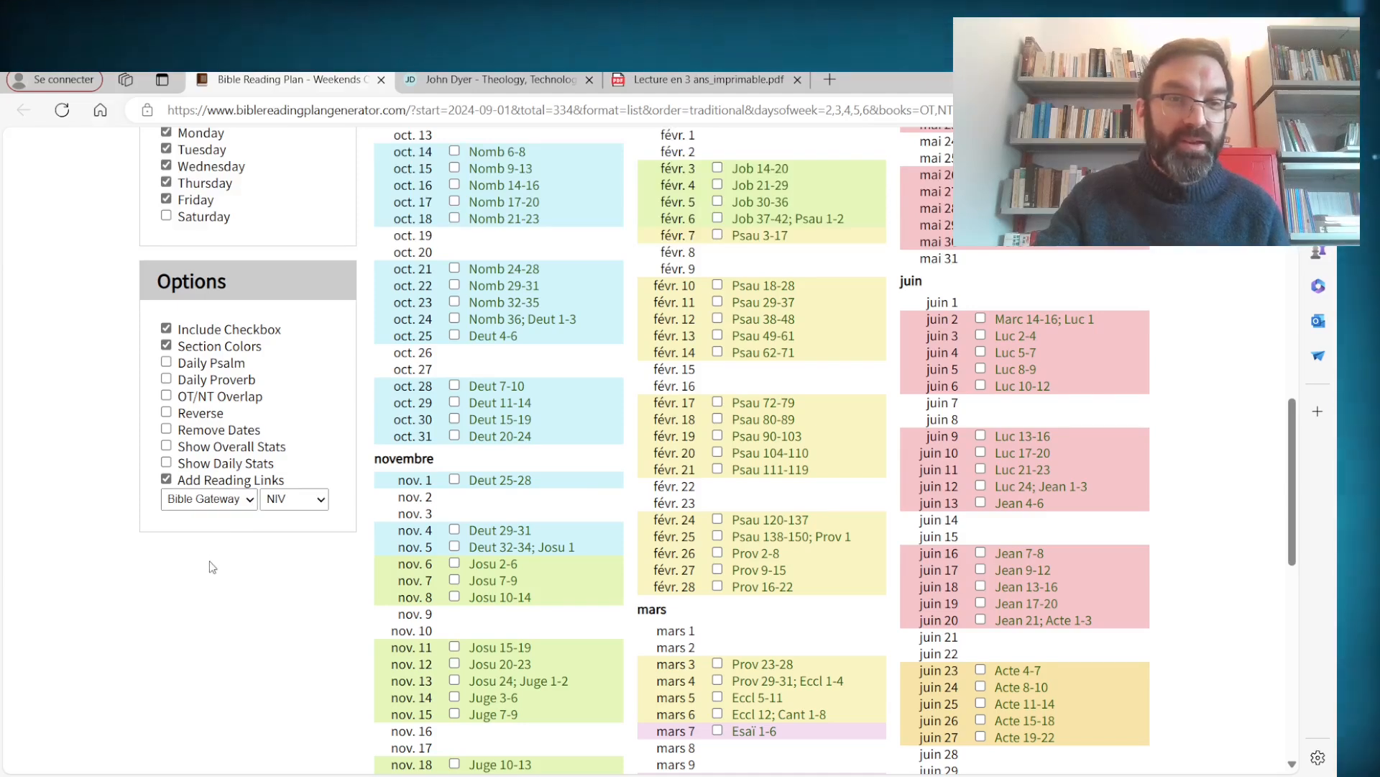
pyautogui.click(166, 478)
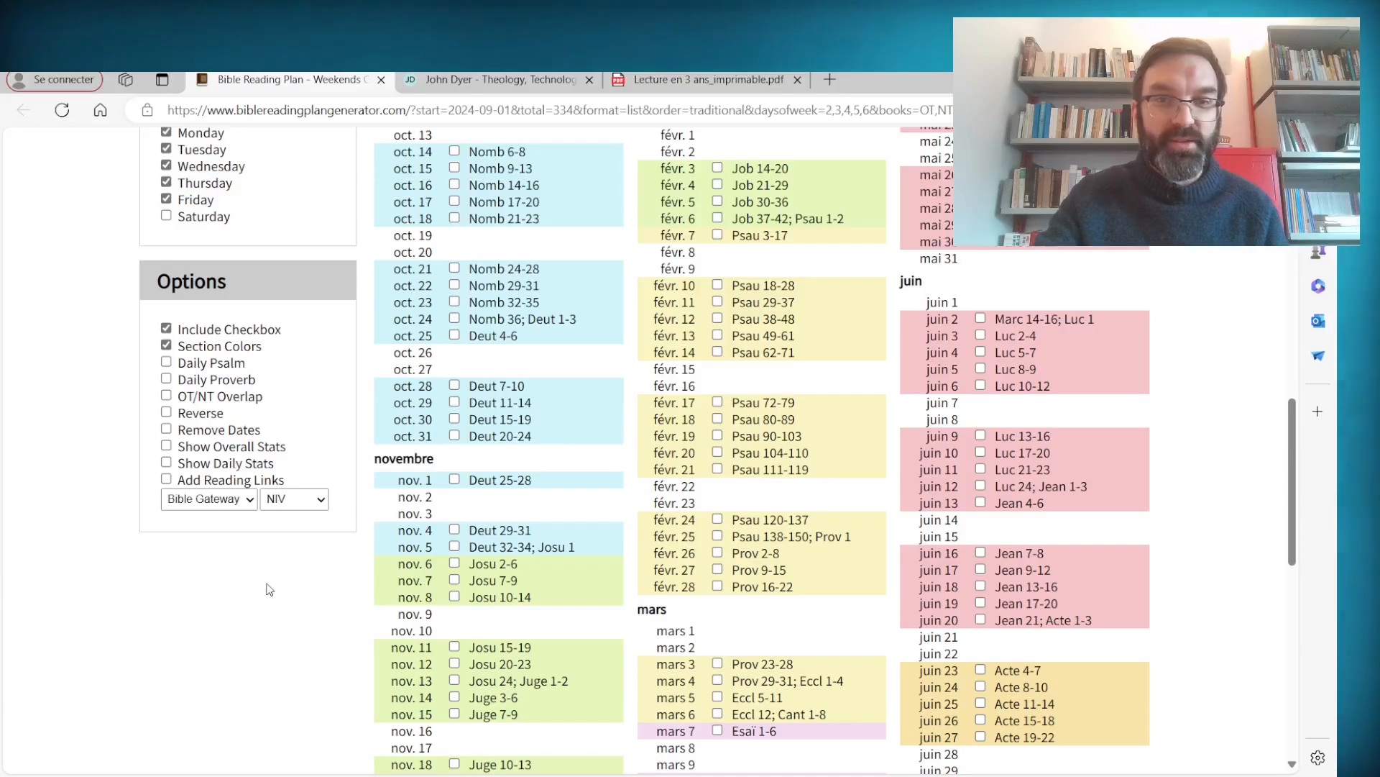
pyautogui.scroll(-5, 563, 503)
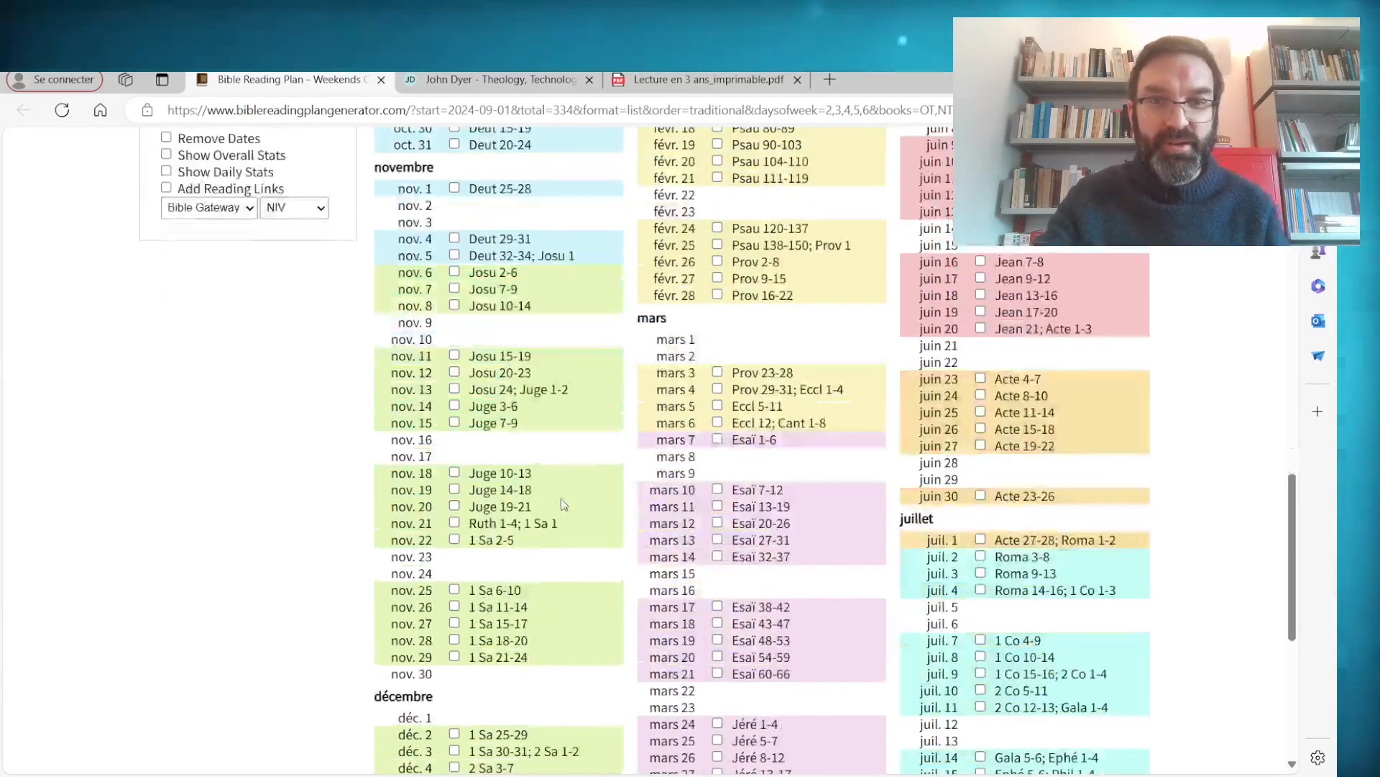
pyautogui.scroll(-6, 550, 506)
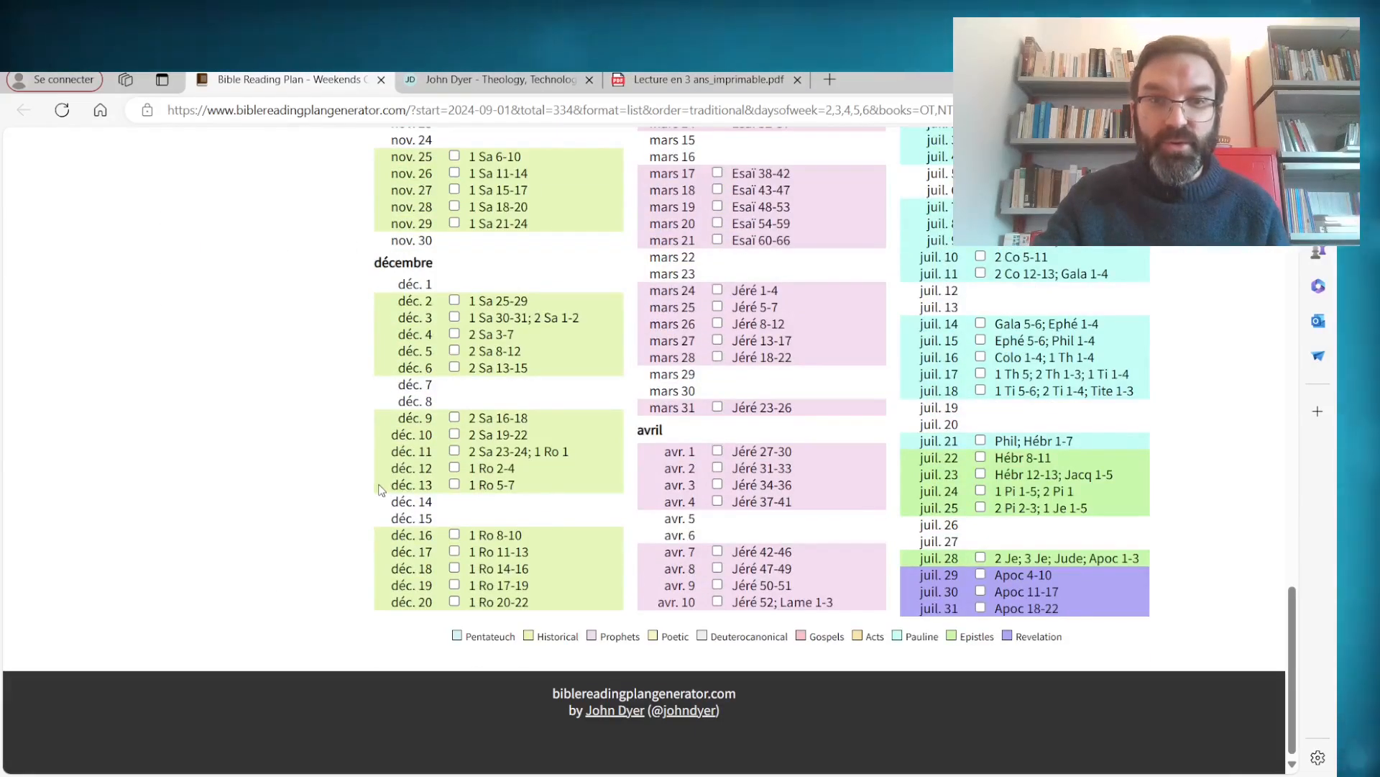
pyautogui.scroll(9, 432, 496)
pyautogui.scroll(15, 428, 494)
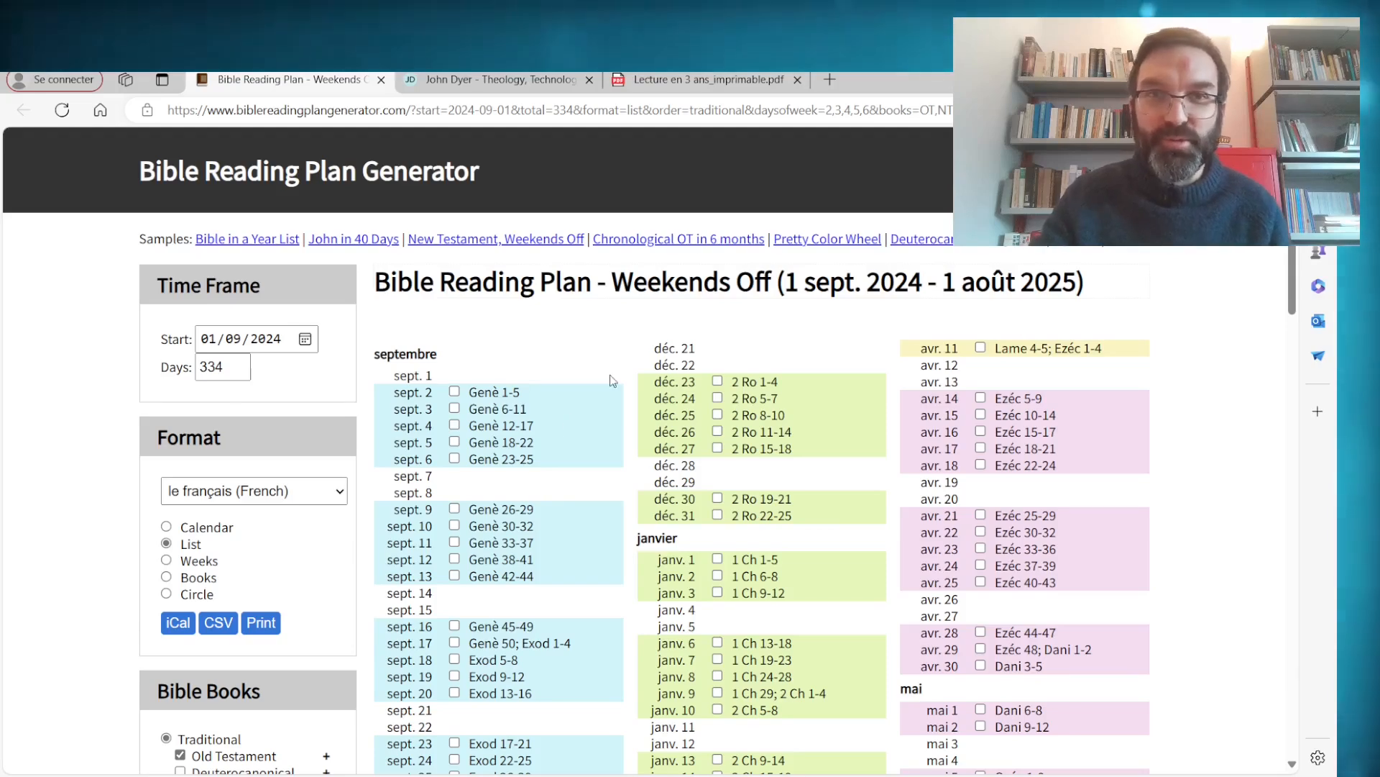
# Step: Compare the generated plan with the printable three-year reading PDF, and look through the generated plan from start to finish
pyautogui.click(701, 80)
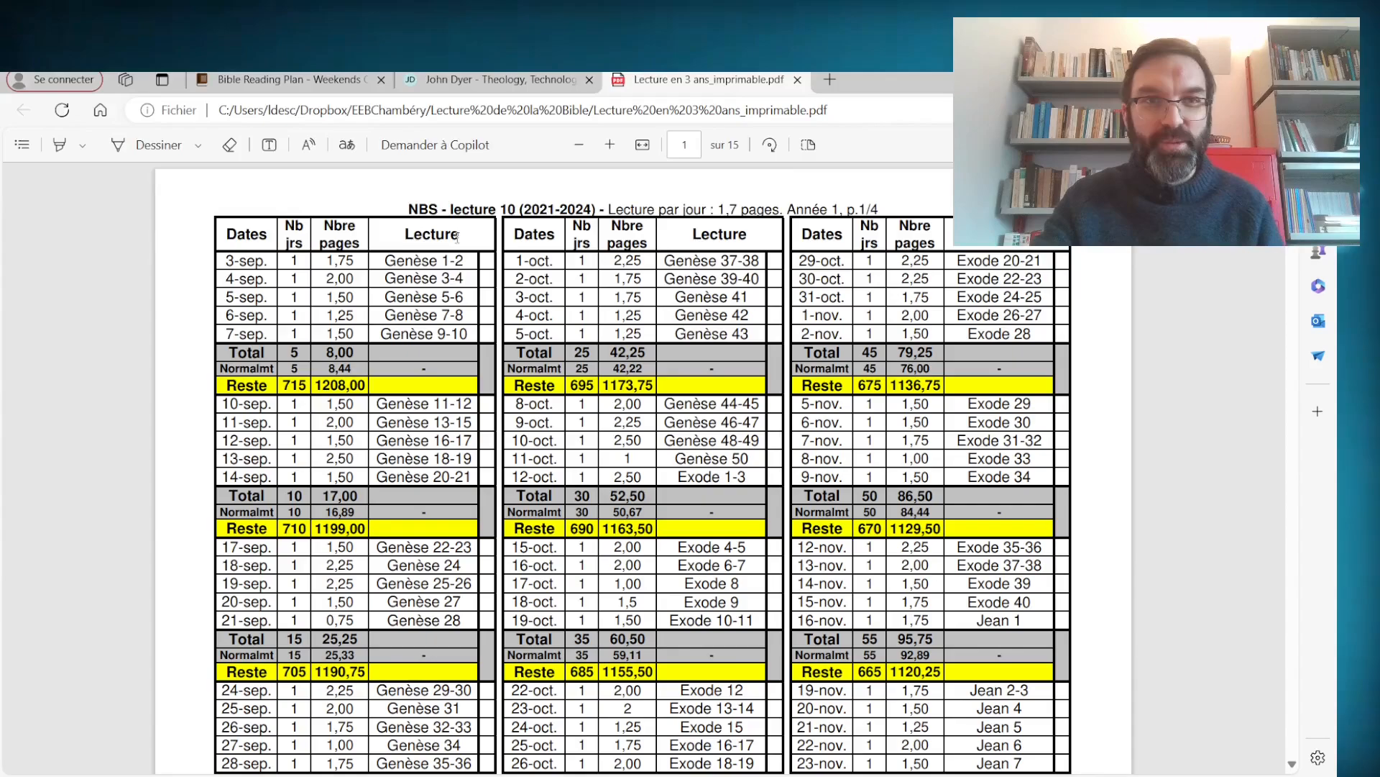
pyautogui.click(299, 79)
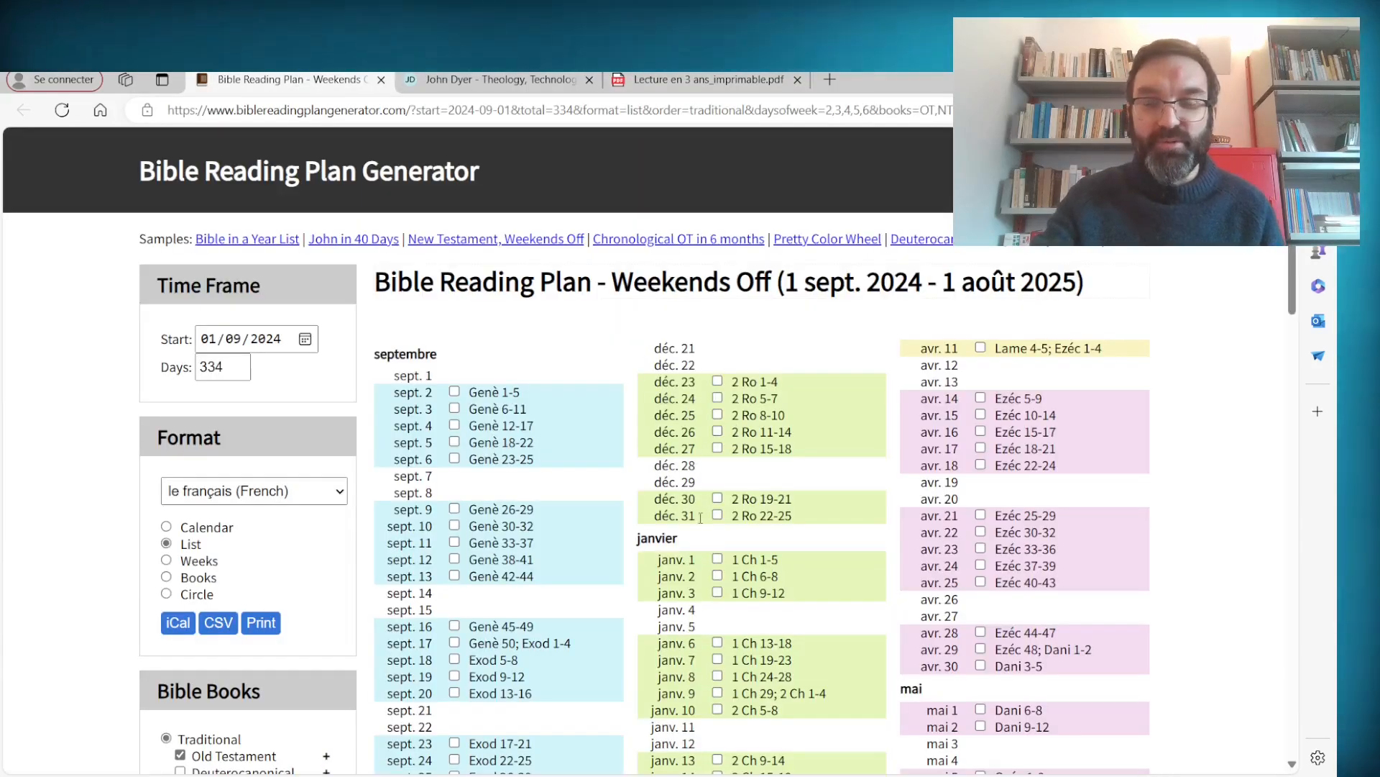
pyautogui.scroll(-20, 752, 533)
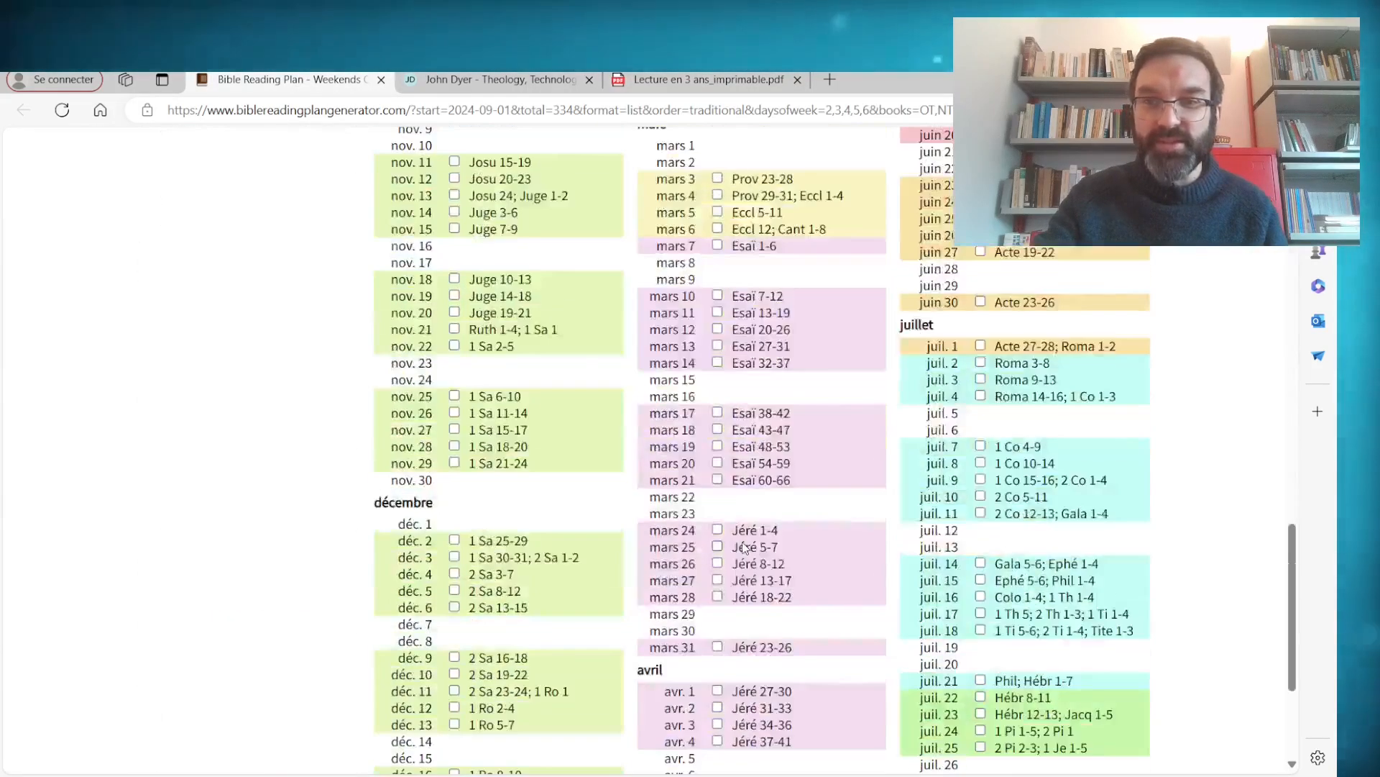
pyautogui.scroll(20, 741, 547)
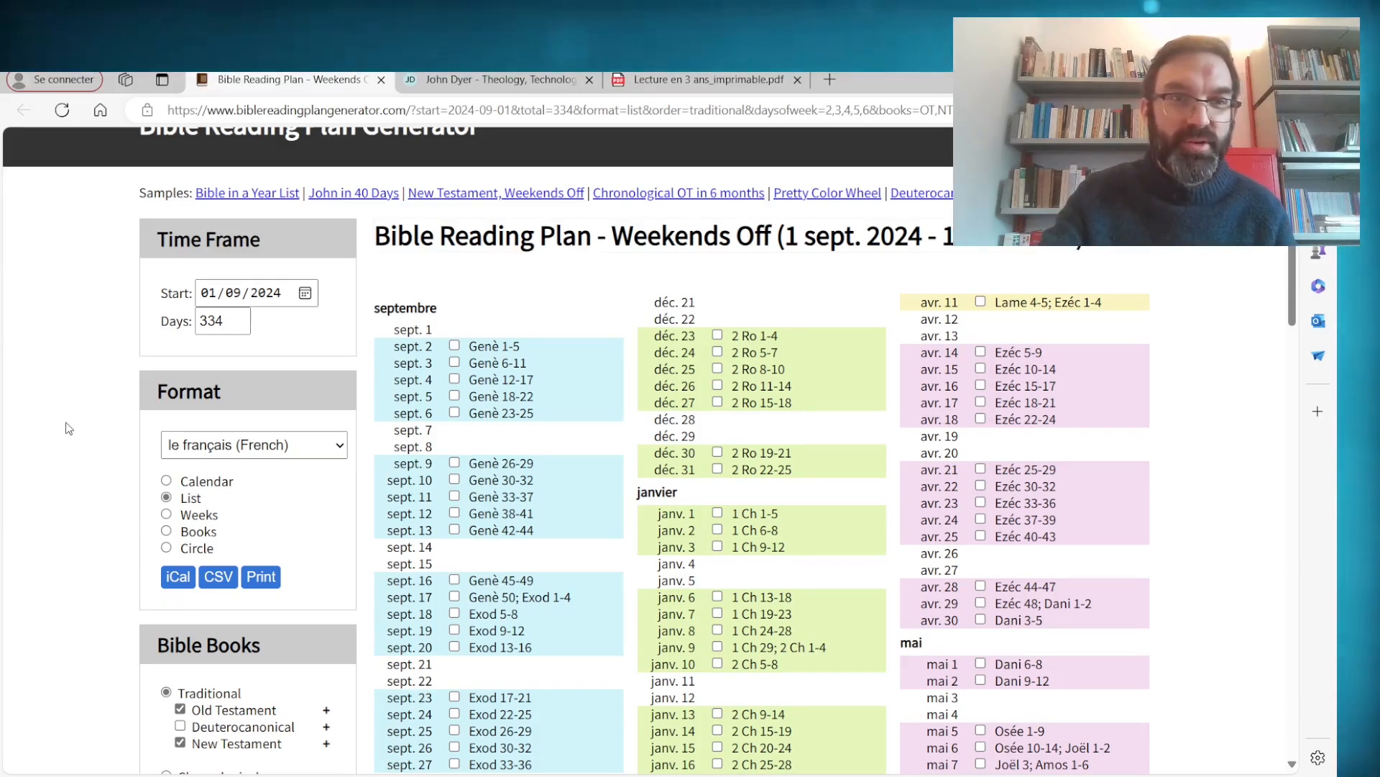
pyautogui.scroll(-1, 69, 428)
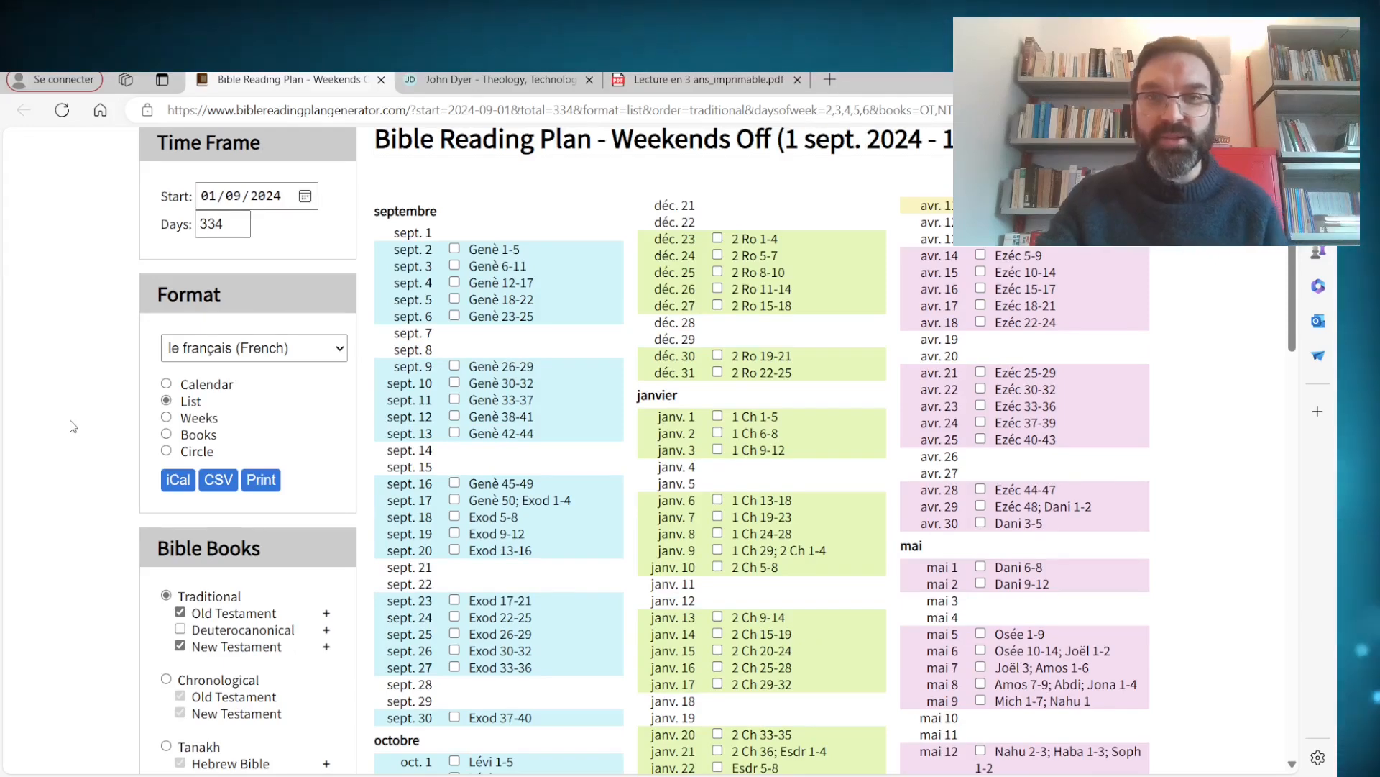